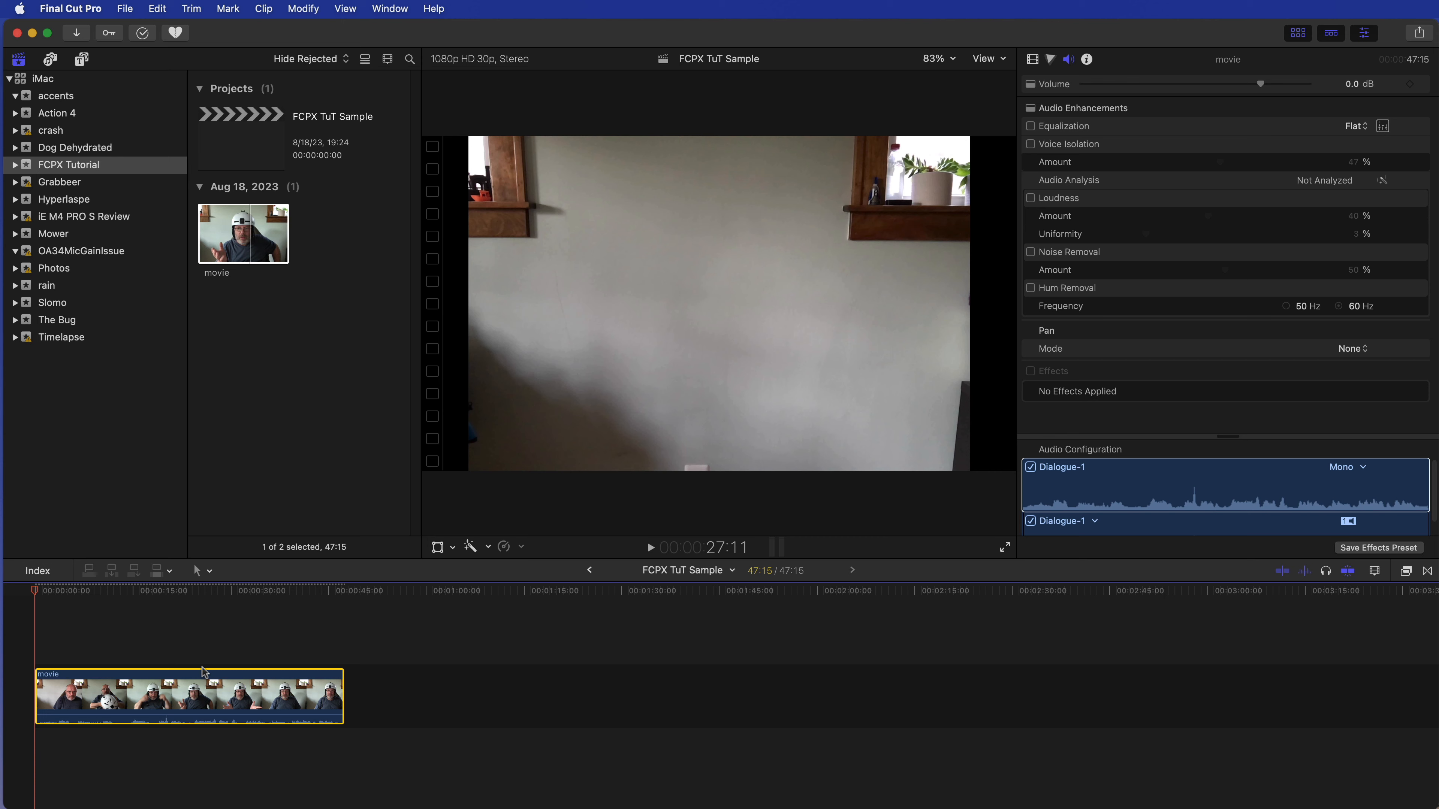
Step: Move the playhead to about 27:25 and scale the movie clip up uniformly to 121%
left_click_drag(145, 592, 218, 609)
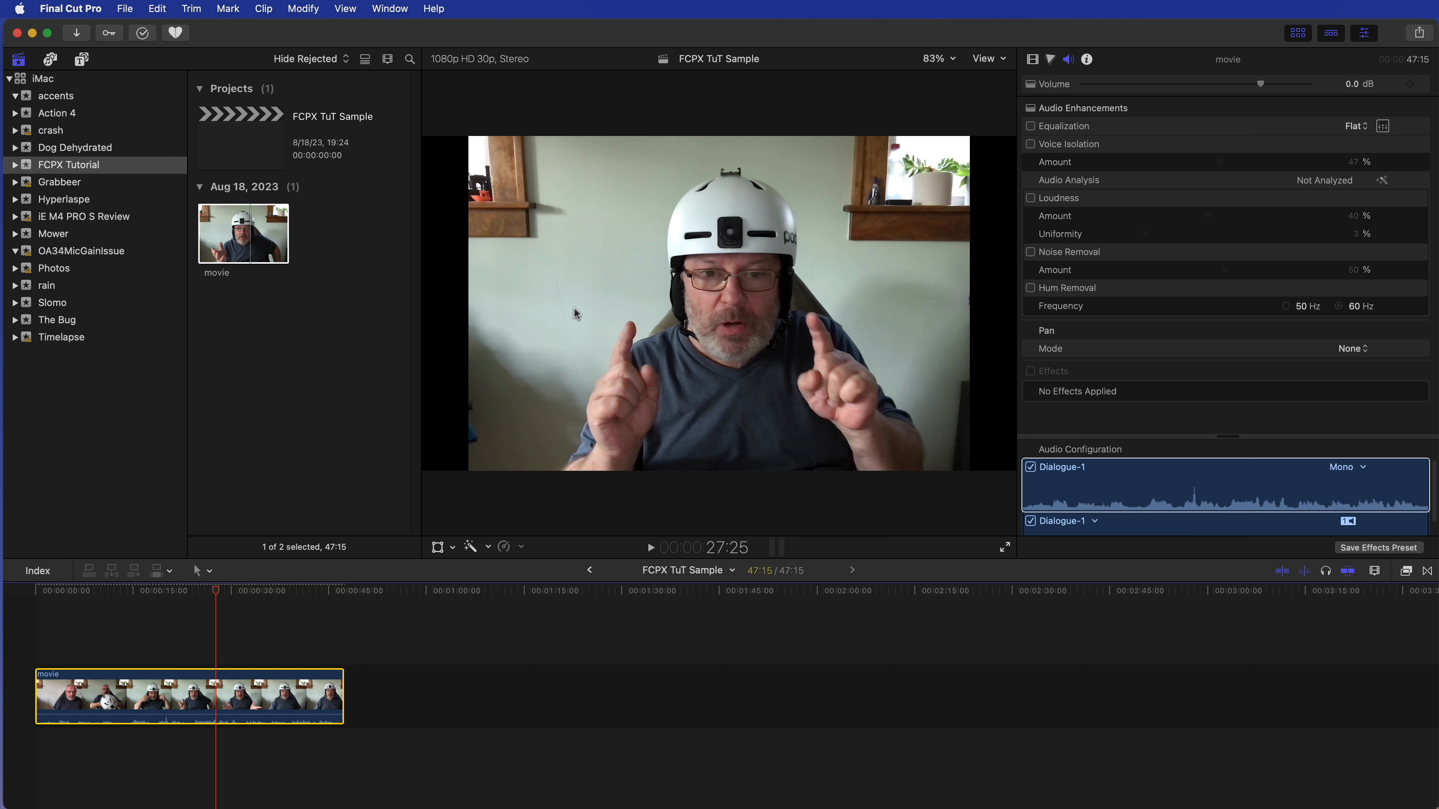
left_click(1032, 59)
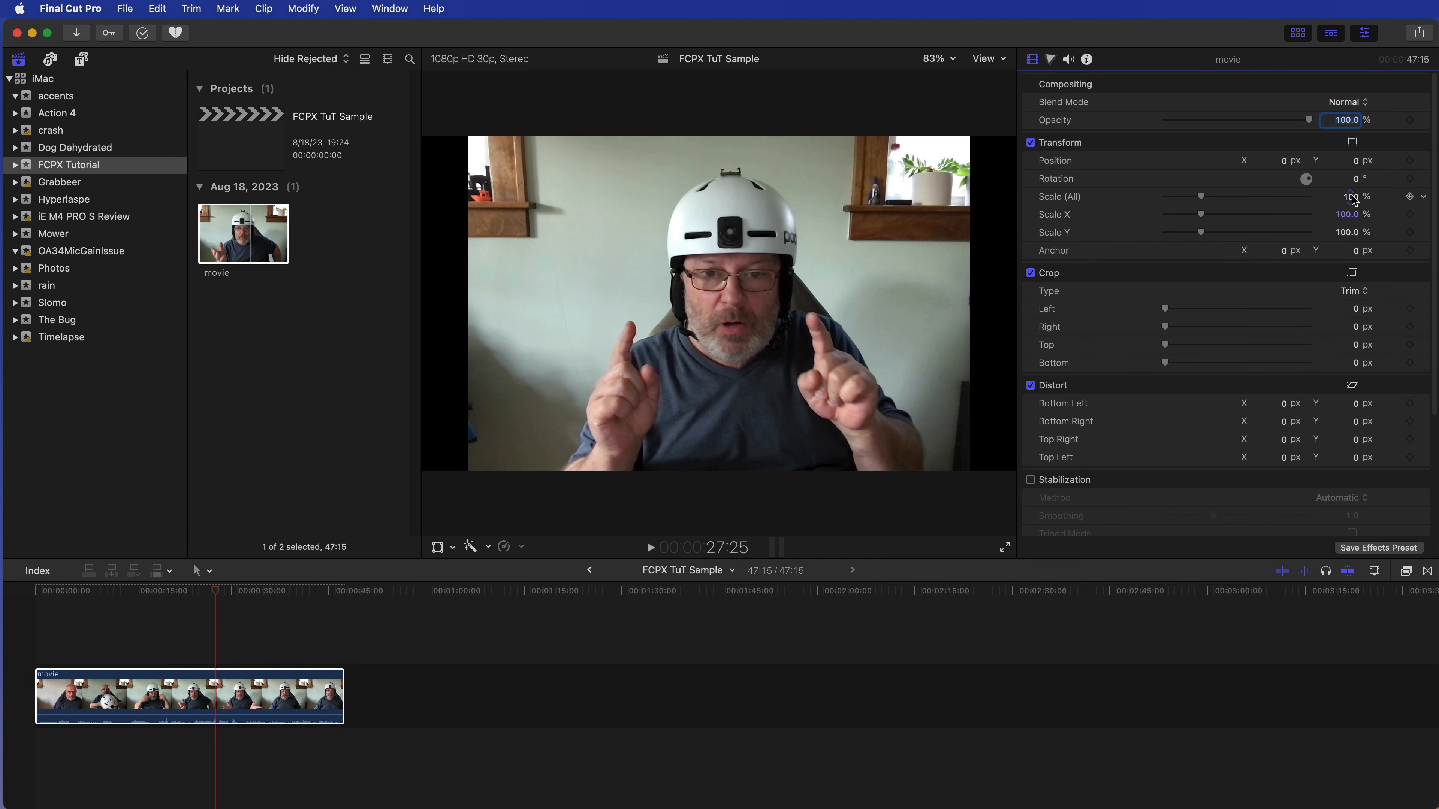
left_click_drag(1356, 201, 1351, 194)
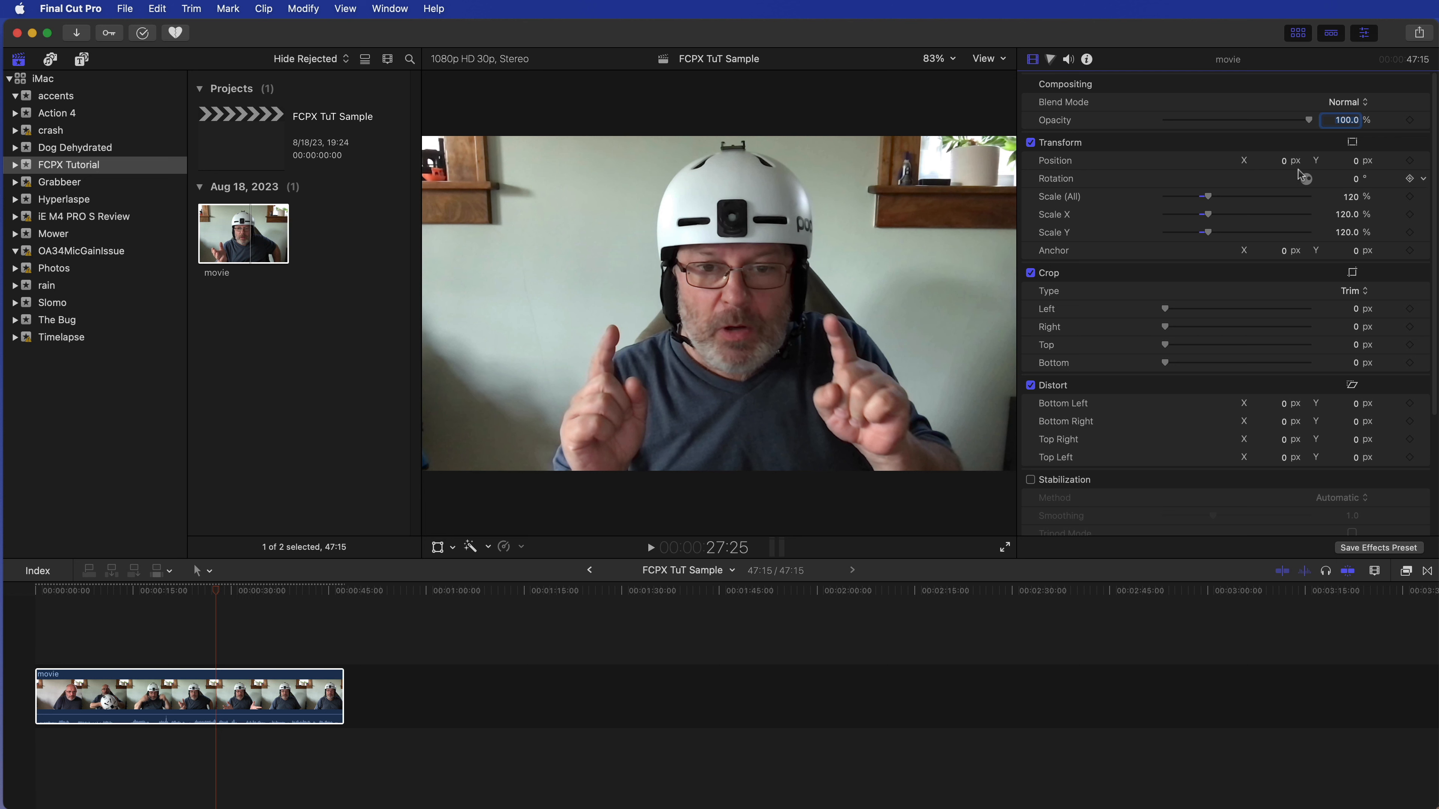
left_click_drag(1348, 196, 1351, 195)
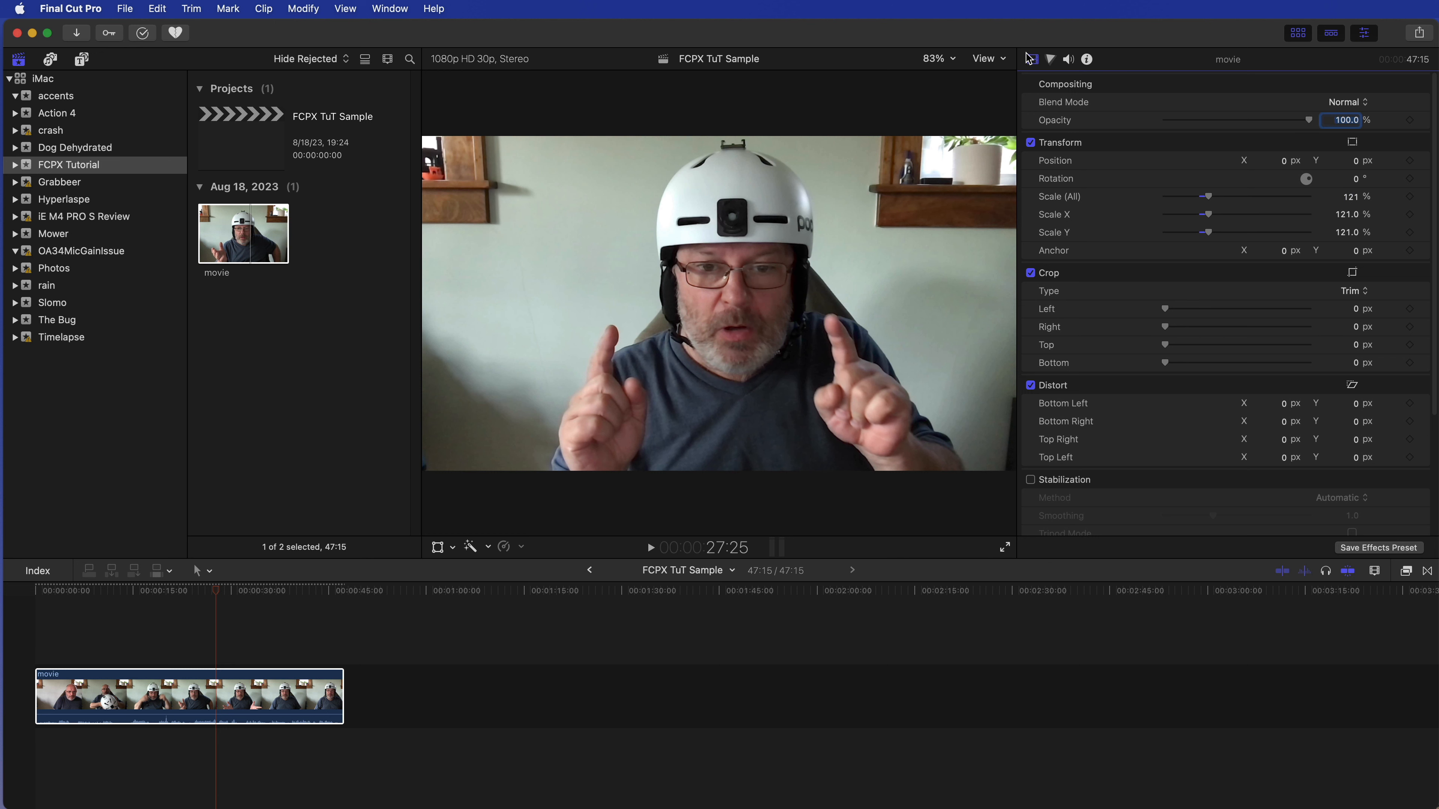
Step: Set the movie clip's Spatial Conform type to Fill
left_click(240, 695)
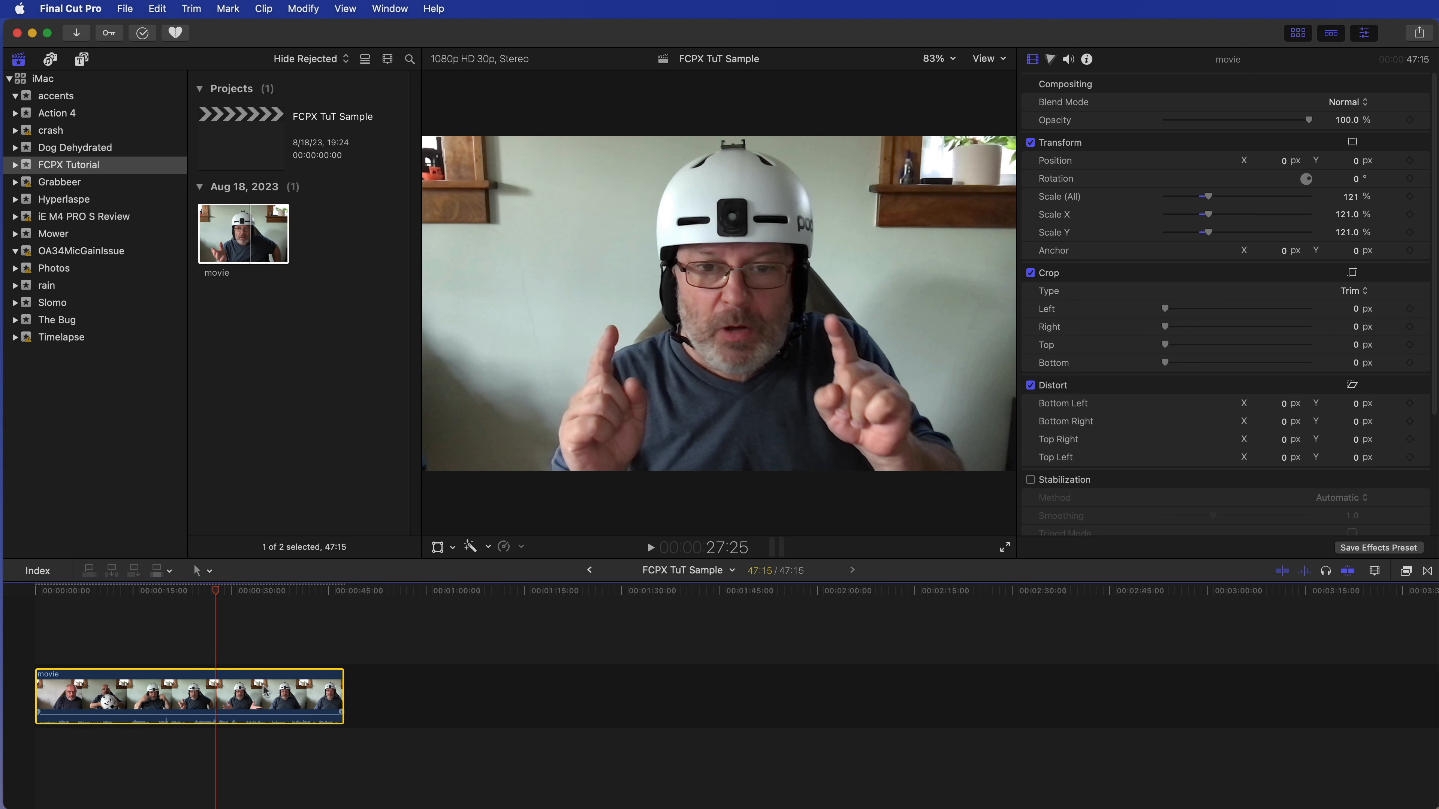
scroll(1232, 416, "down", 5)
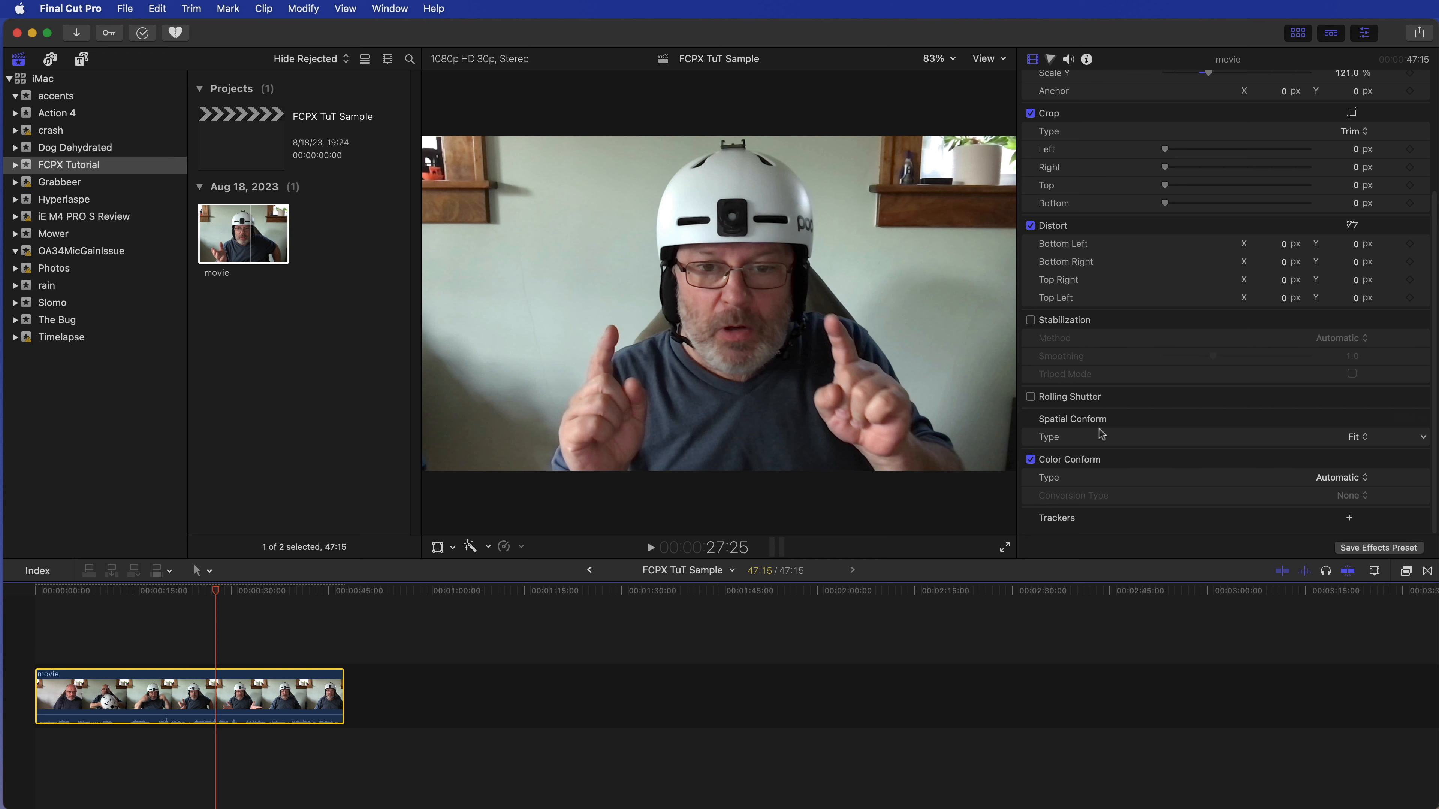
left_click(1357, 437)
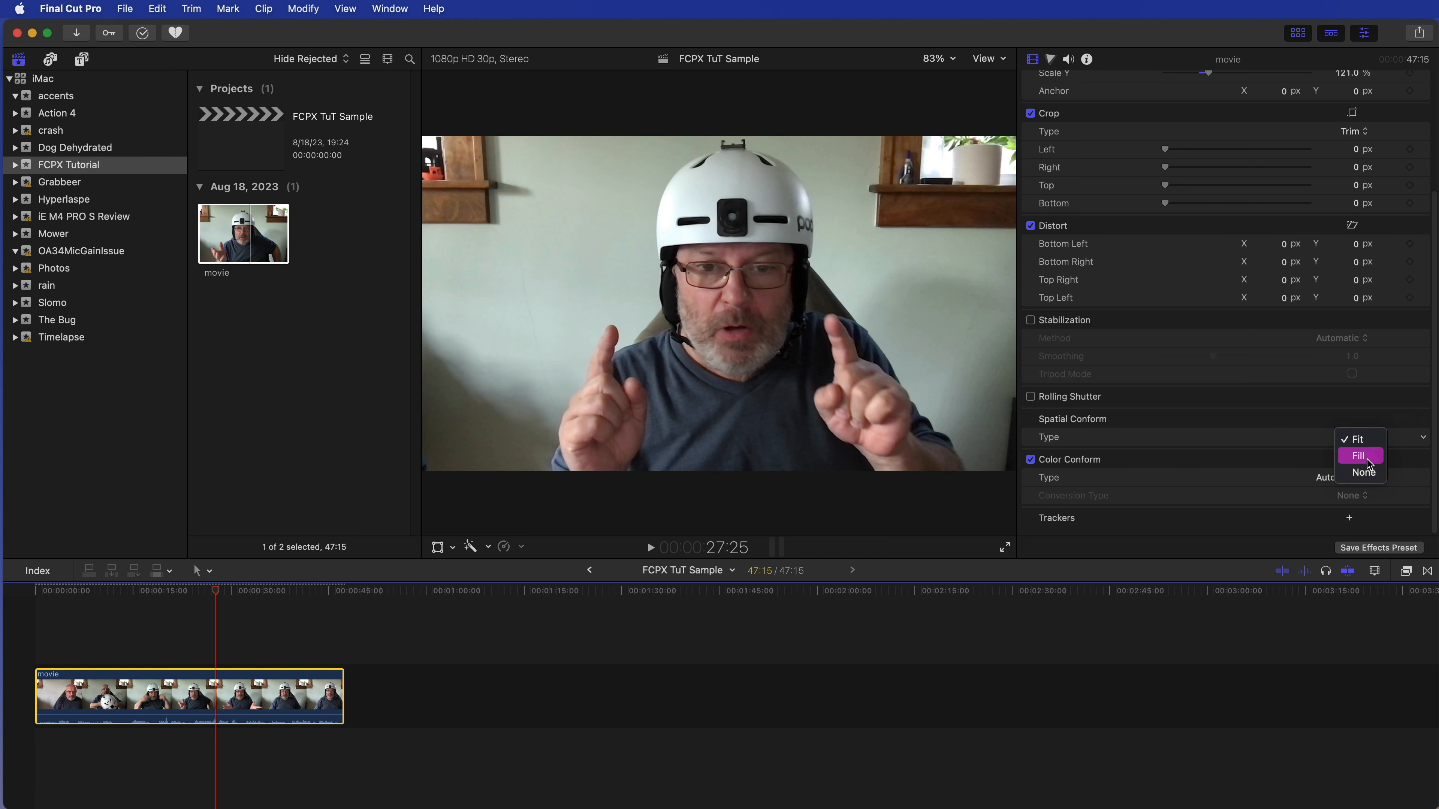
left_click(1358, 455)
Step: Reset the movie clip's overall scale to 100% and deselect the clip
scroll(1279, 369, "up", 3)
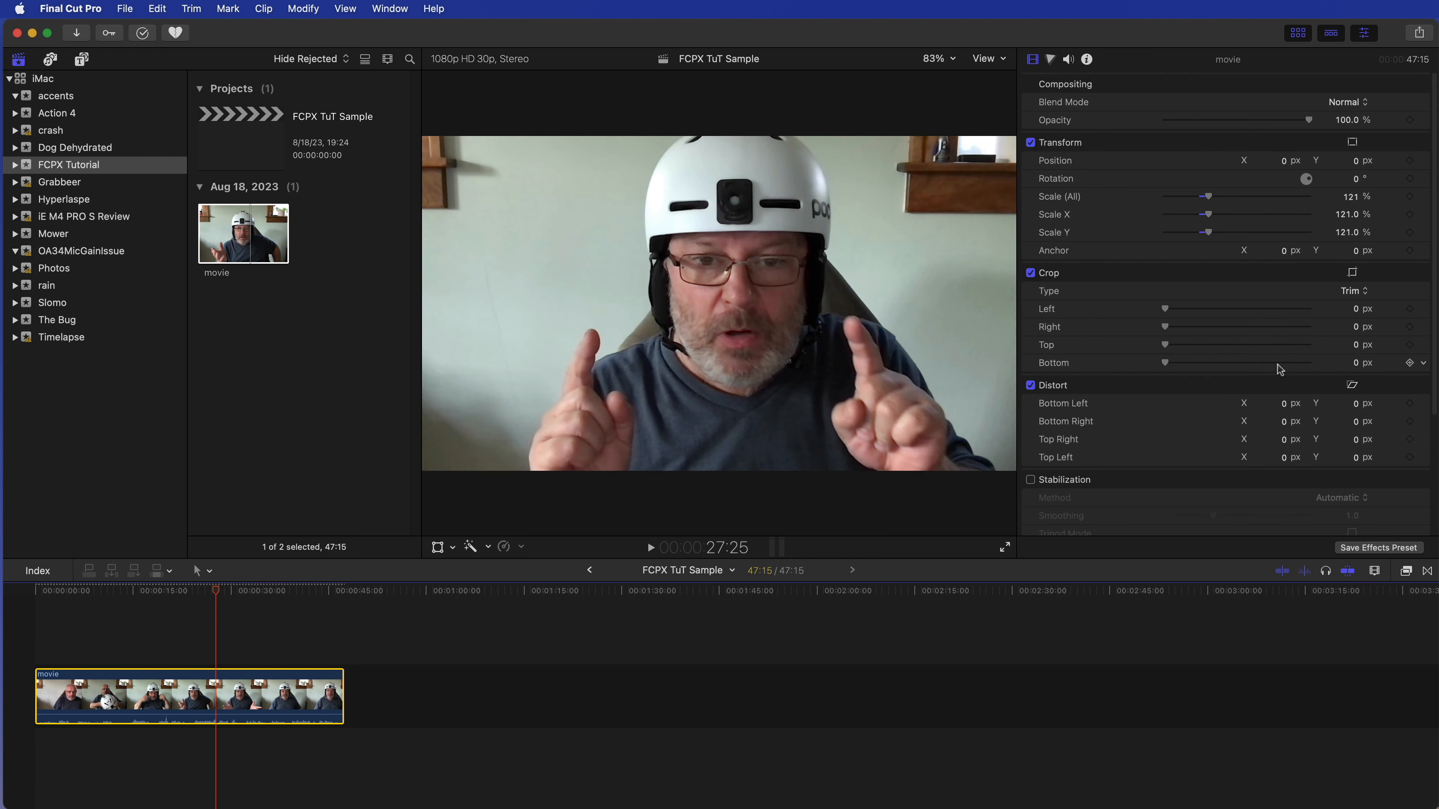
left_click(1348, 197)
type("1")
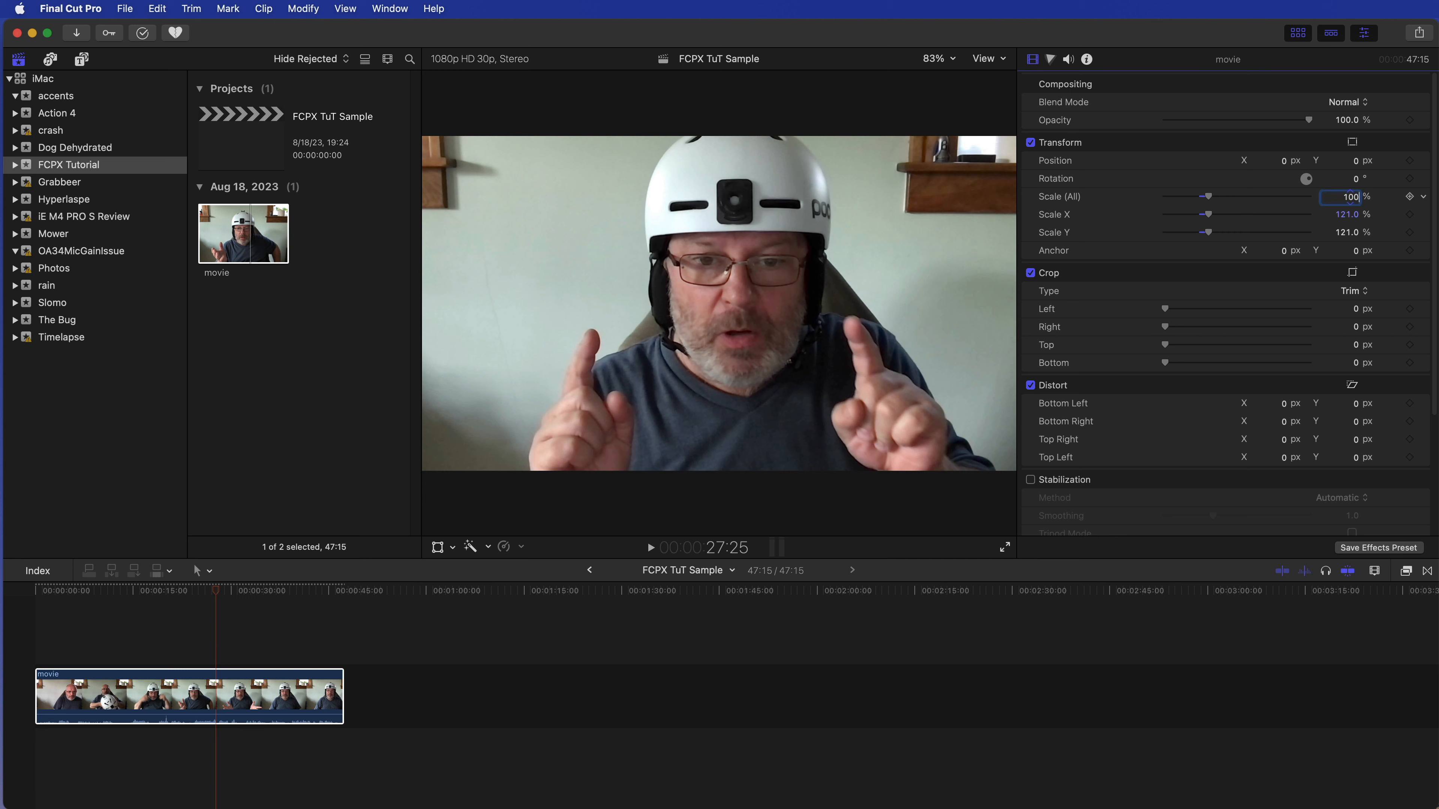
type("00")
key("Return")
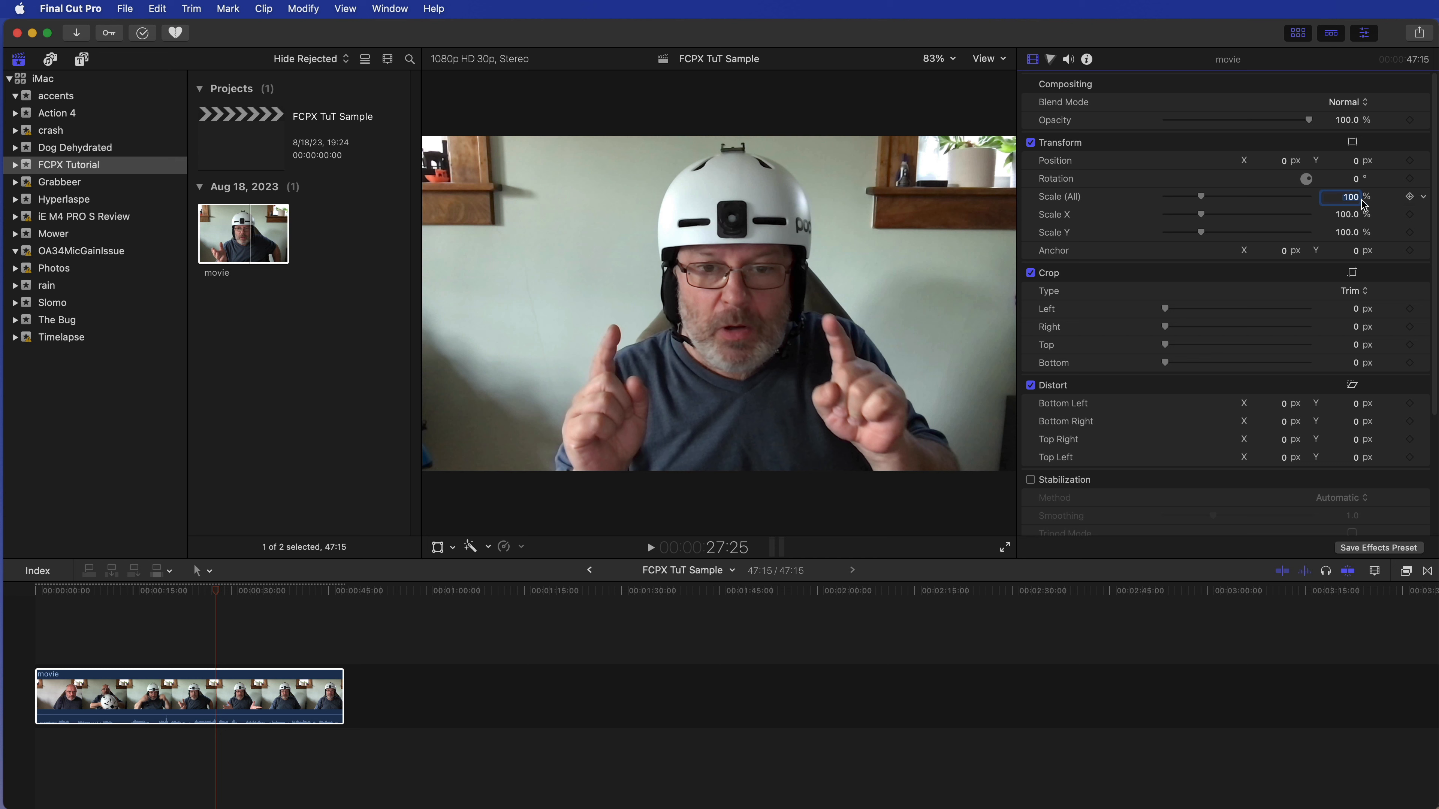
left_click(244, 623)
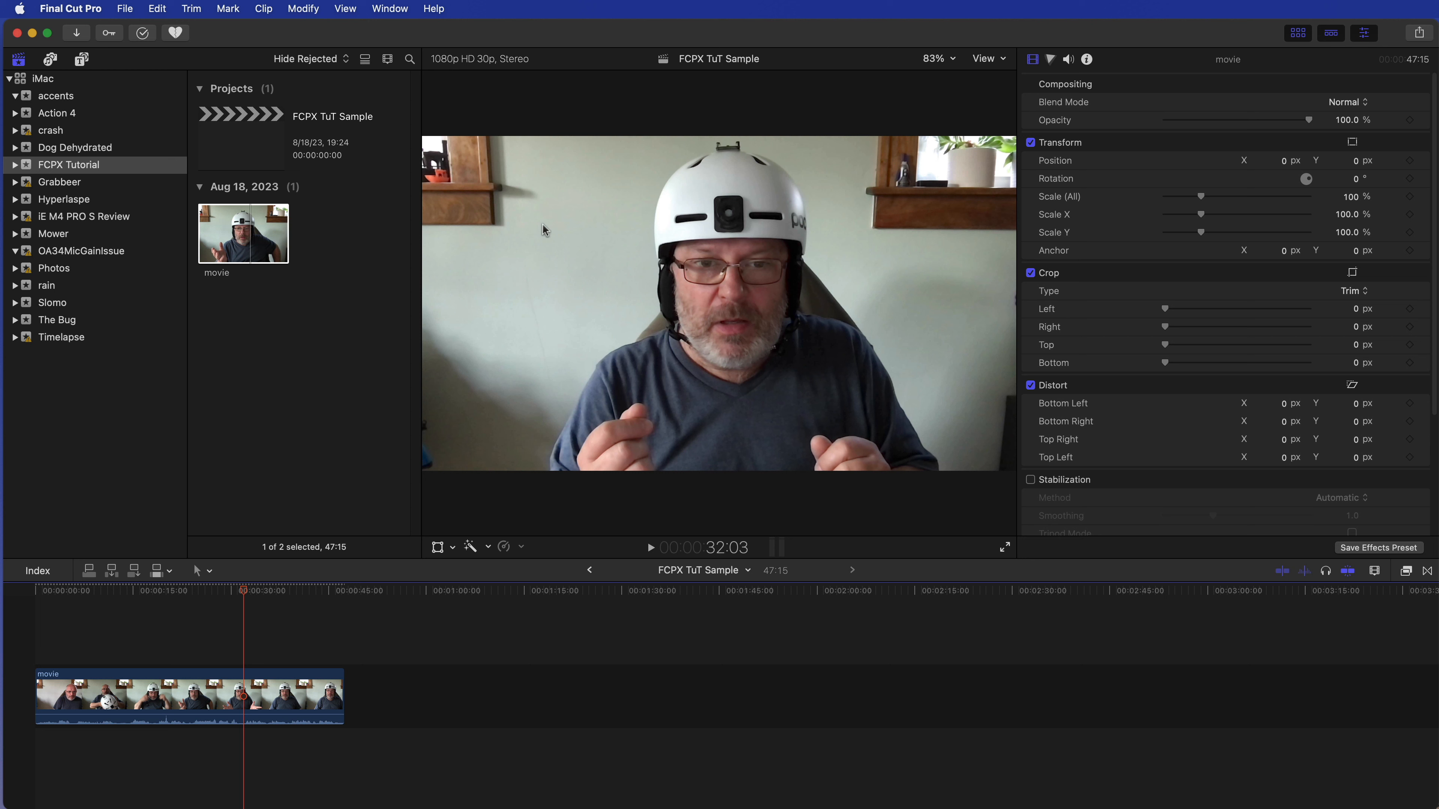
Step: Add the Rays background generator beneath the start of the movie clip and trim its end to match the clip
left_click(82, 59)
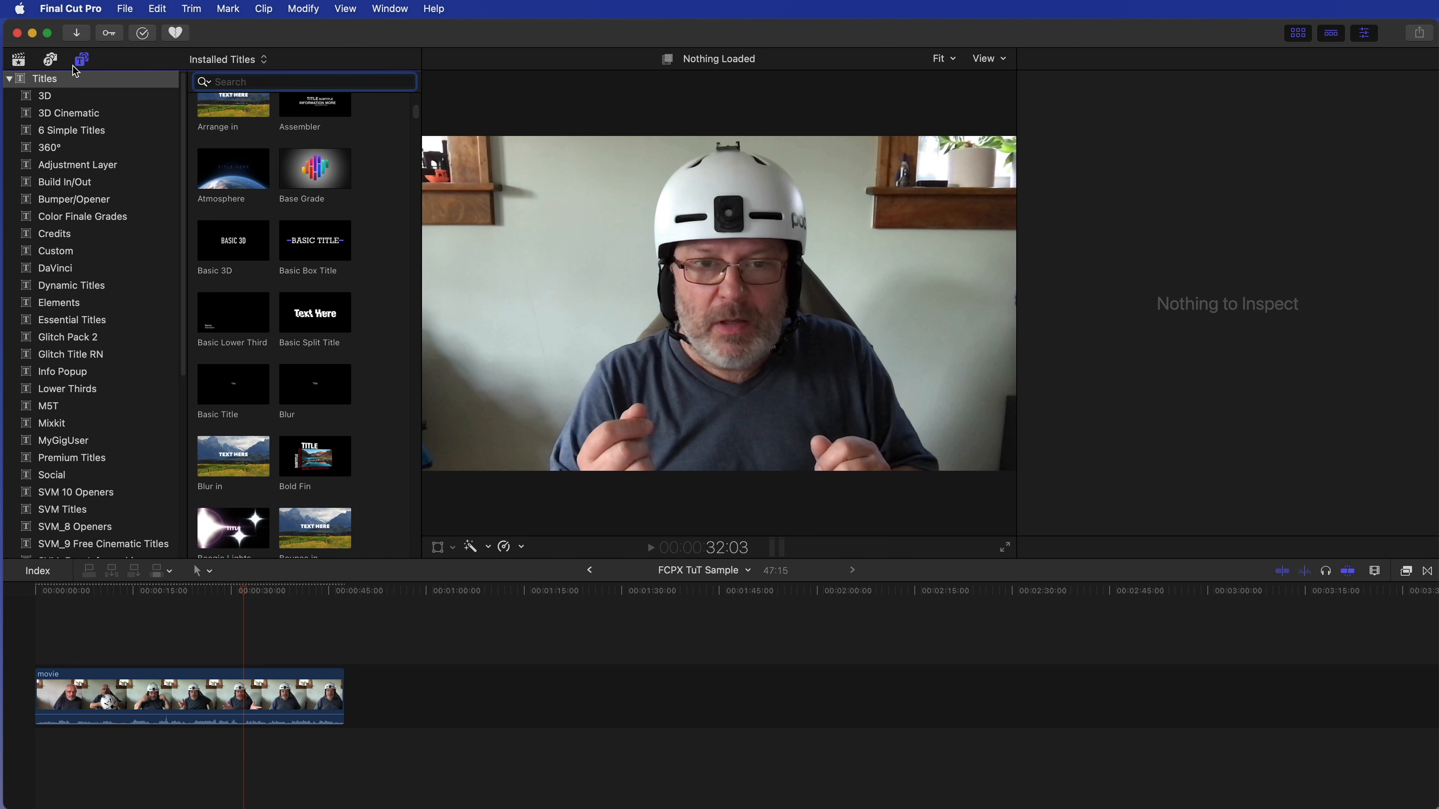
scroll(91, 241, "down", 10)
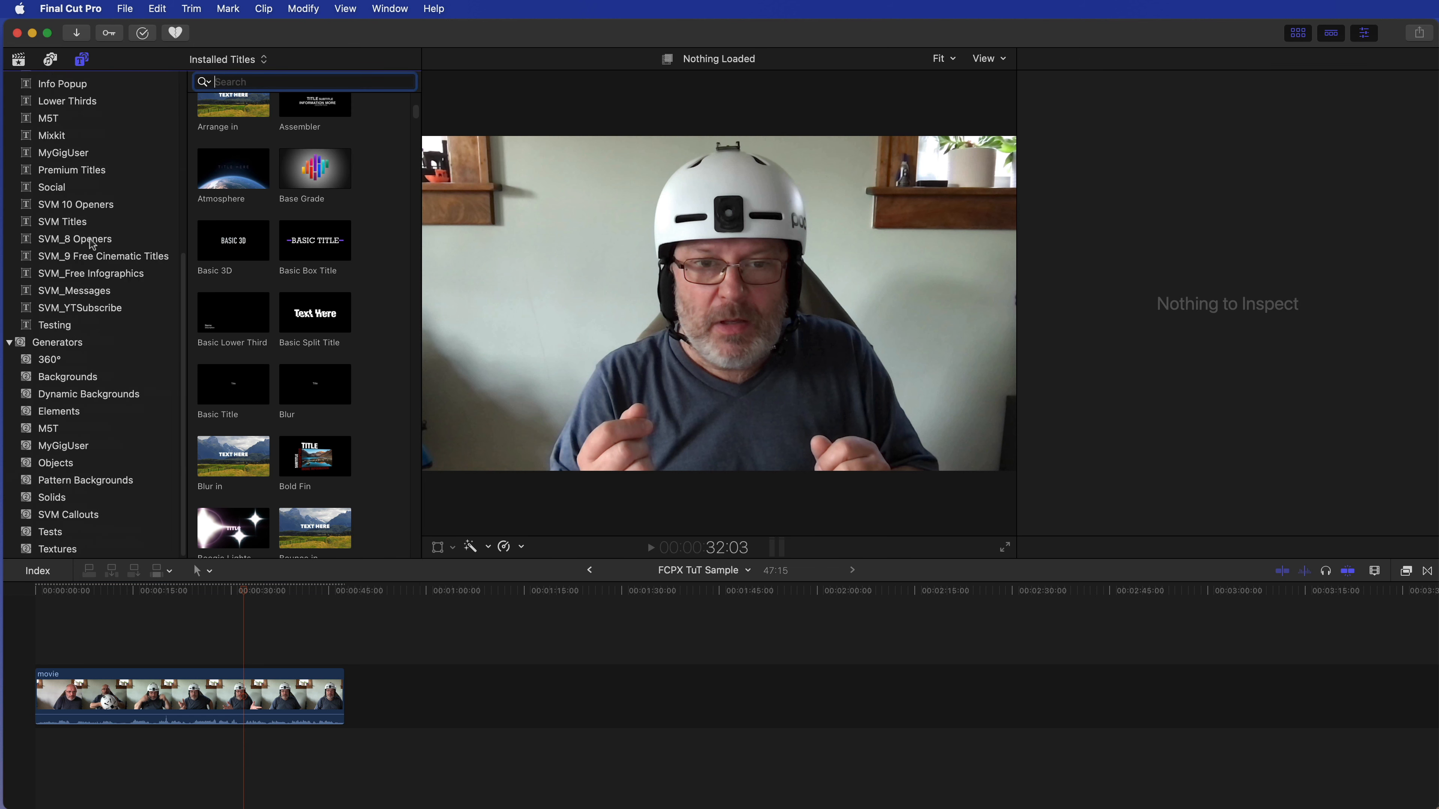
left_click(67, 379)
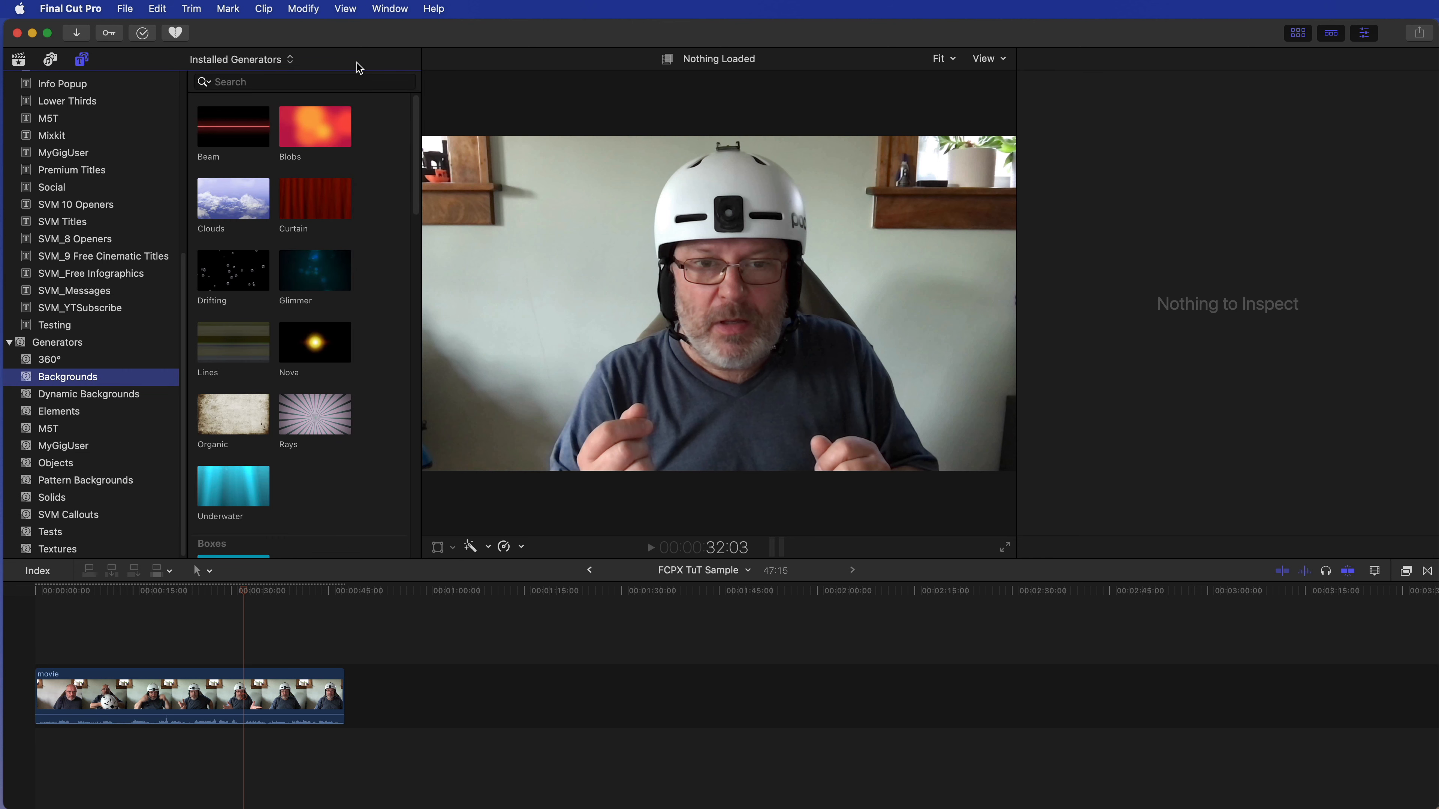
left_click(316, 424)
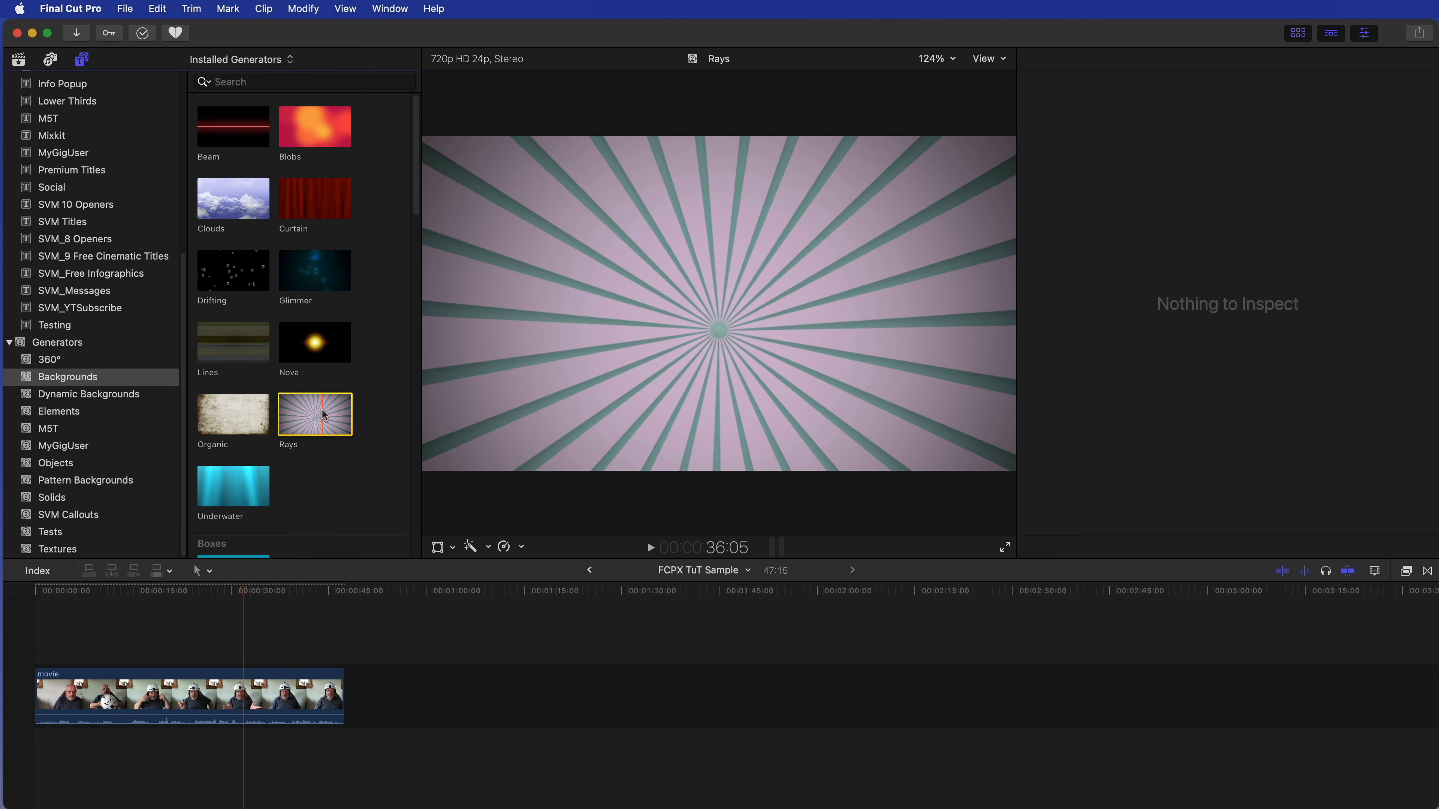
left_click_drag(316, 424, 35, 743)
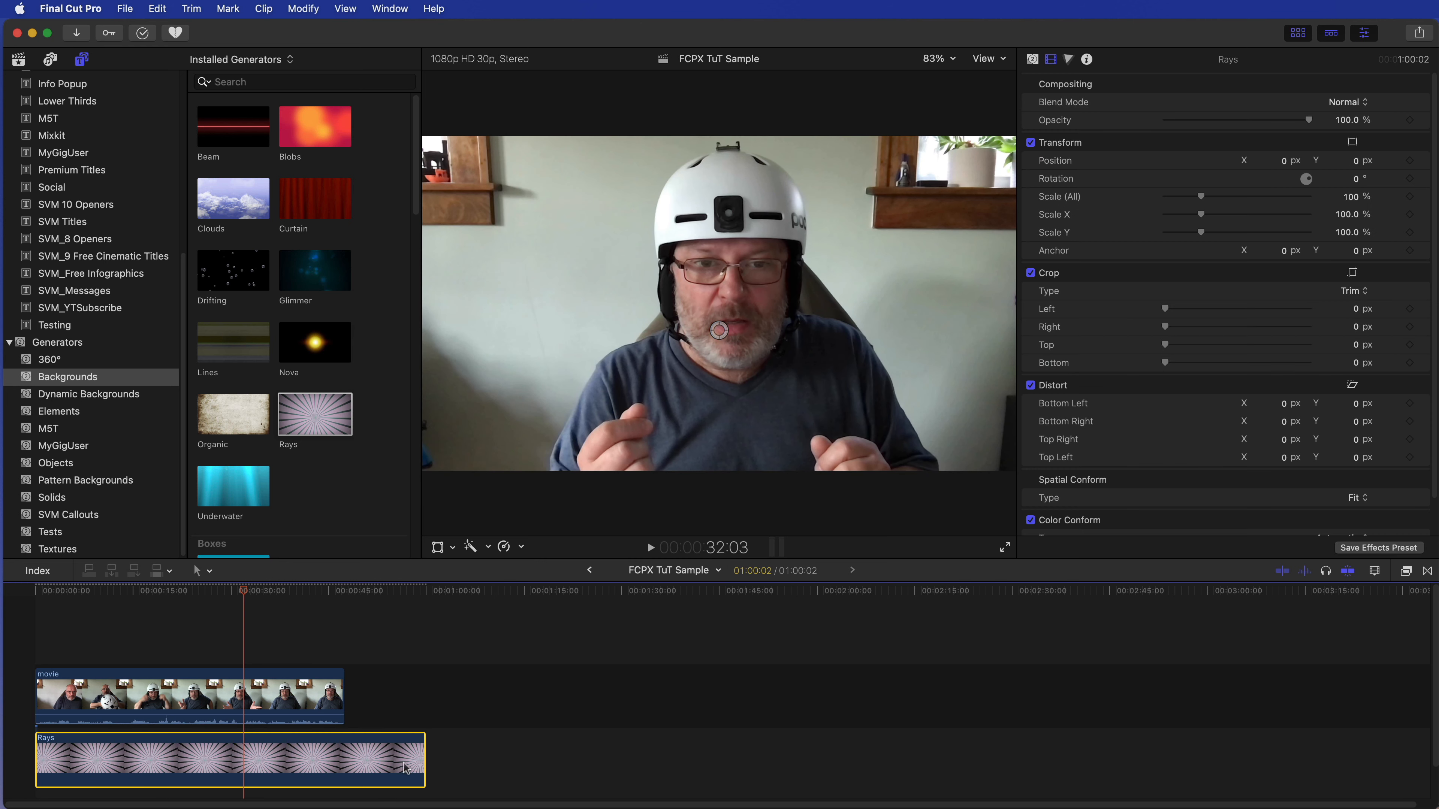
left_click_drag(424, 765, 344, 767)
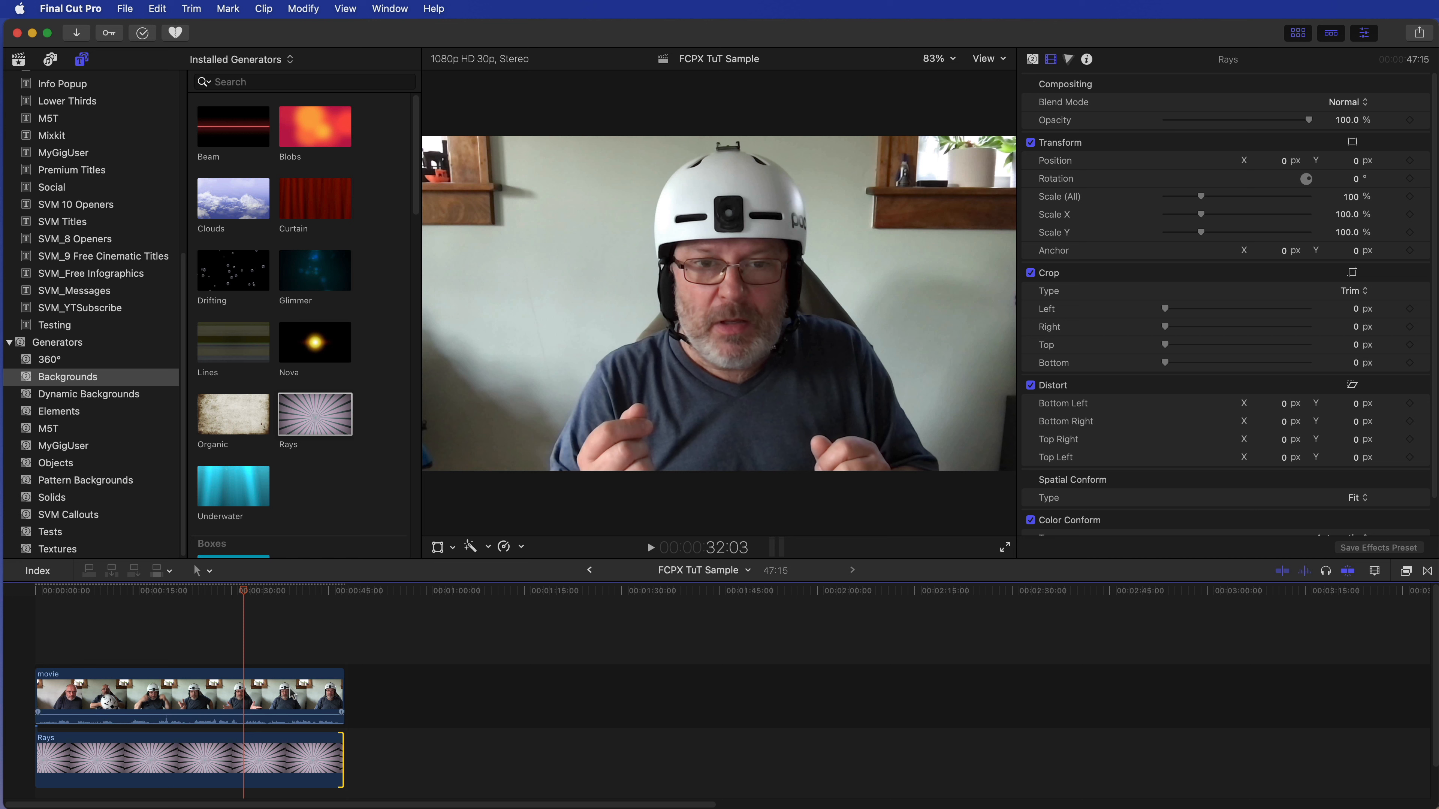
Step: Apply the Scene Removal Mask effect from Masks and Keying to the movie clip
left_click(238, 704)
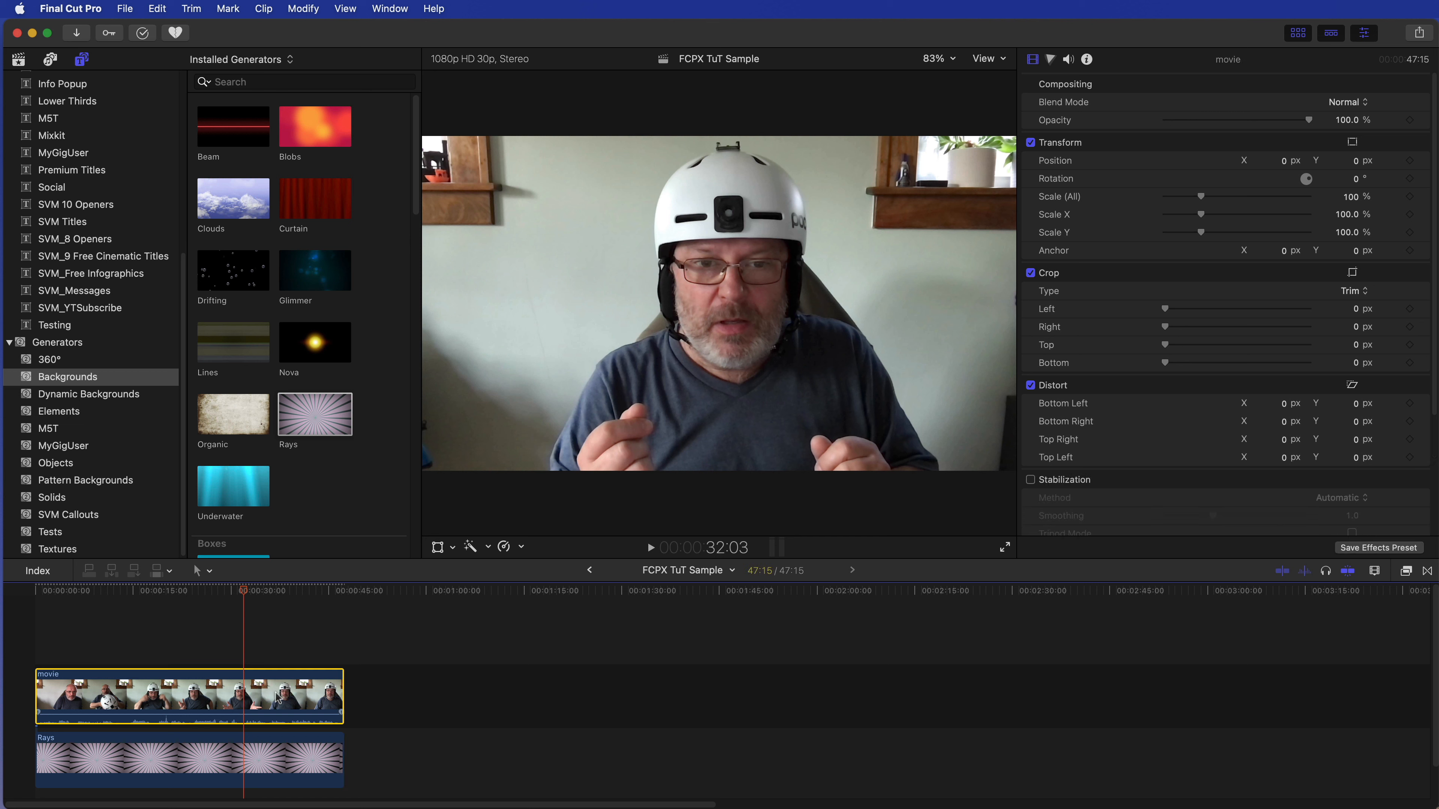
left_click(1406, 571)
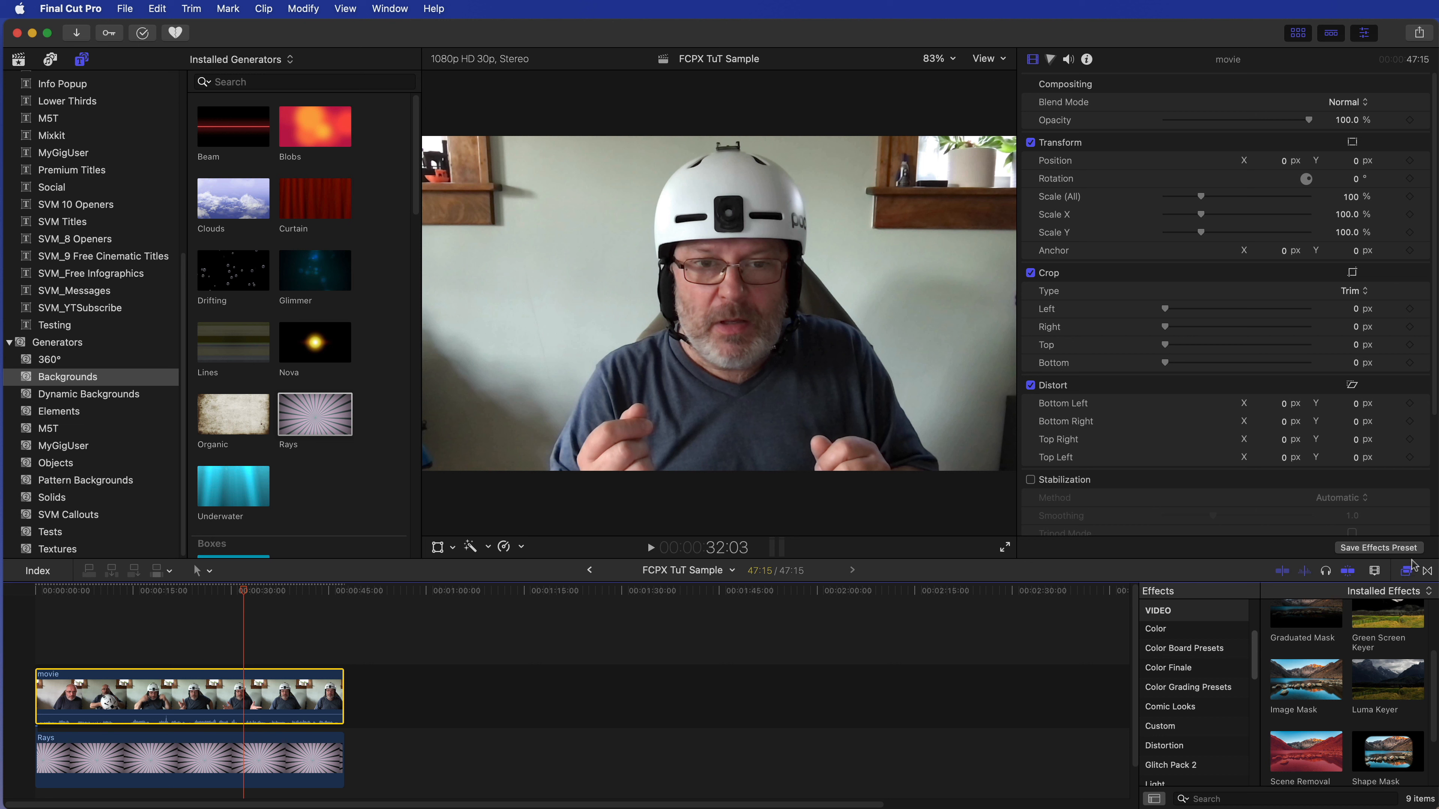
scroll(1159, 652, "down", 3)
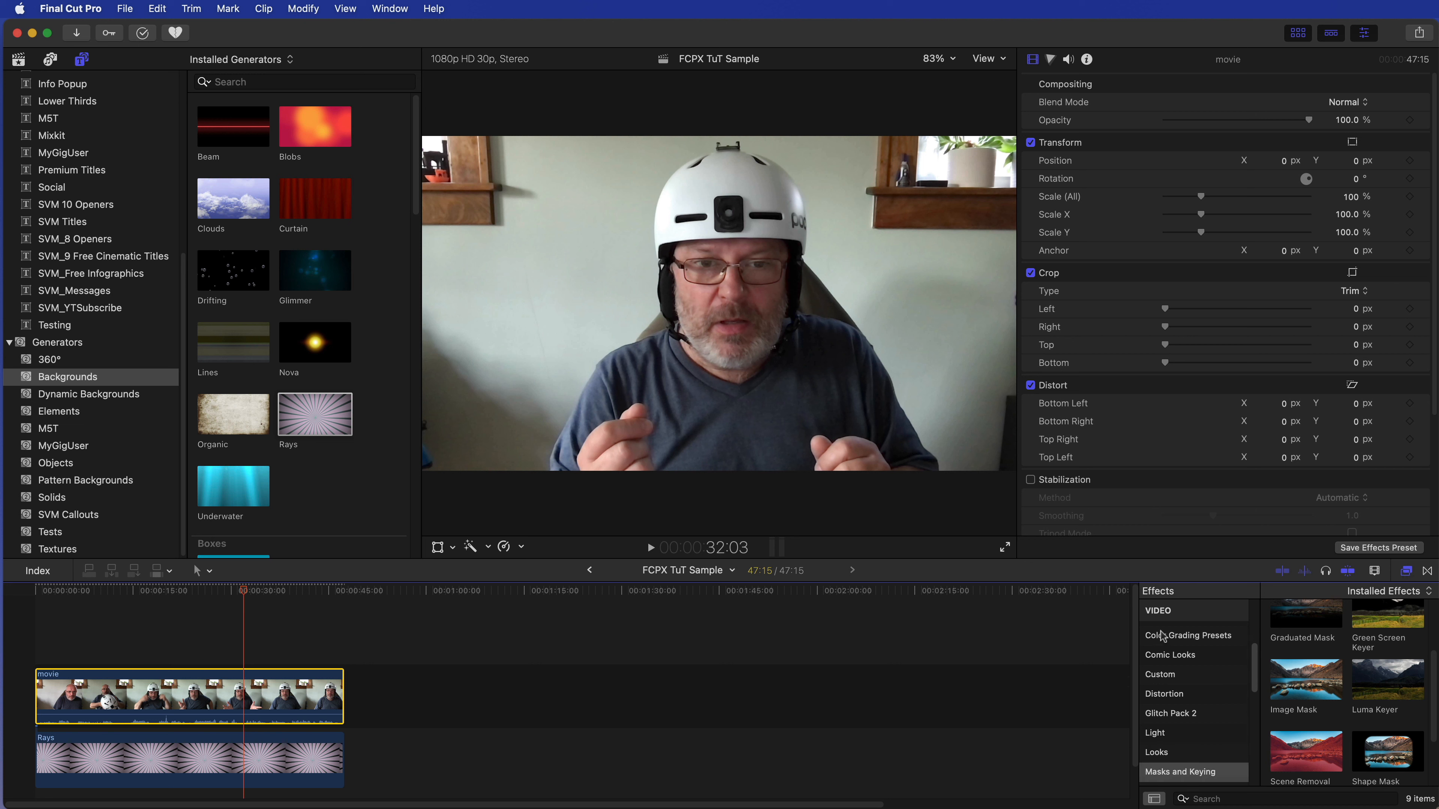
left_click(1207, 754)
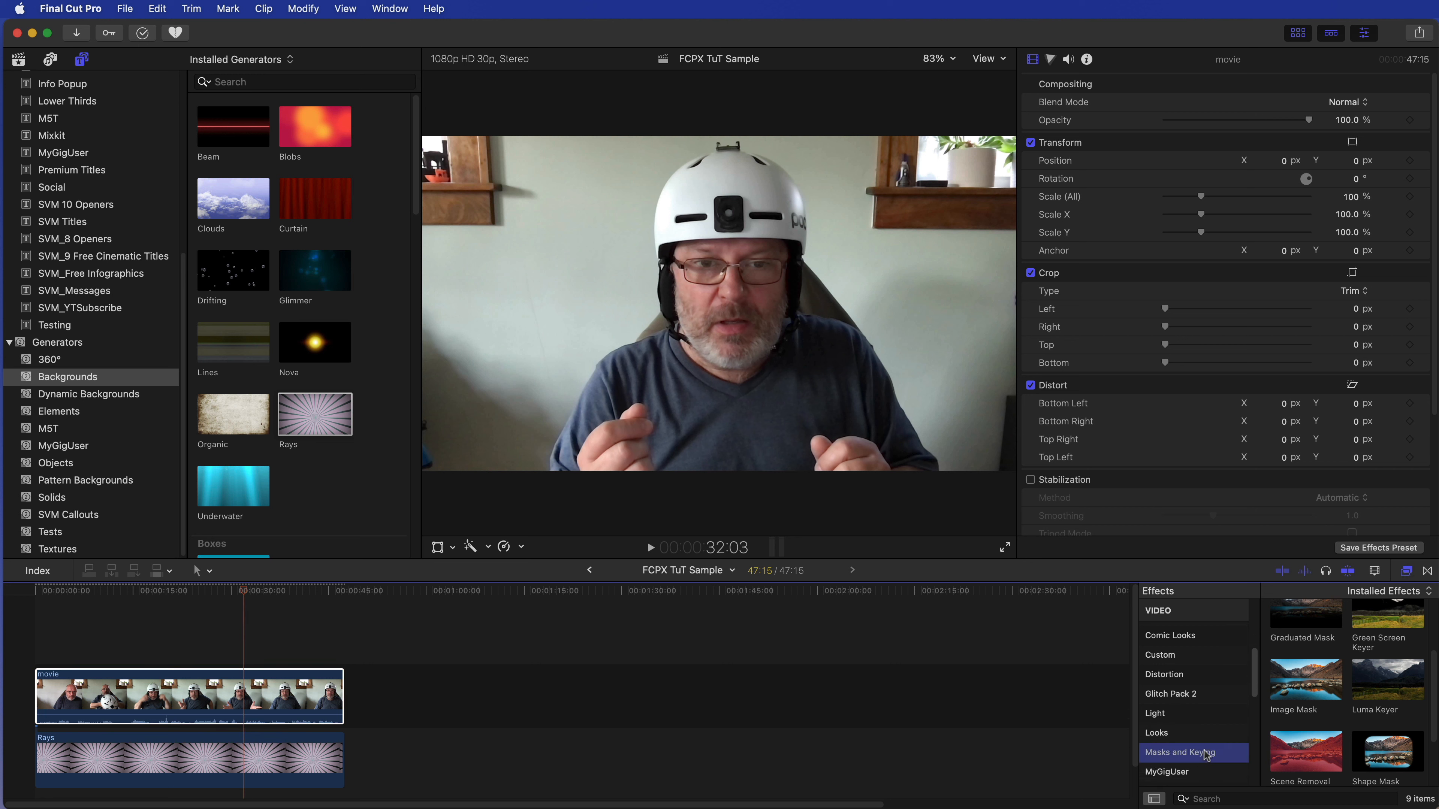
scroll(1332, 731, "down", 2)
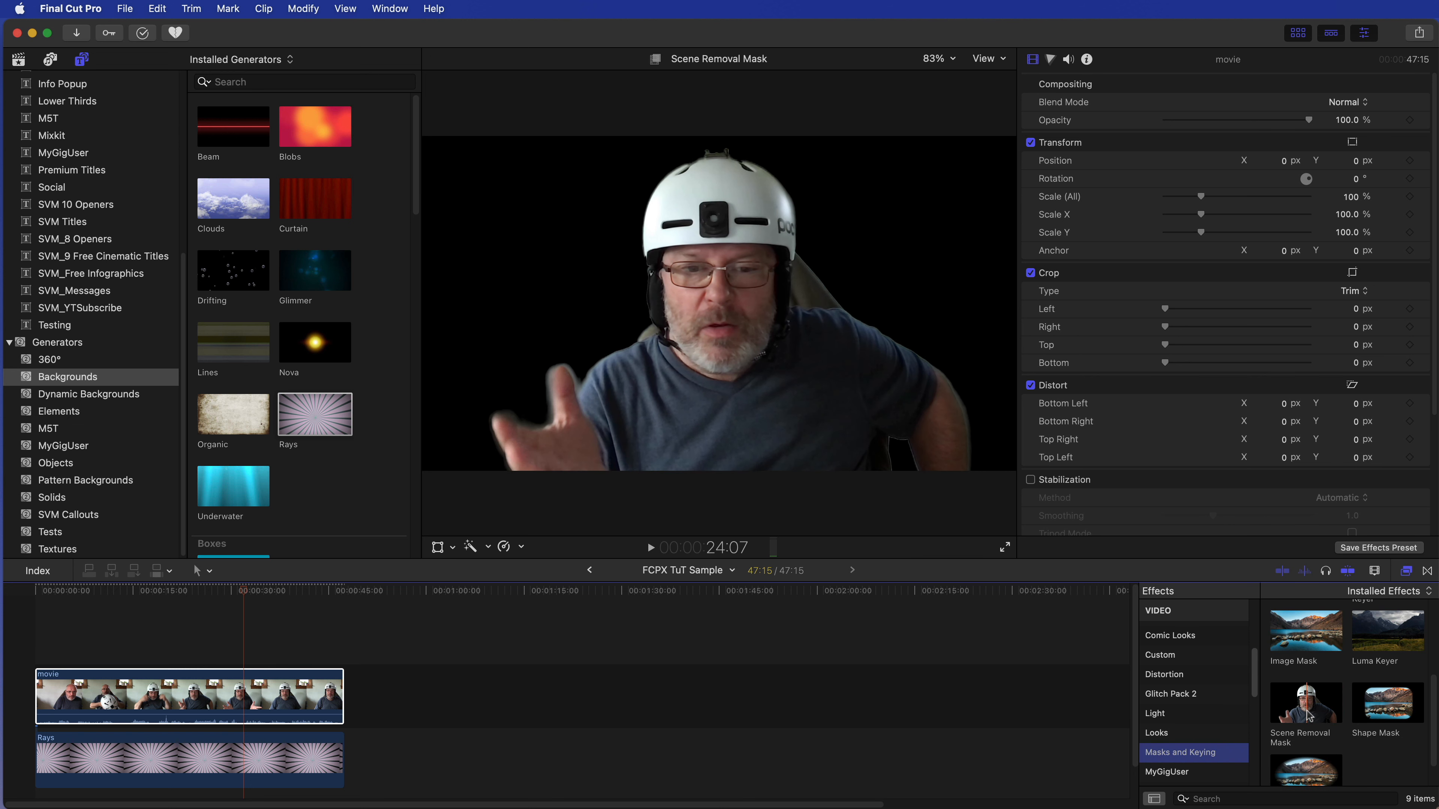
left_click_drag(1308, 716, 245, 696)
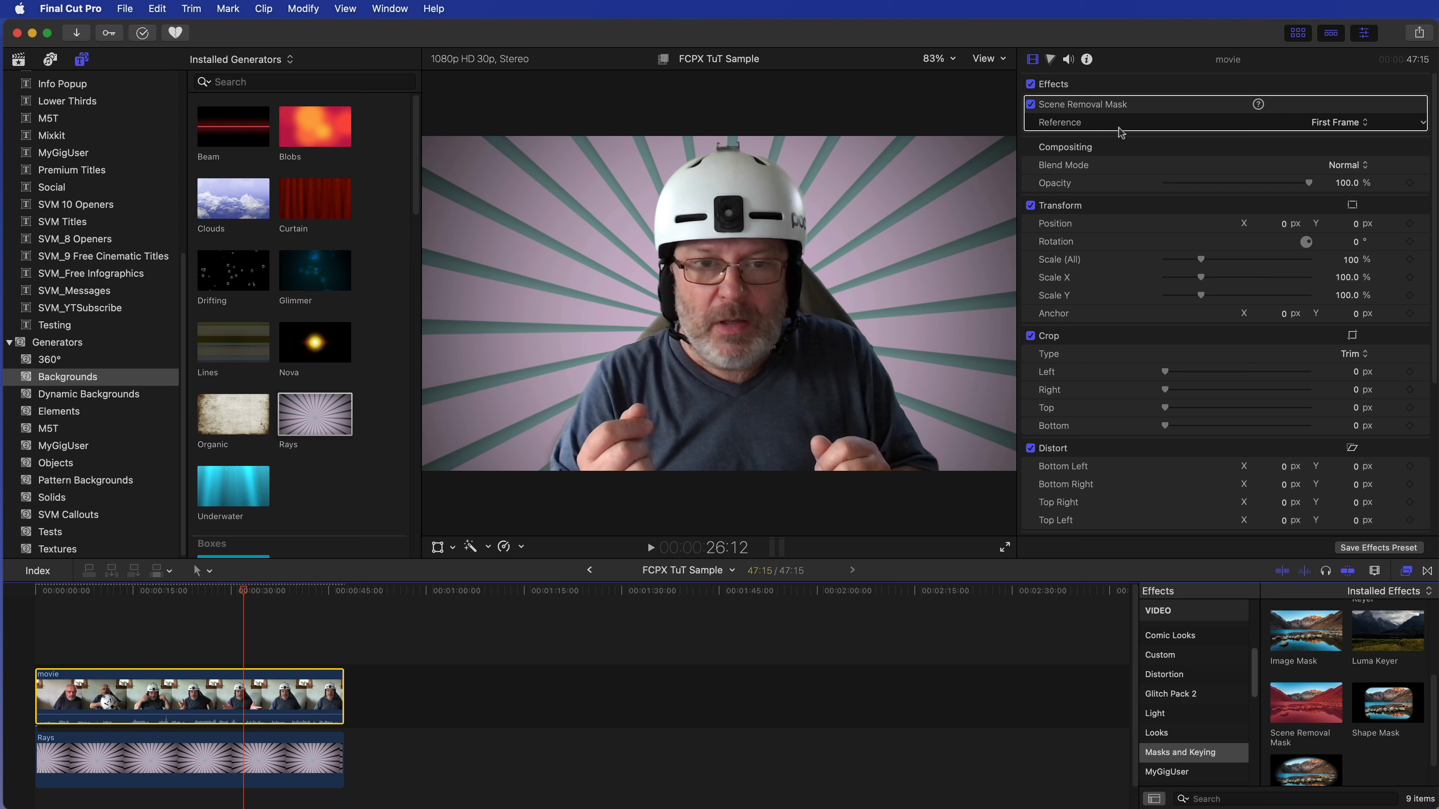
Step: Review the mask's reference frame options and scrub from the timeline's start to about 28:09 to check the background removal
left_click(1342, 123)
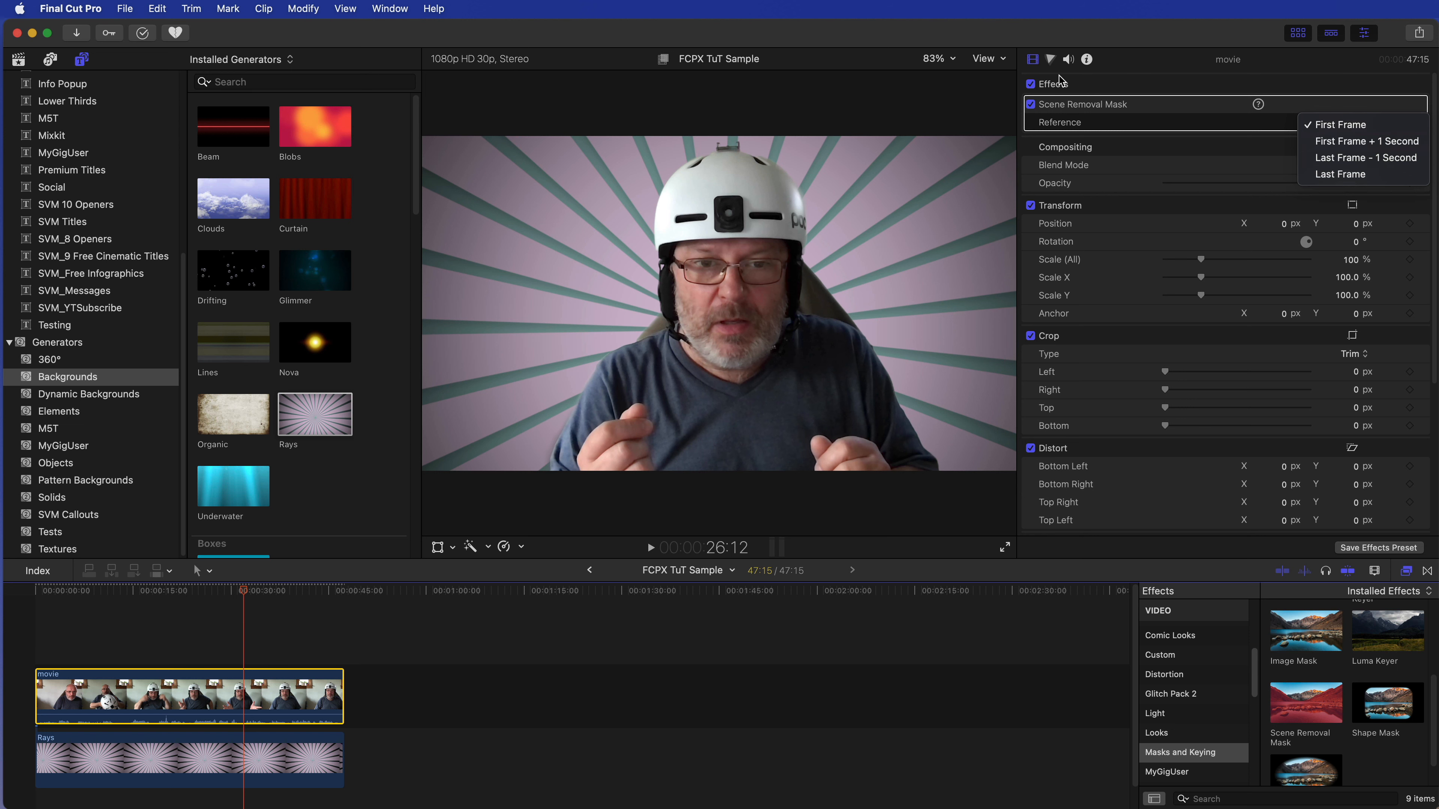
left_click(926, 106)
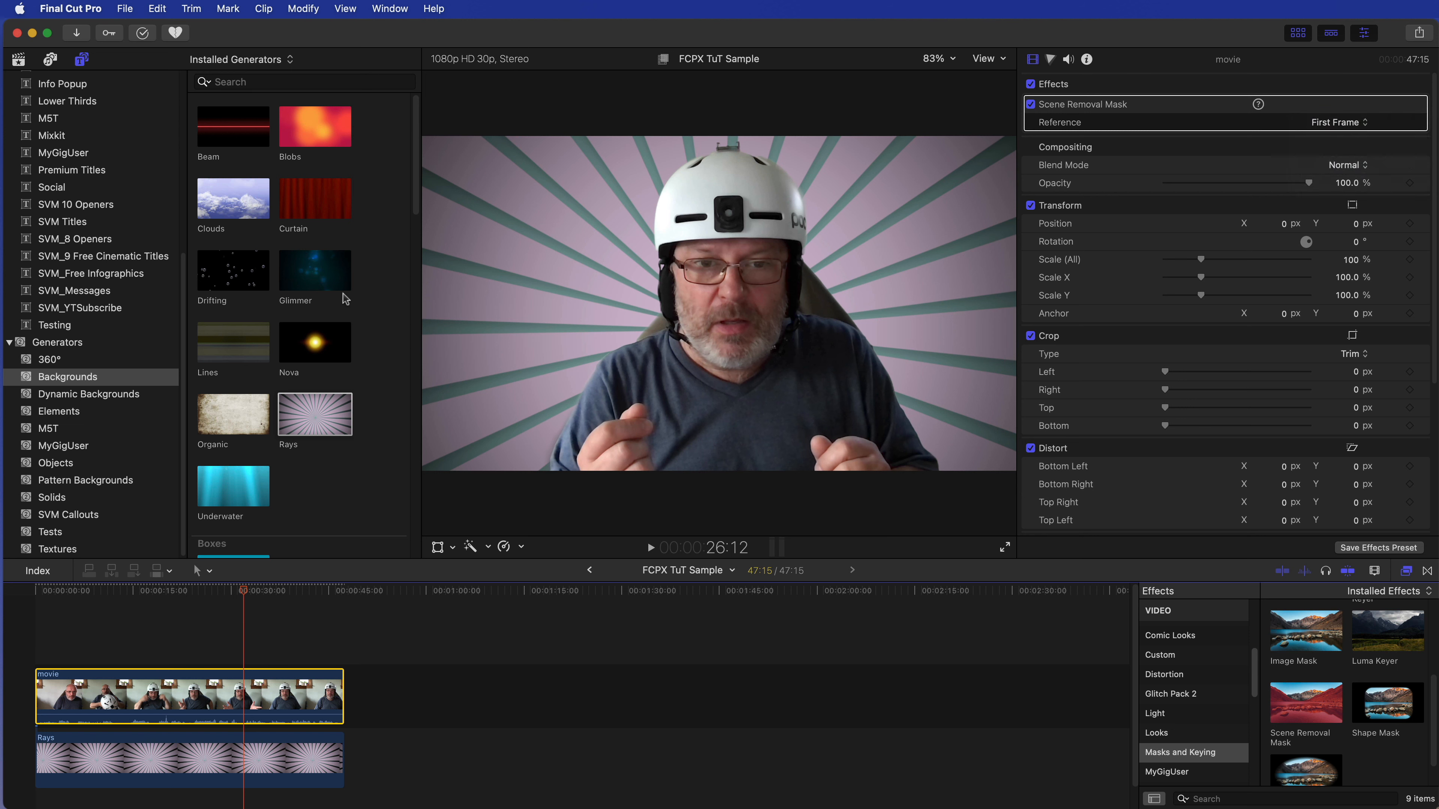
left_click_drag(244, 593, 2, 602)
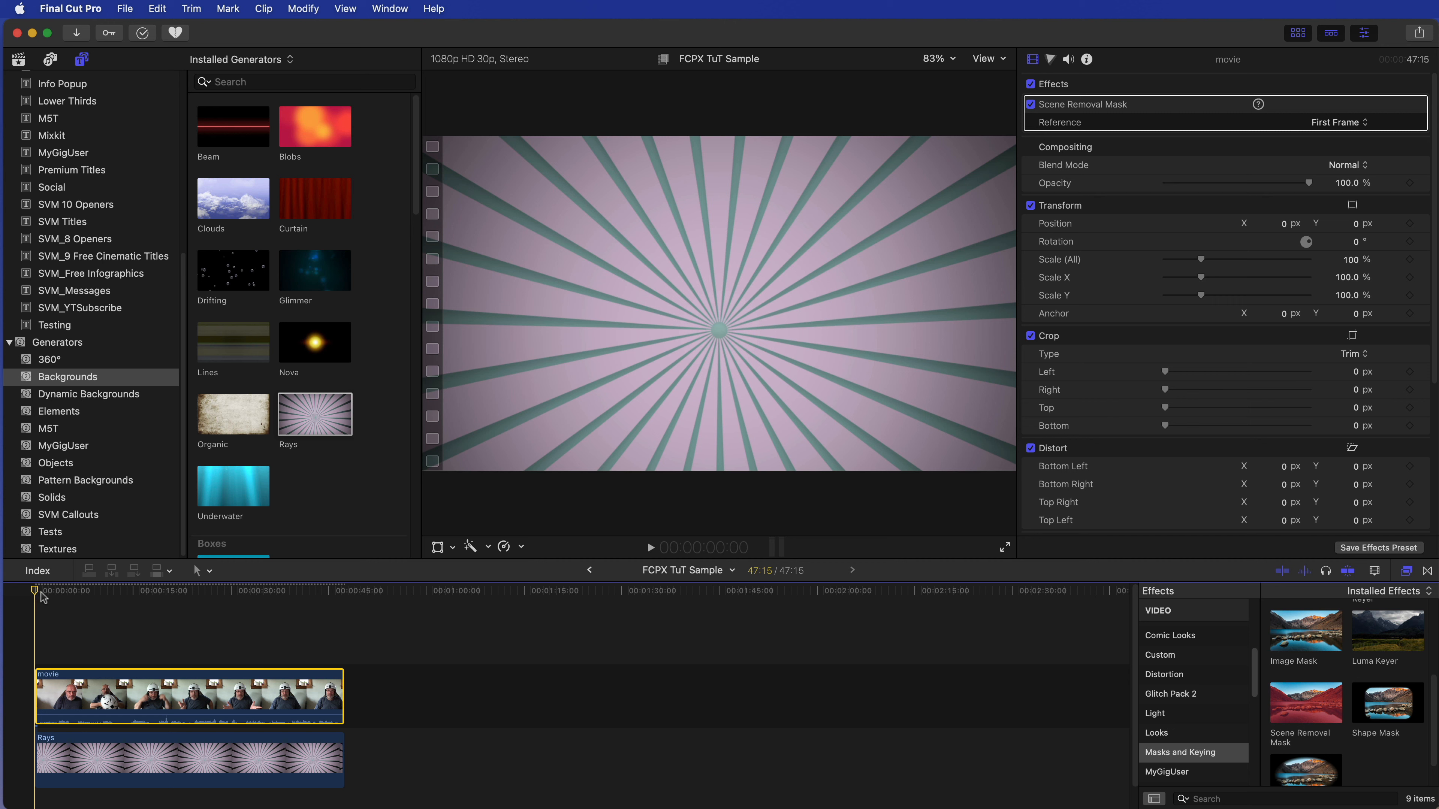
left_click_drag(44, 593, 221, 621)
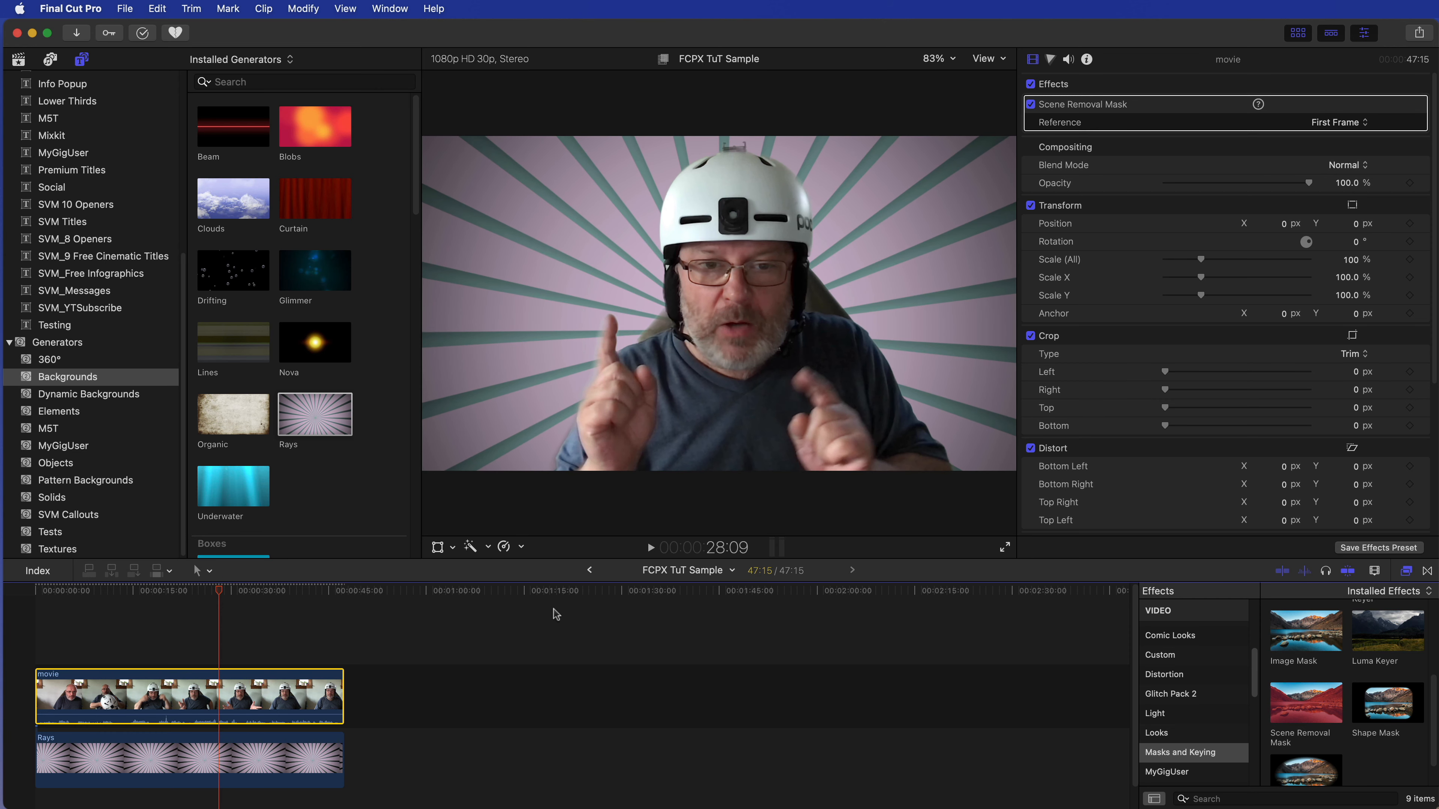
Step: Run the automatic audio enhancement on the movie clip and enable Voice Isolation
left_click(1069, 60)
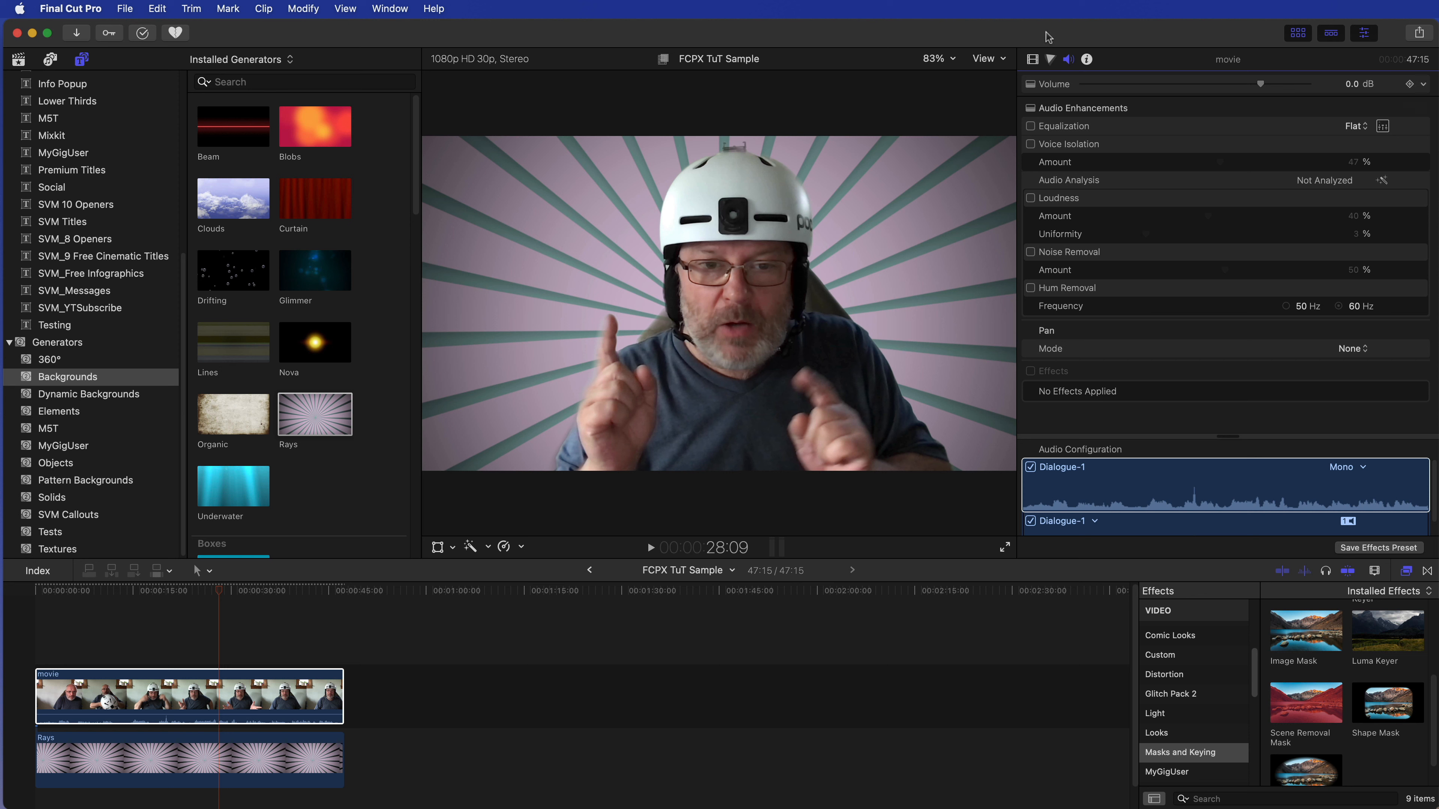
left_click(274, 698)
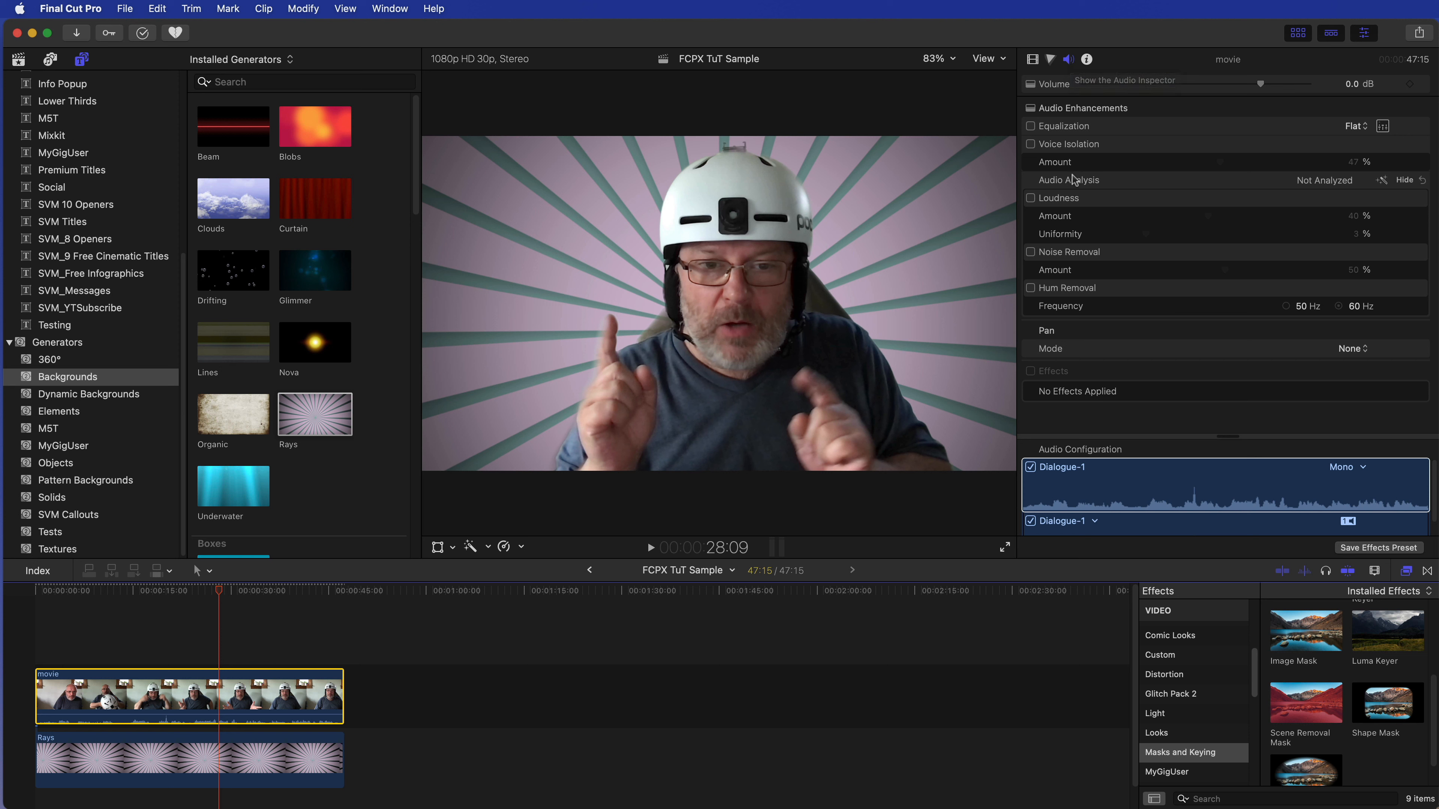
left_click(1383, 181)
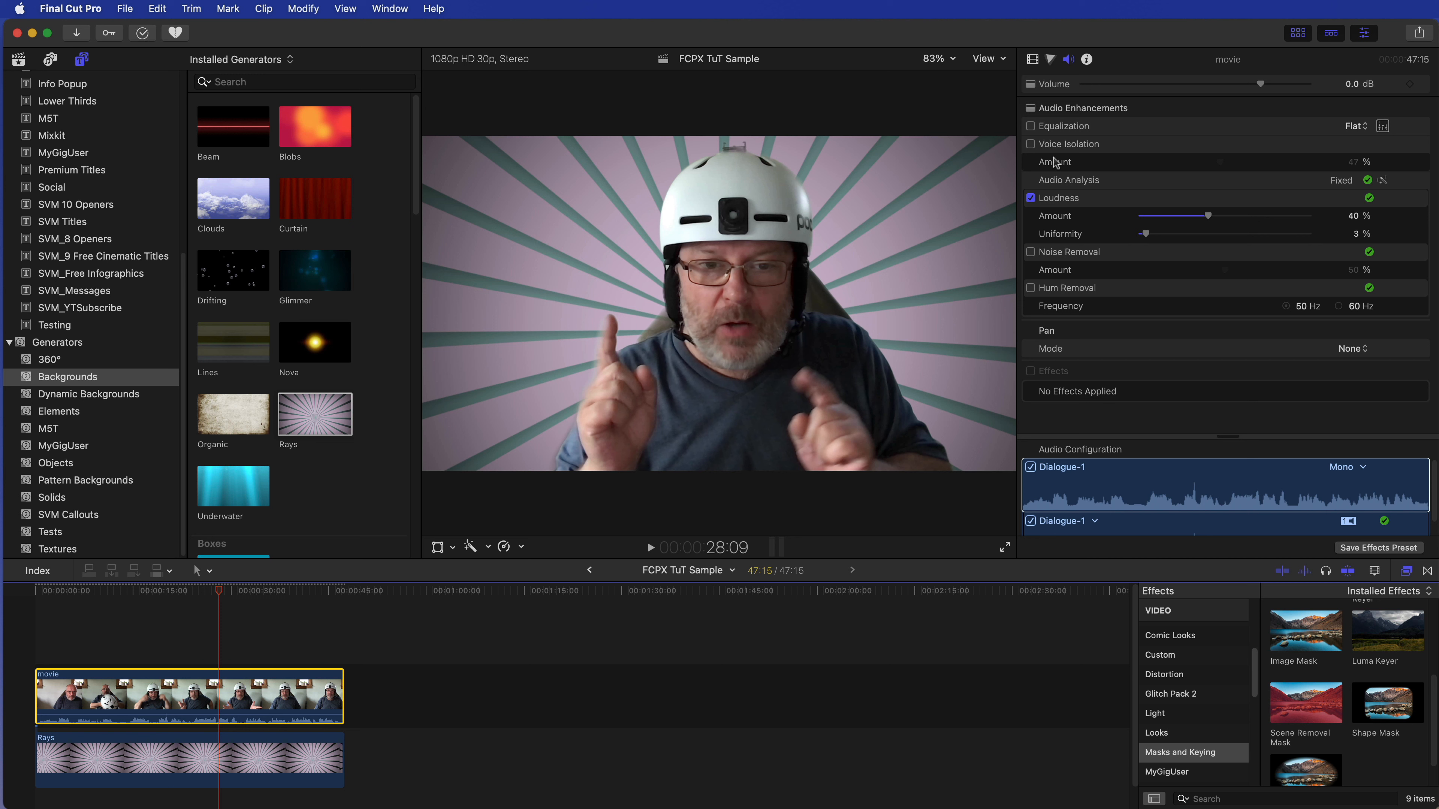
left_click(1031, 144)
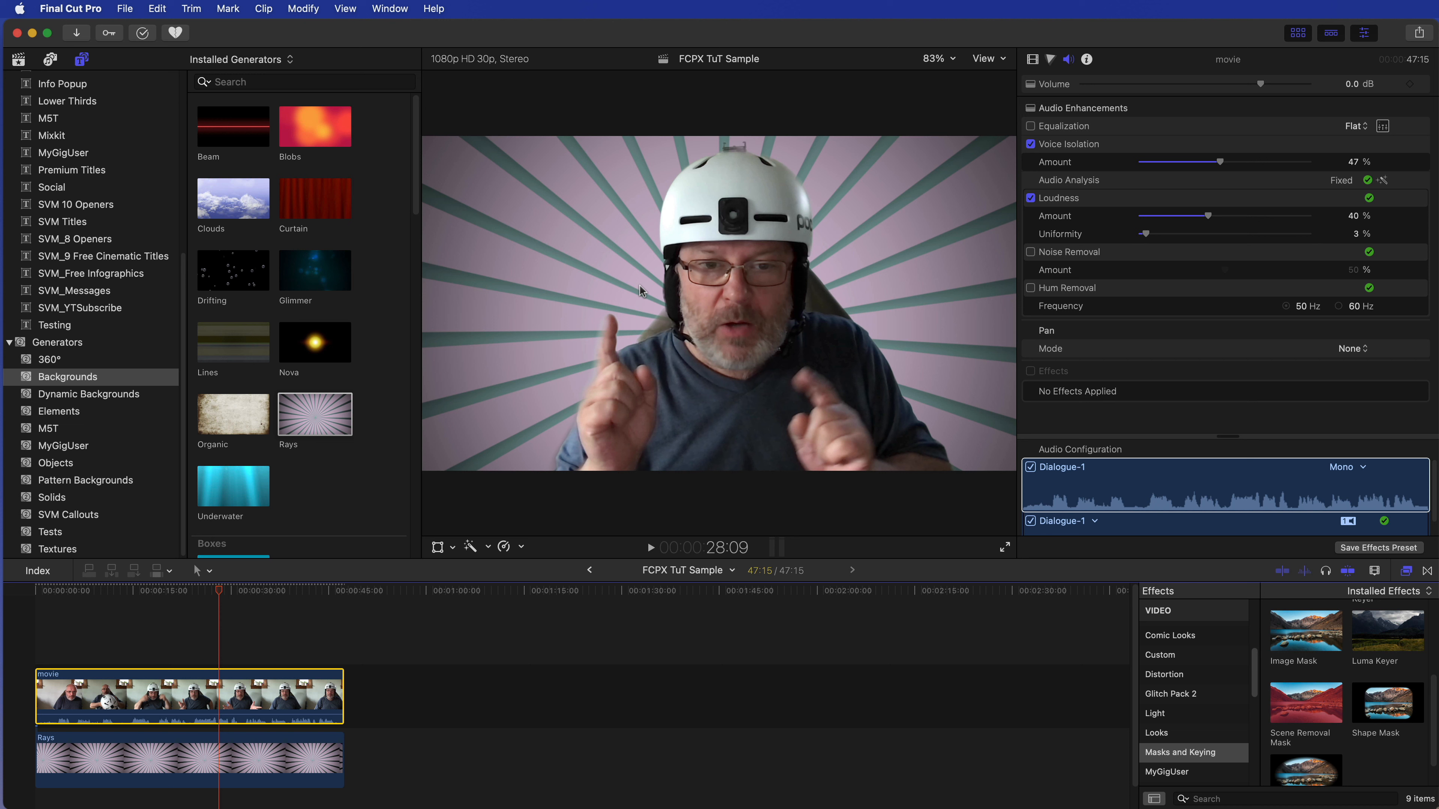
Step: Play the timeline briefly from about 16:27 to review the masked clip and its enhanced audio
left_click(146, 591)
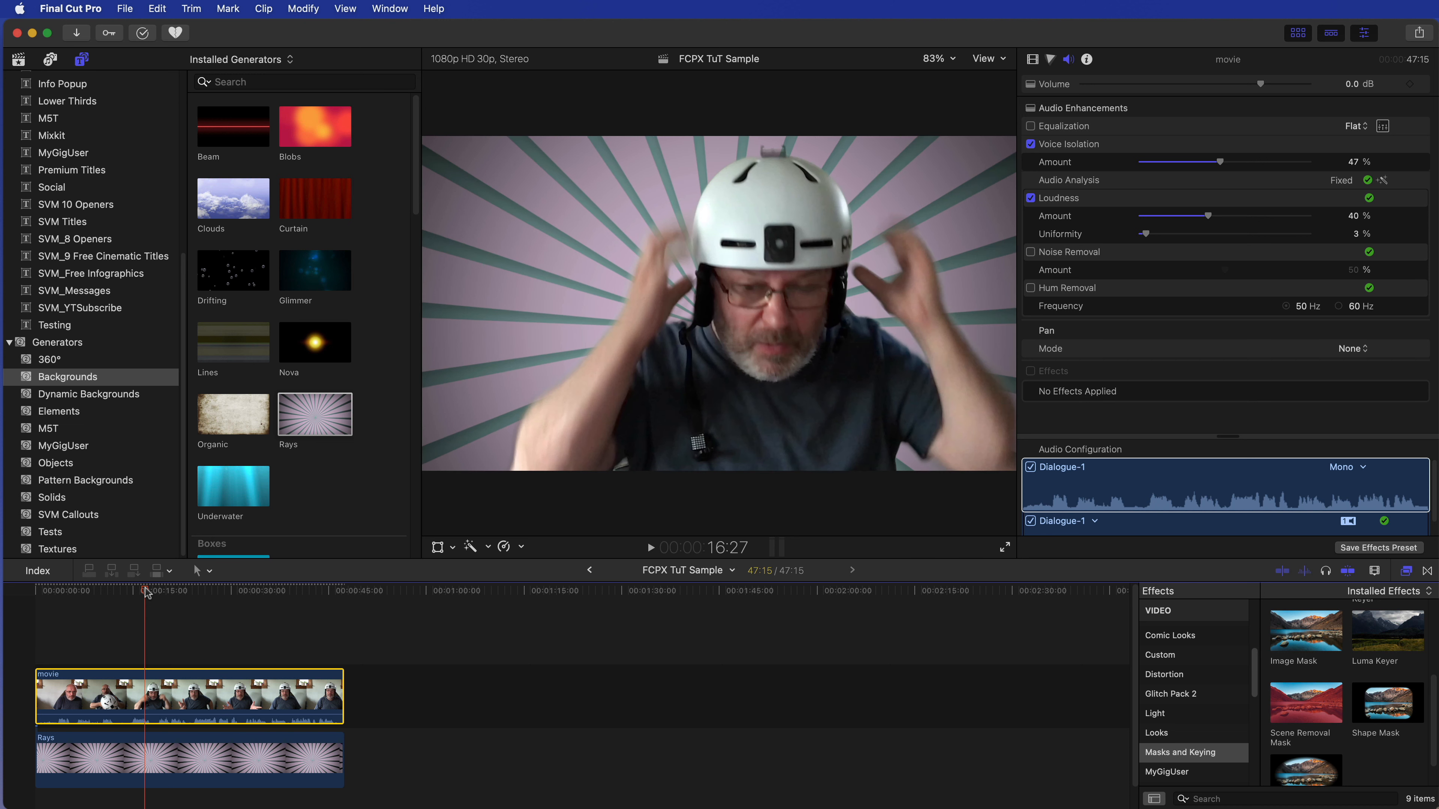
key("space")
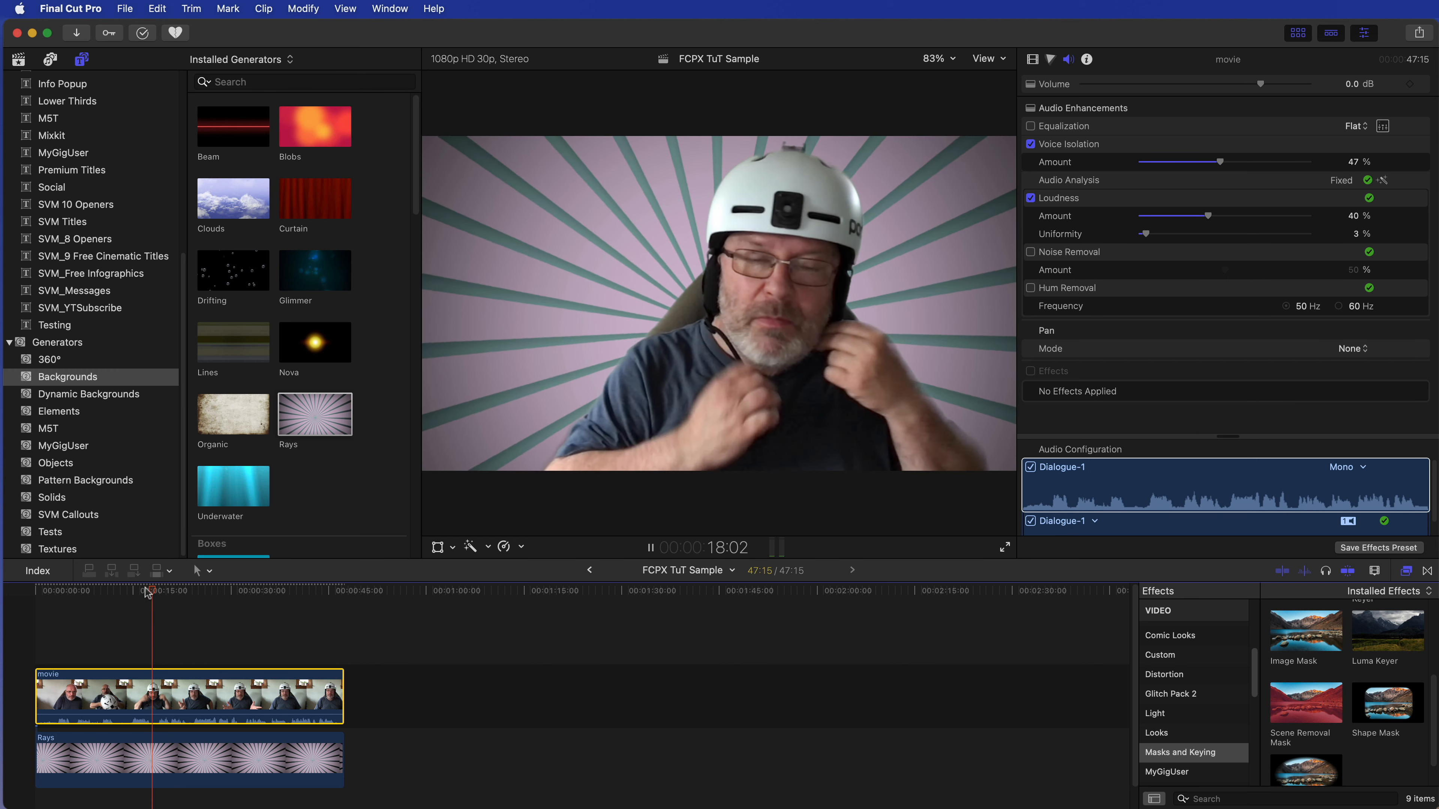
key("space")
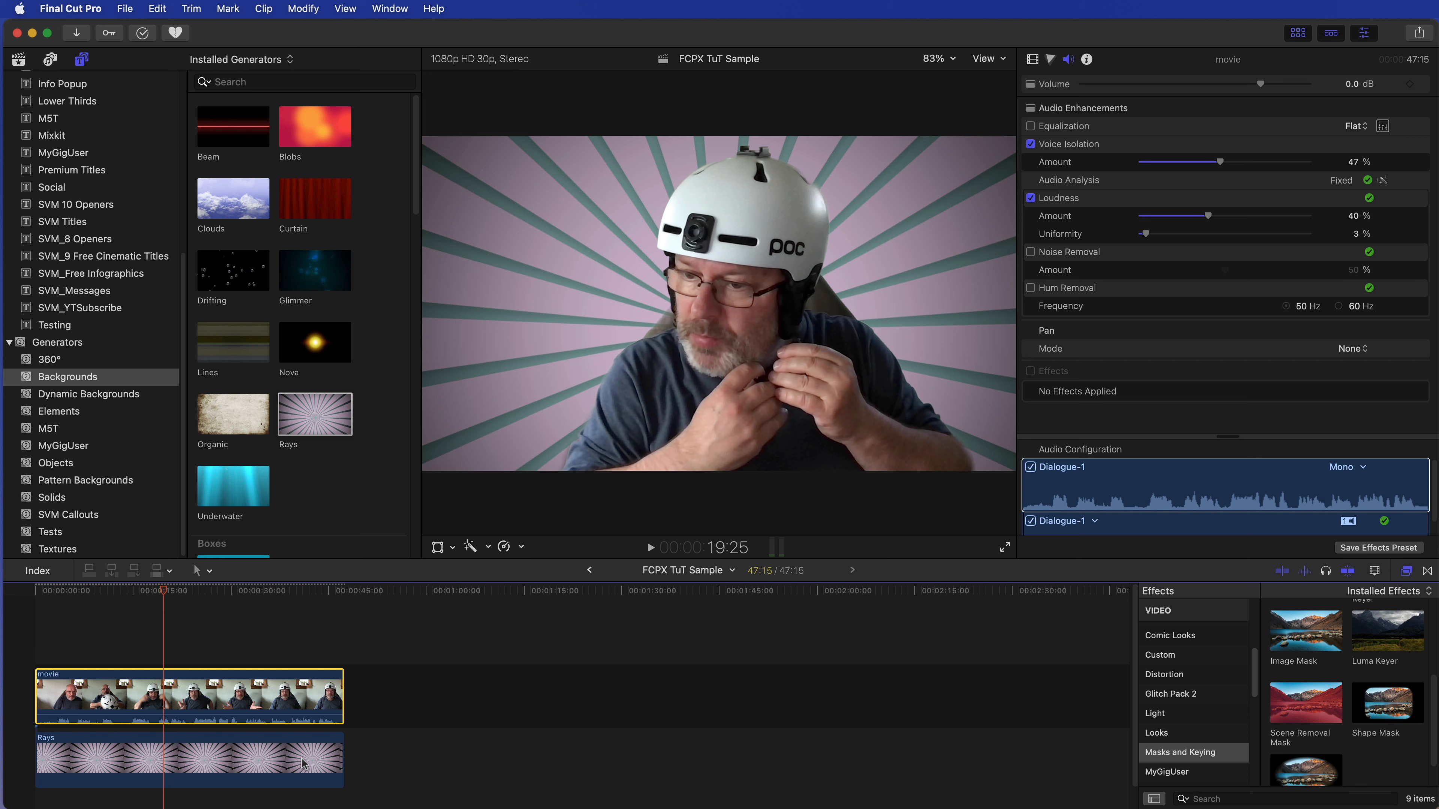
Step: Add the Basic Title above the movie clip, starting at about 6 seconds on the timeline
scroll(89, 242, "up", 5)
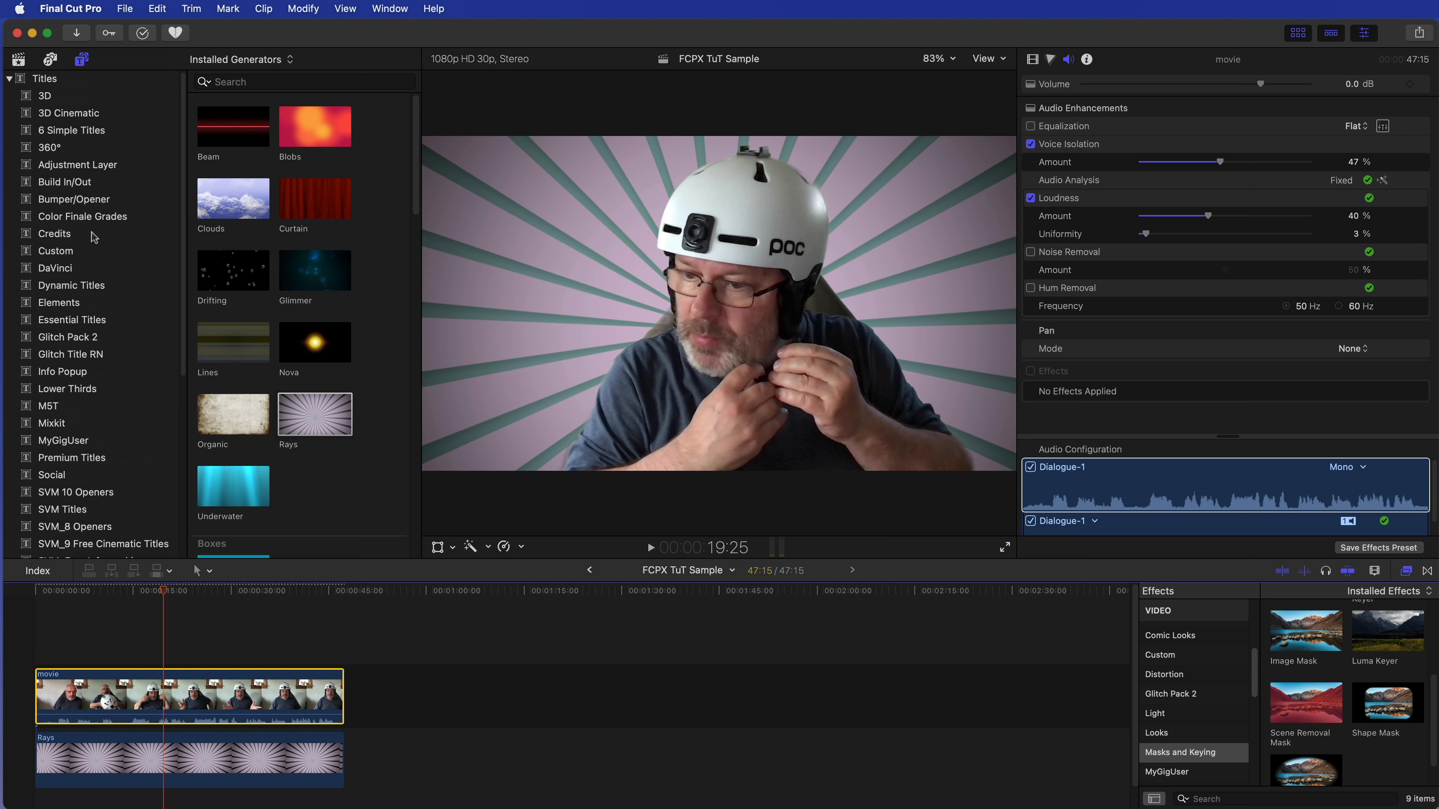
left_click(46, 78)
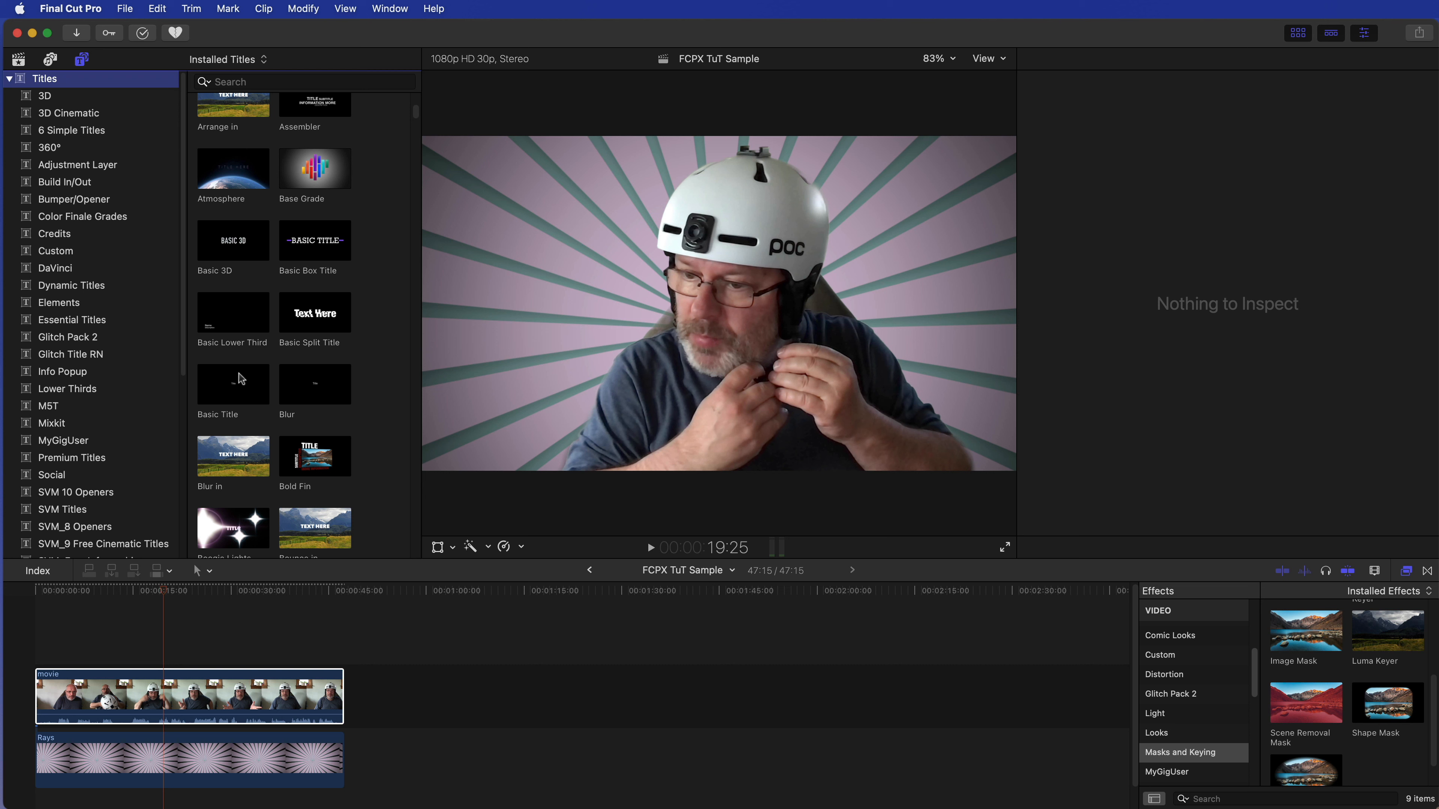
left_click(235, 385)
left_click_drag(235, 384, 104, 600)
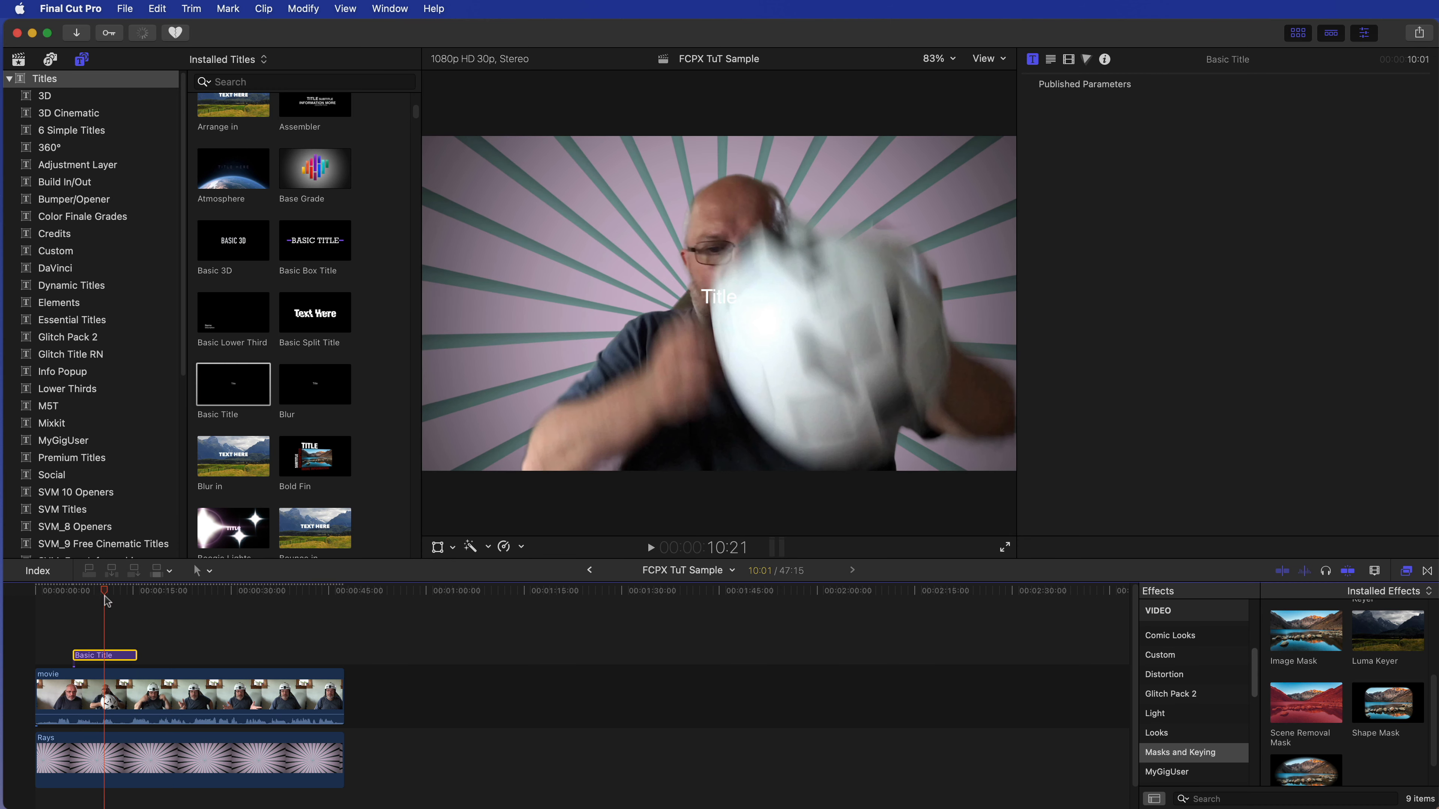
Step: Replace the title's placeholder text with "WEAR THE HELMET!"
left_click(1053, 61)
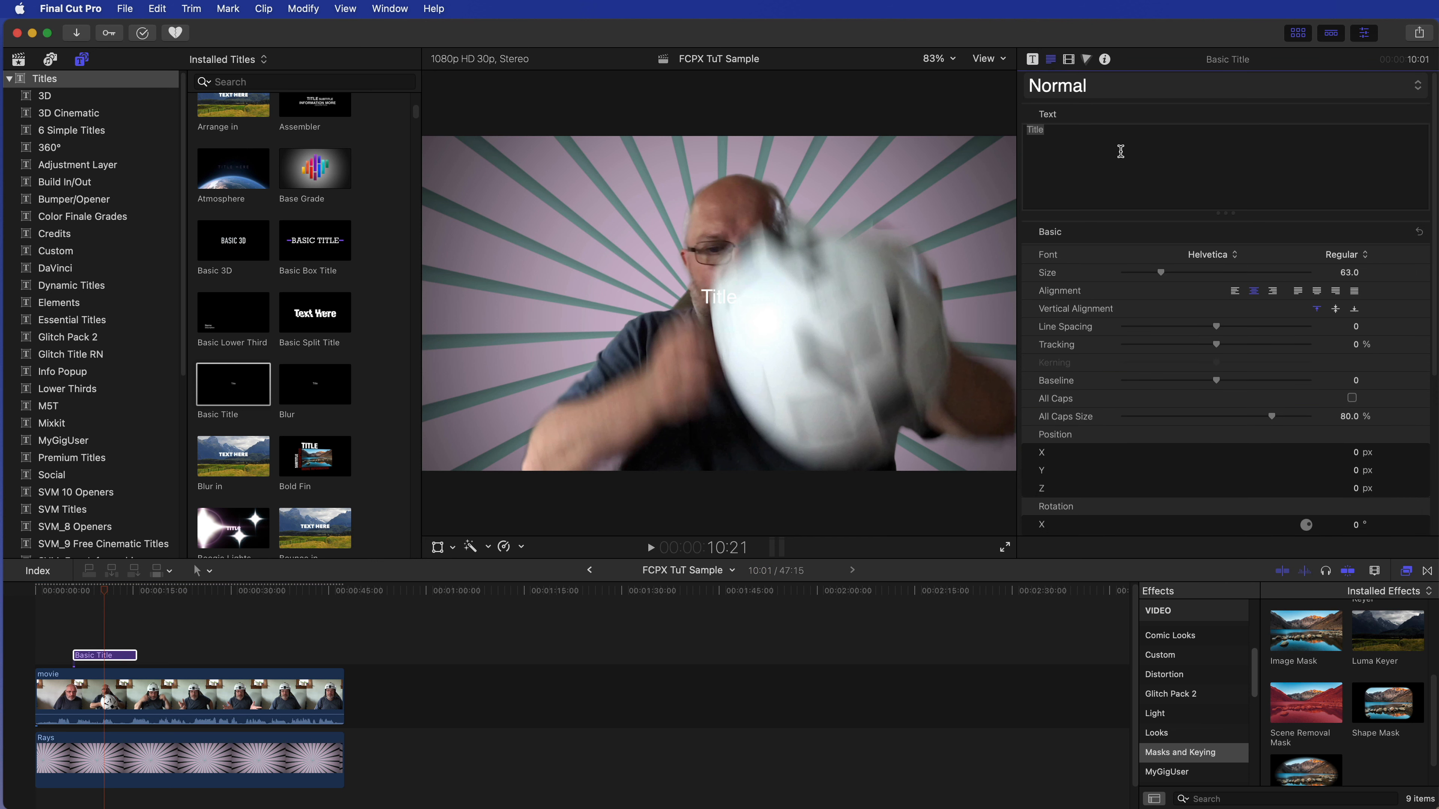
left_click(1023, 126)
double_click(1023, 127)
type("WEAR ")
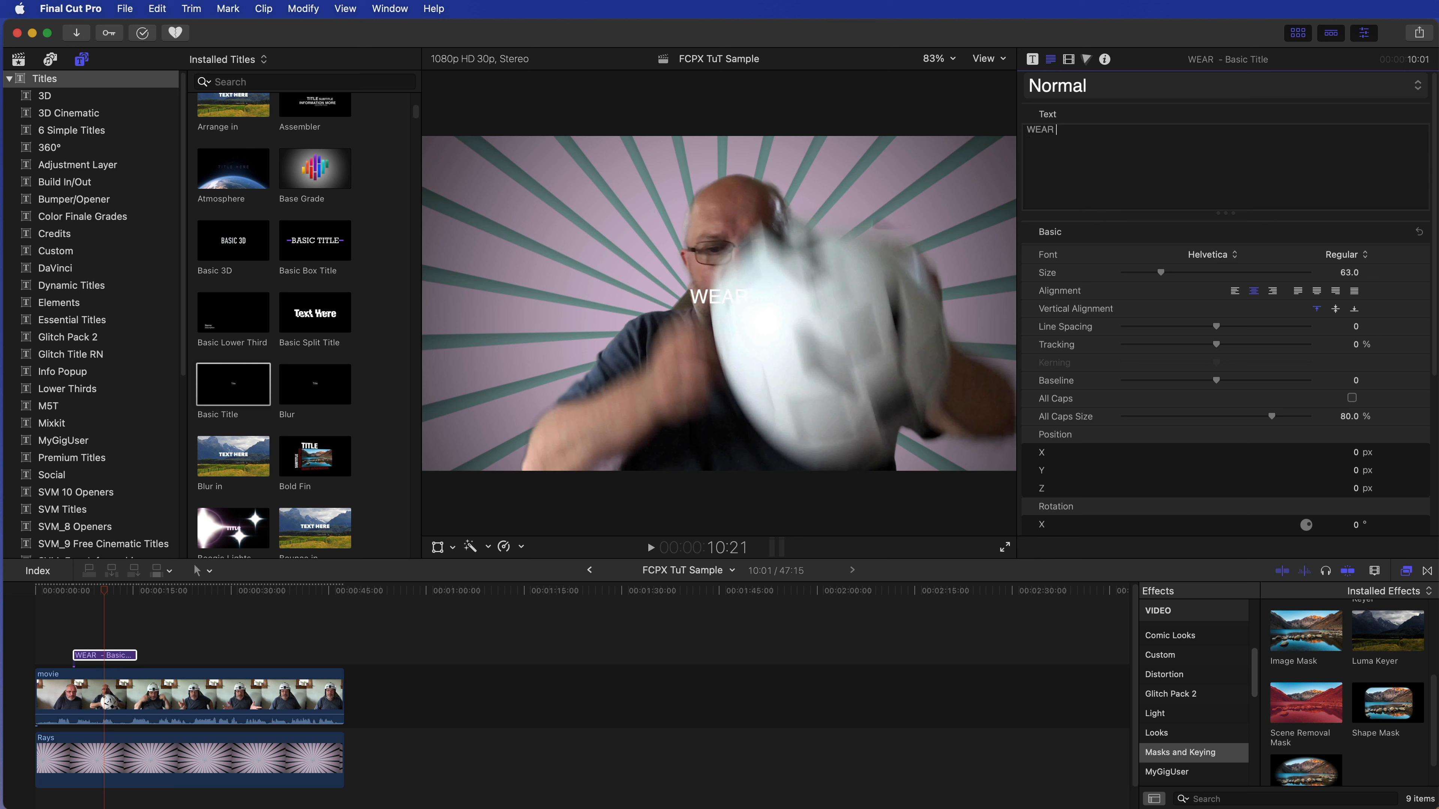
type("THE HE")
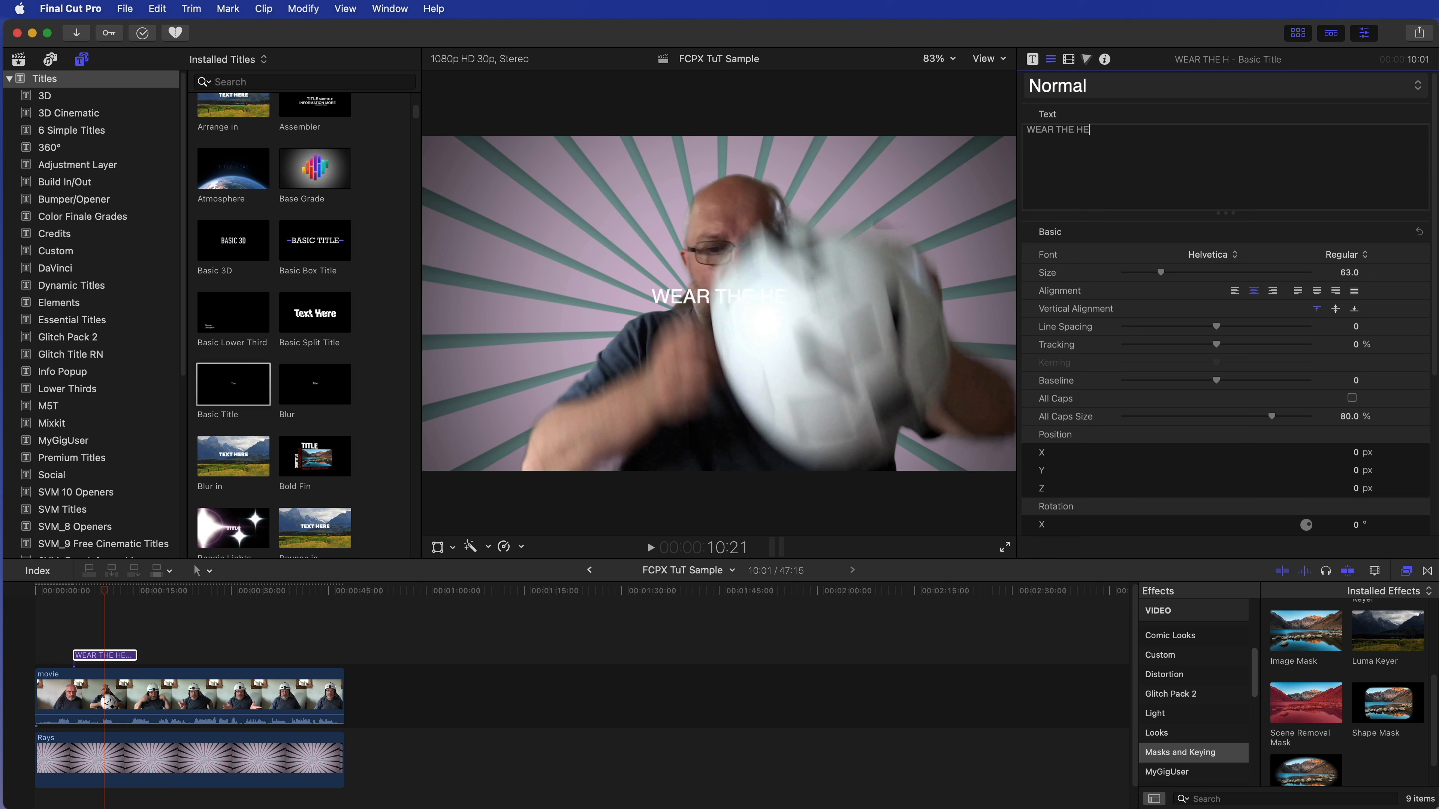
type("LMET")
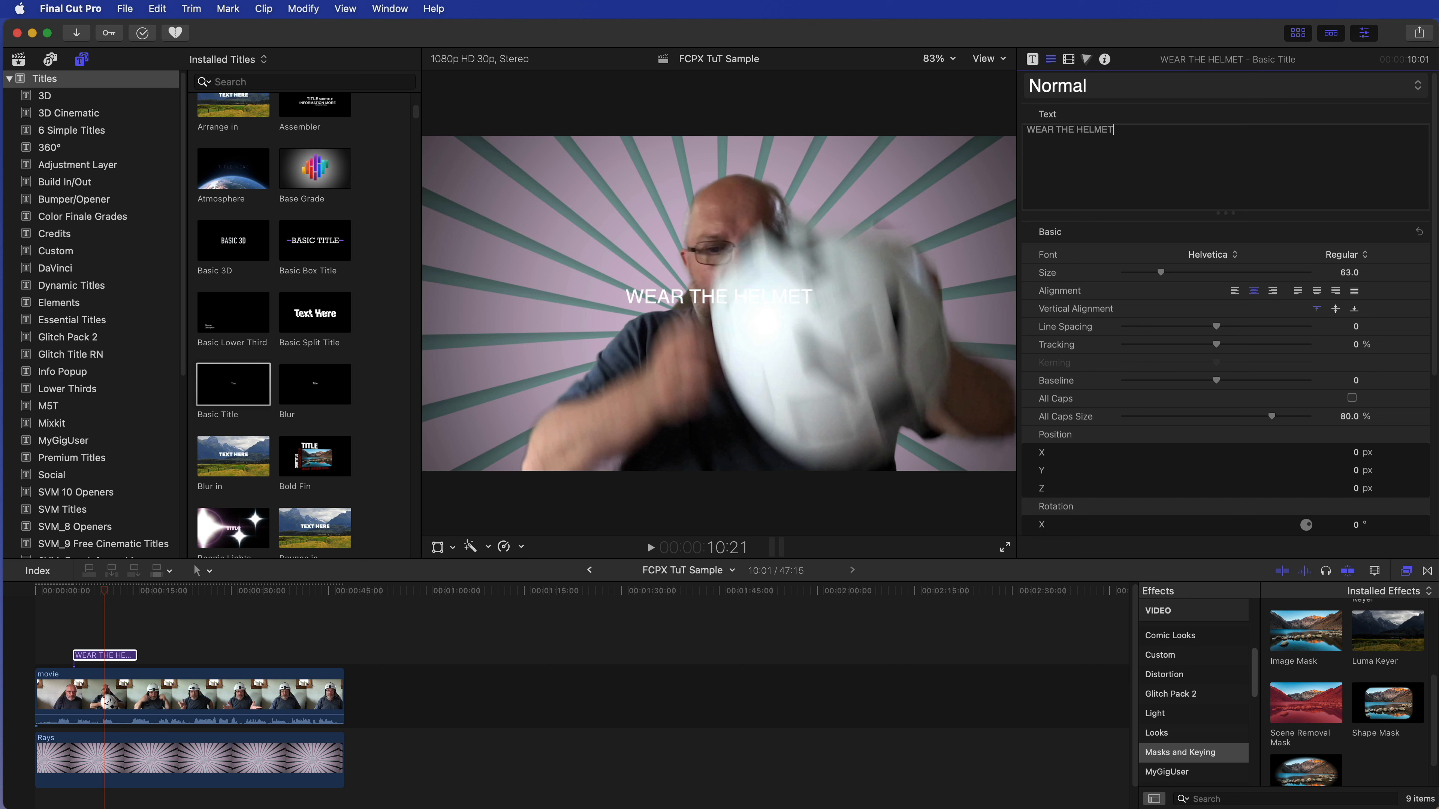
type("!")
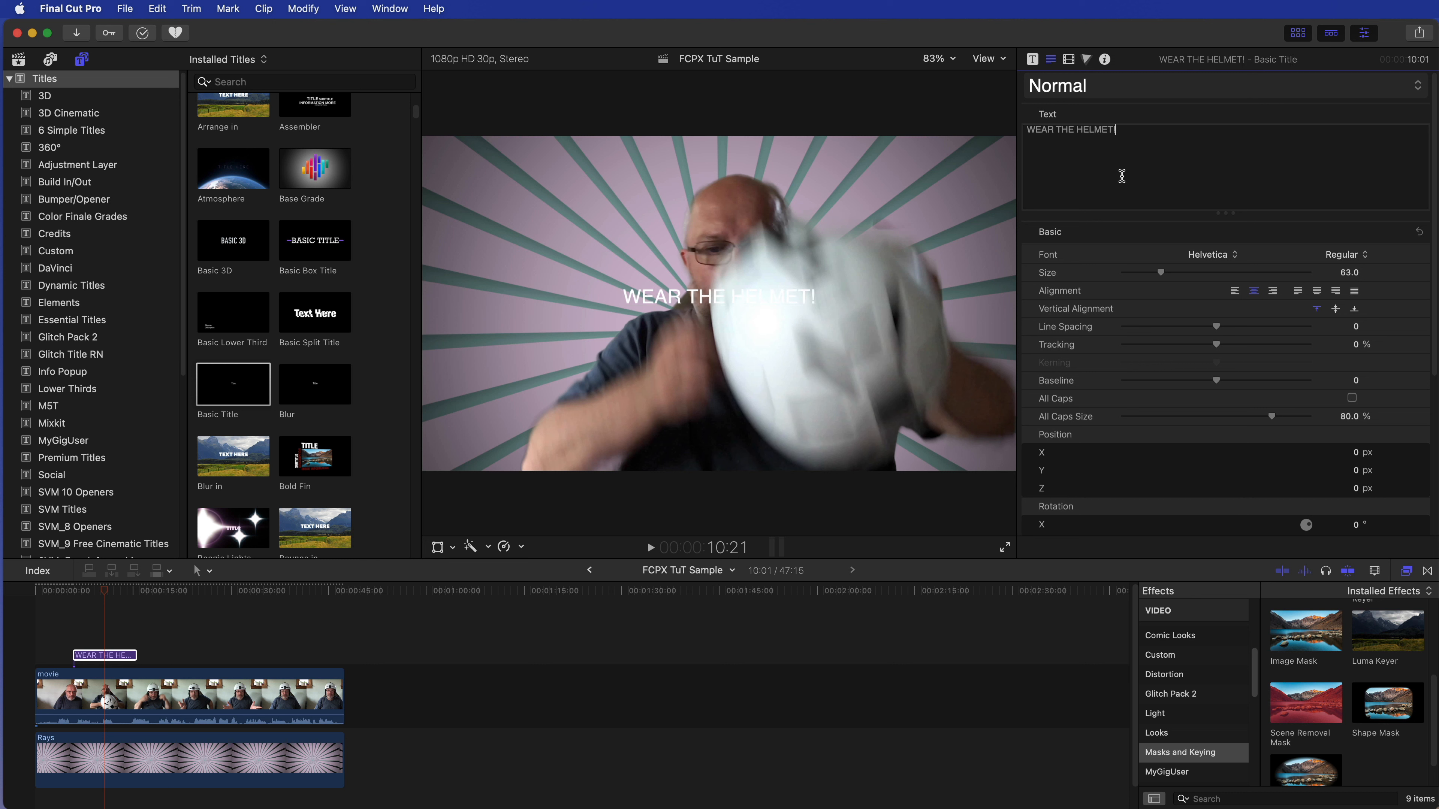
Step: Move the title to start at about 17 seconds and set its font to Helvetica Neue, Condensed Black
left_click_drag(126, 592, 177, 594)
left_click_drag(117, 656, 192, 657)
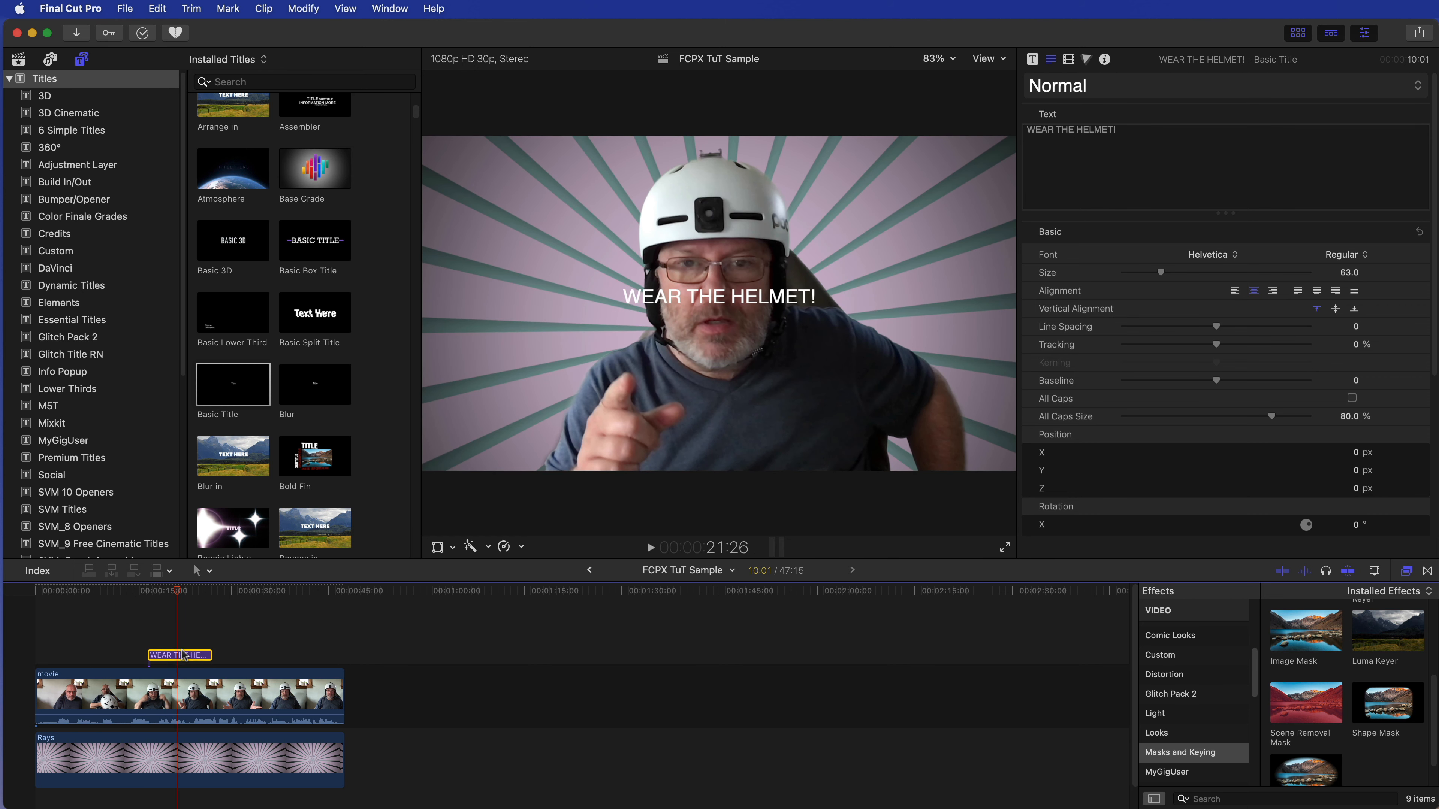
left_click(1219, 259)
left_click(1221, 279)
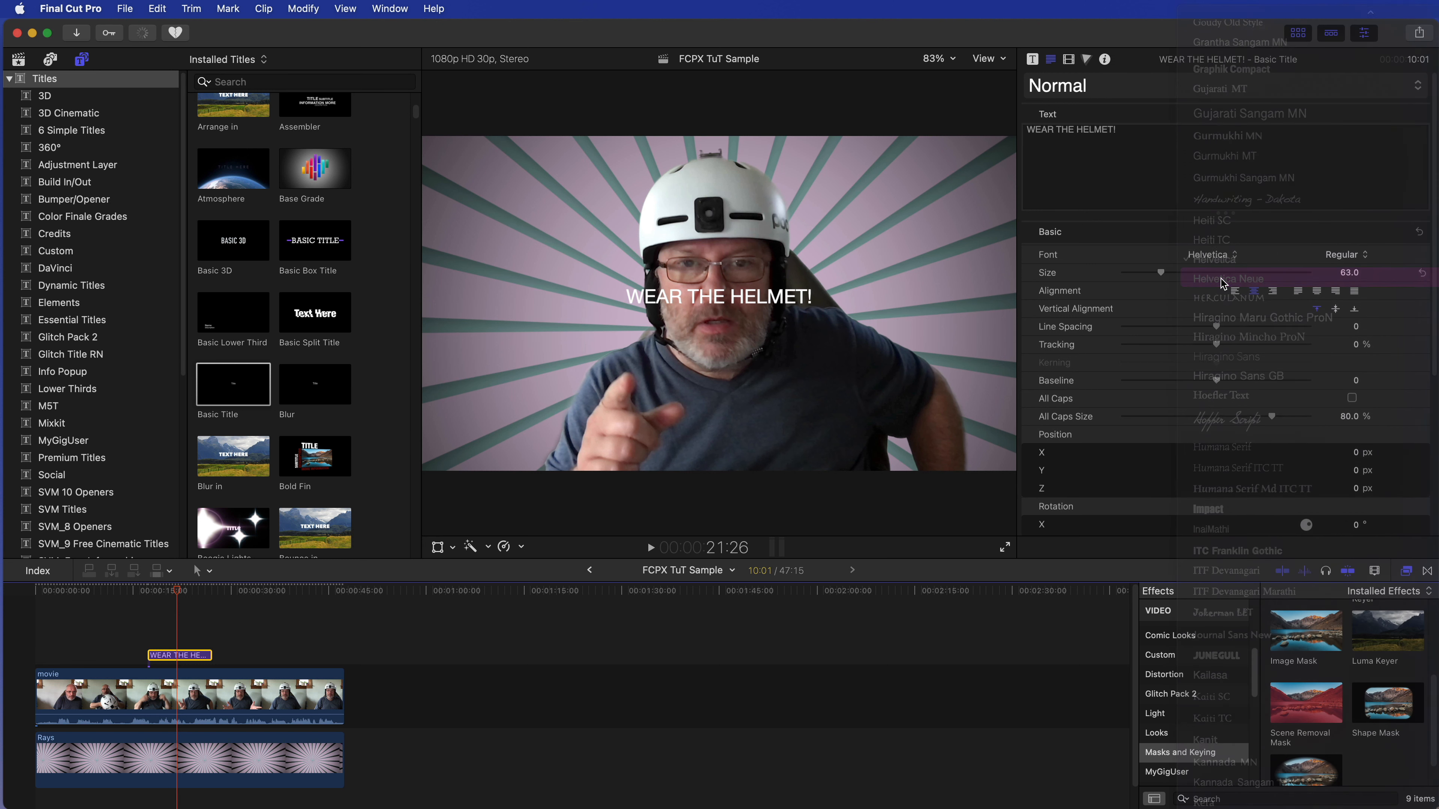
left_click(1359, 257)
left_click(1368, 495)
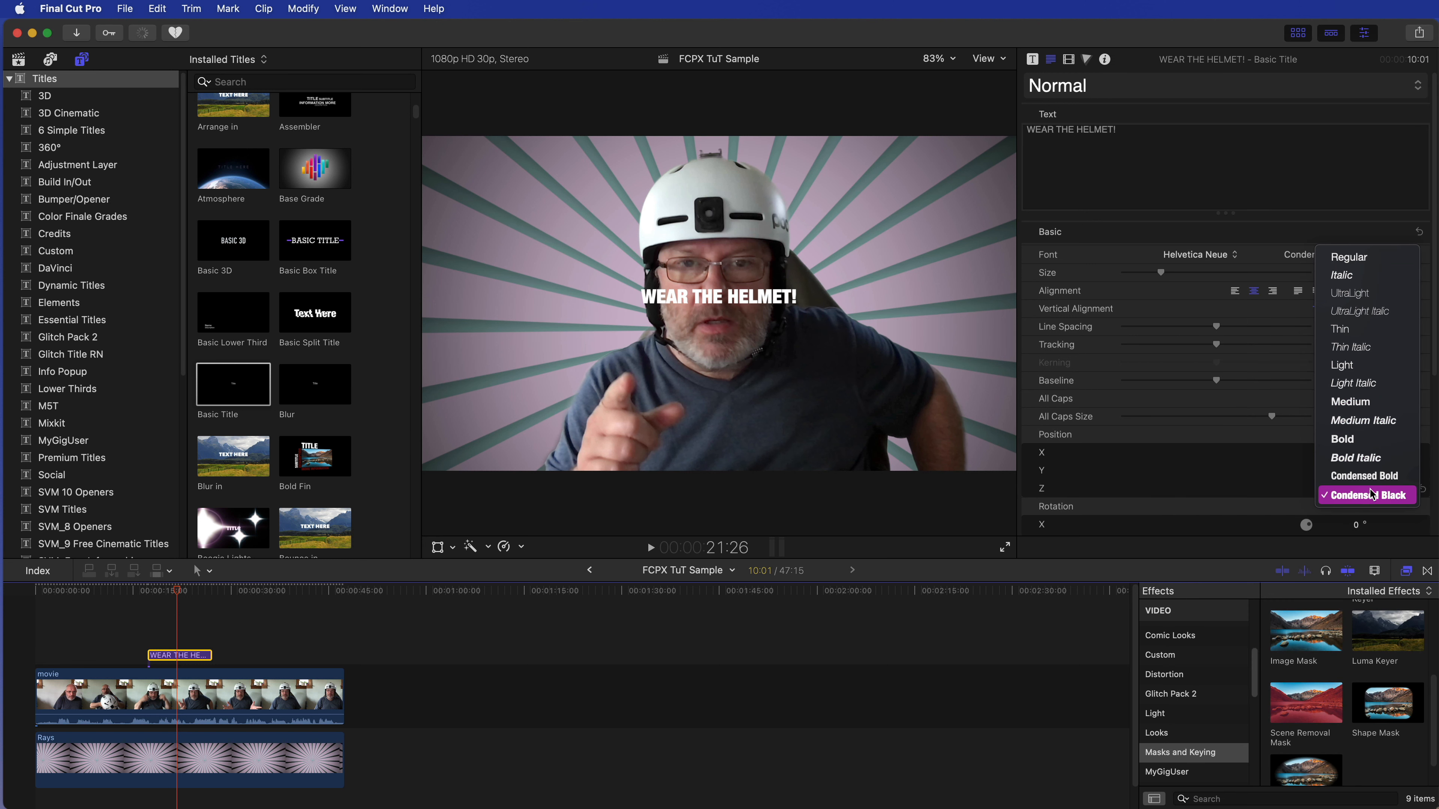
Step: Enlarge the title's text size to 236.1 and set its Y scale to 200%
left_click_drag(1349, 275, 1348, 205)
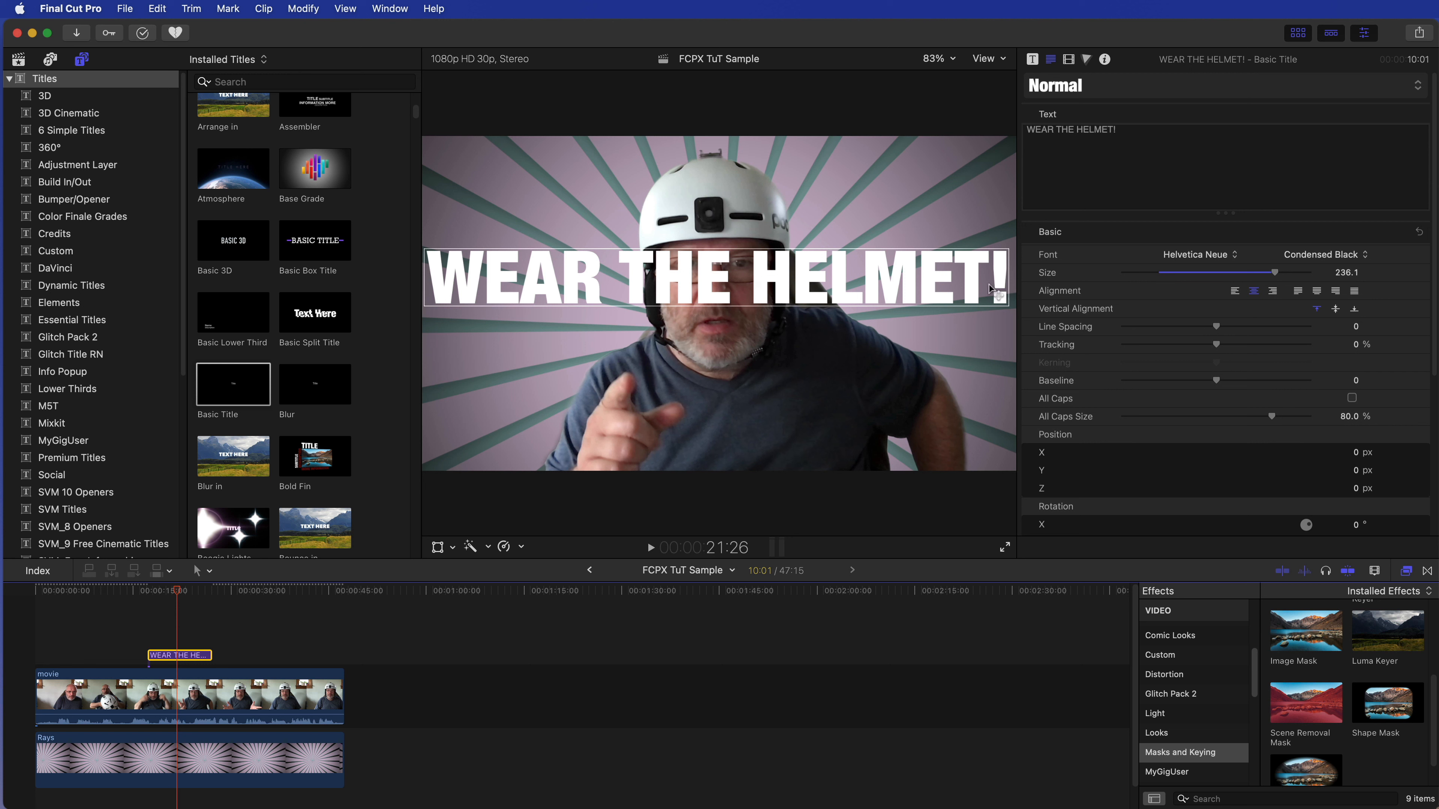
scroll(1181, 355, "down", 3)
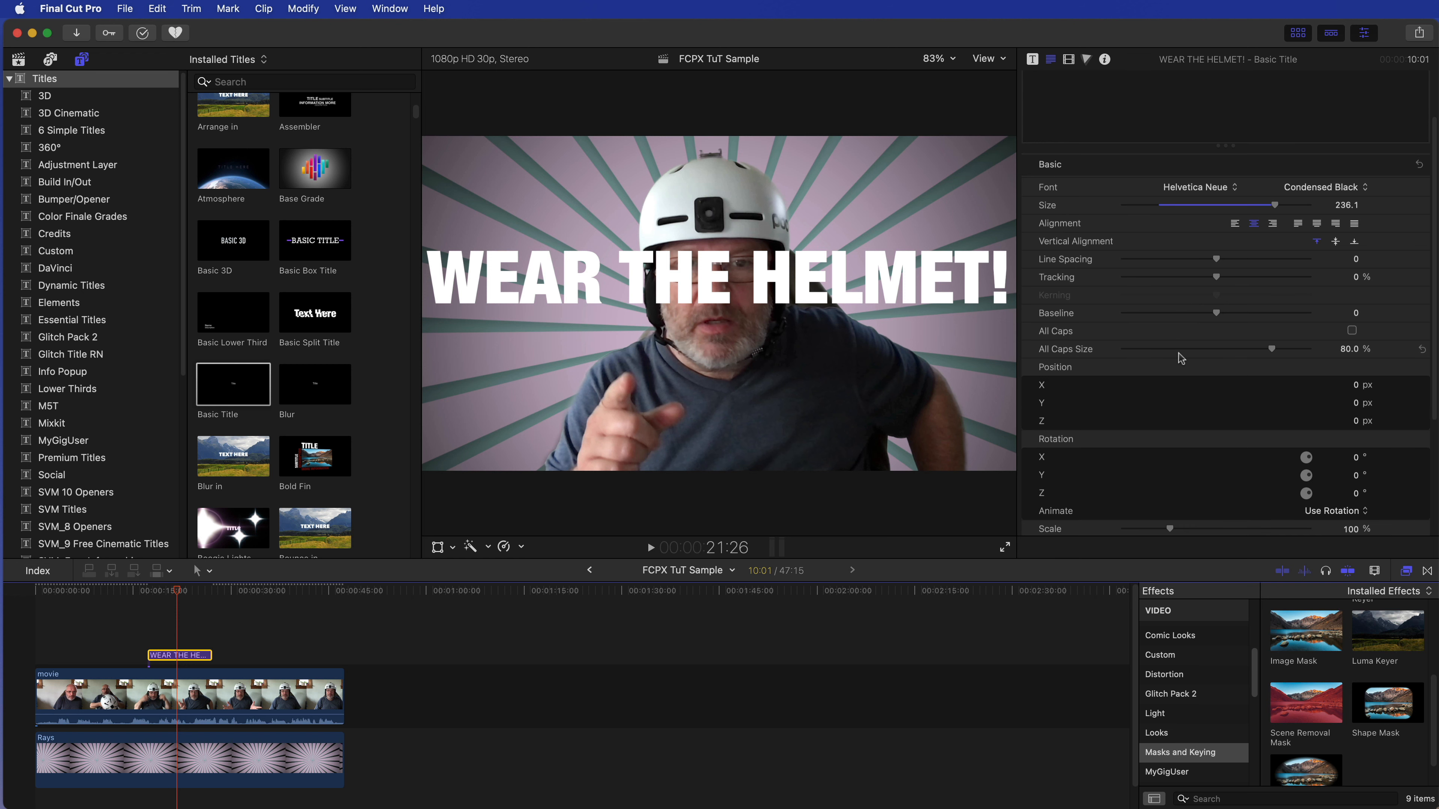
scroll(1182, 358, "down", 3)
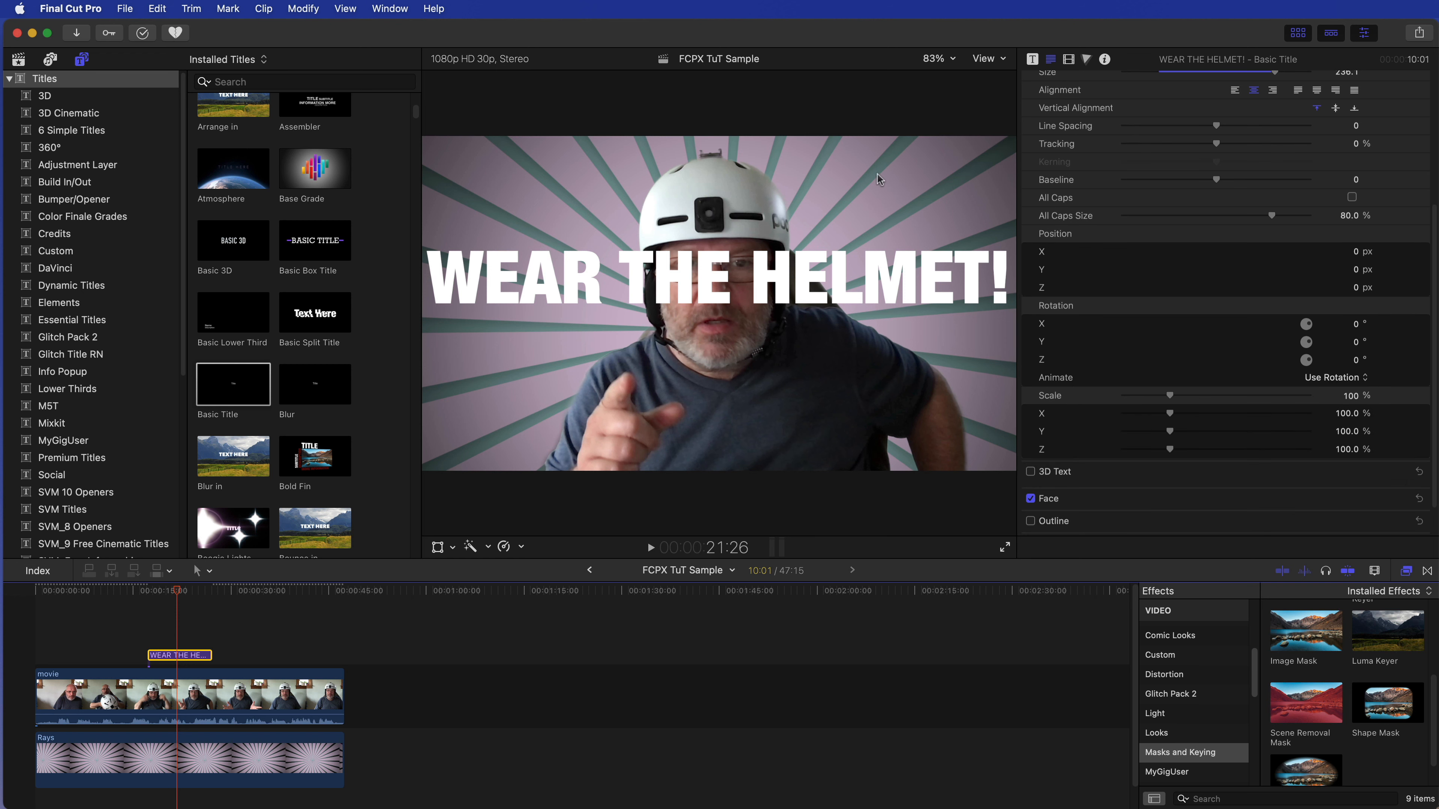
left_click(1347, 437)
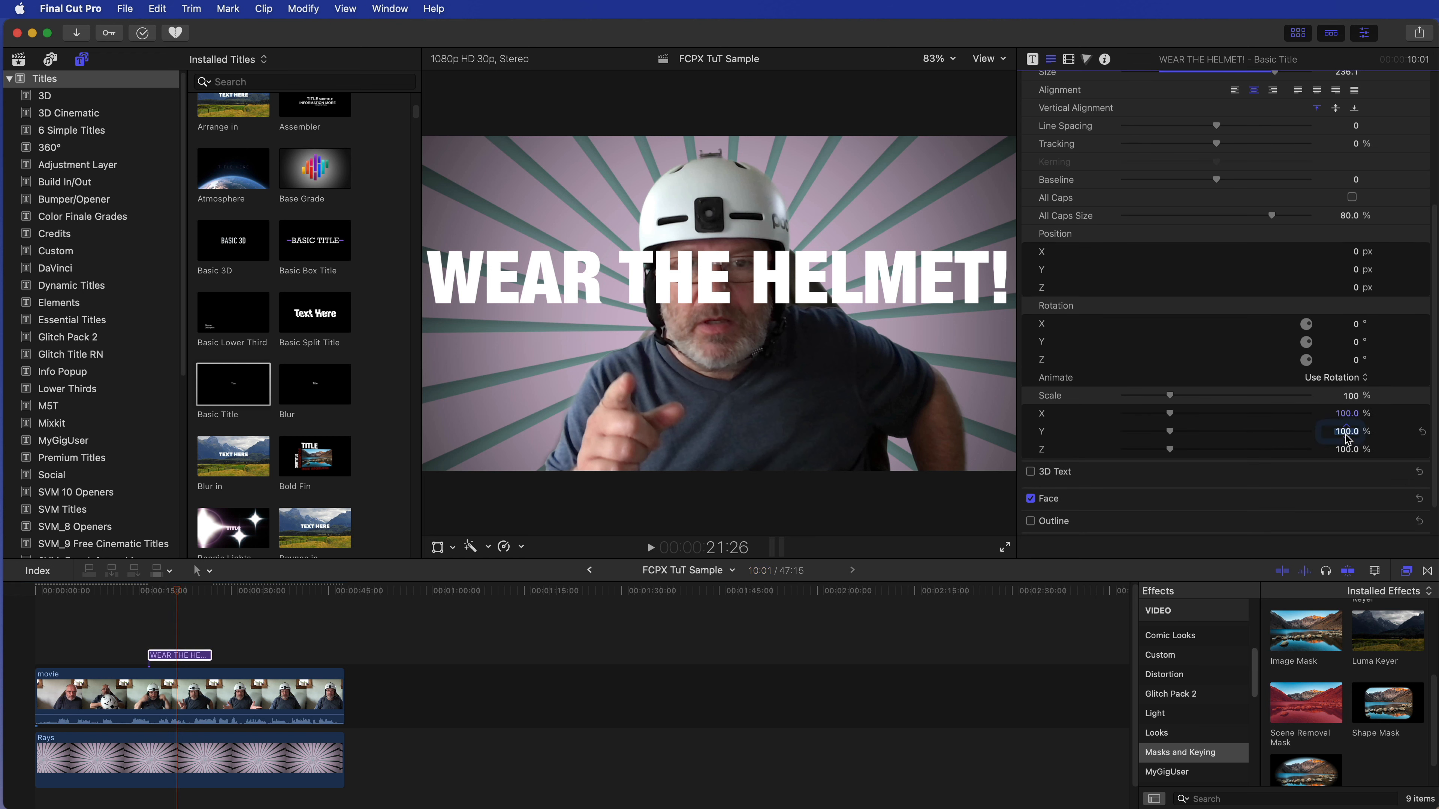
type("200")
key("Return")
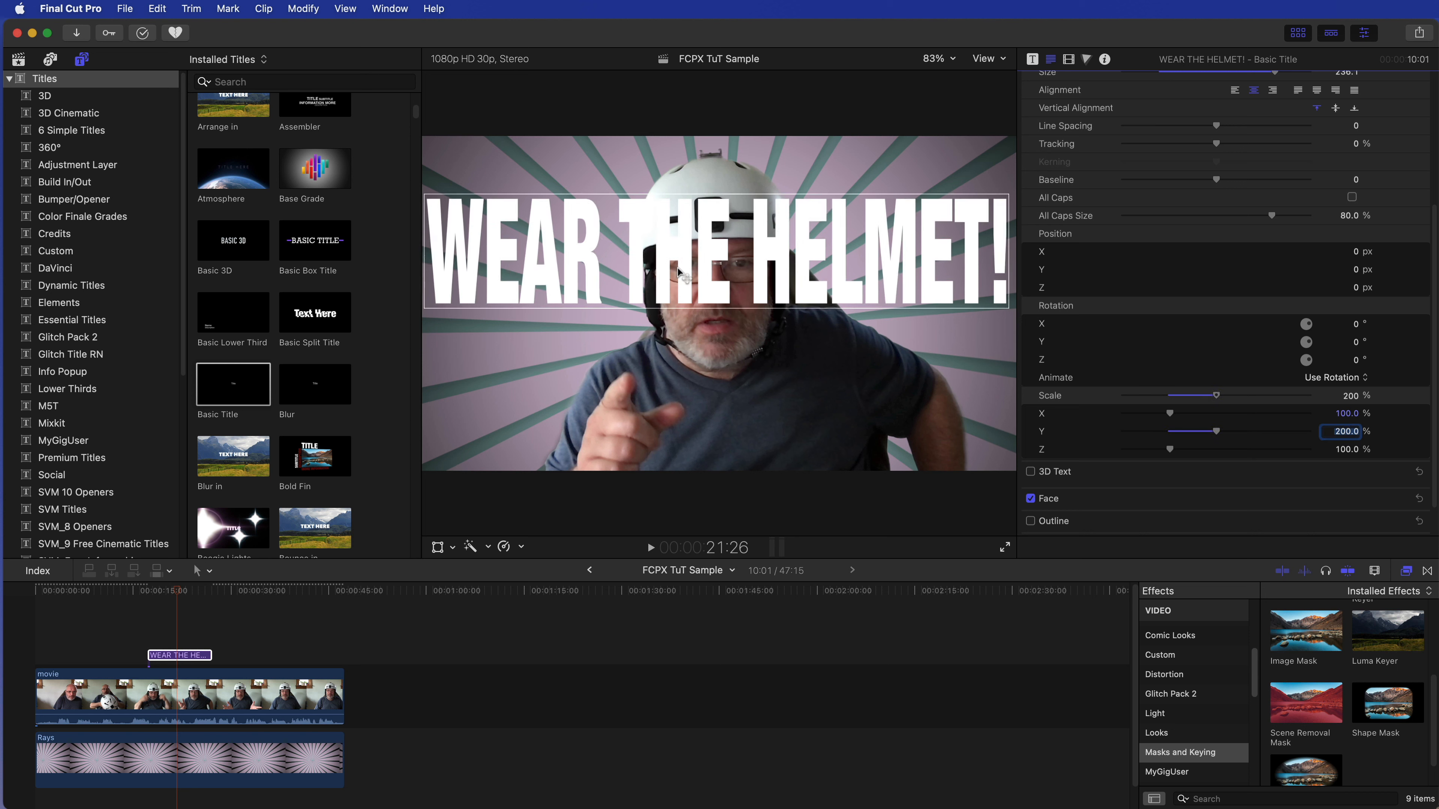
left_click(767, 265)
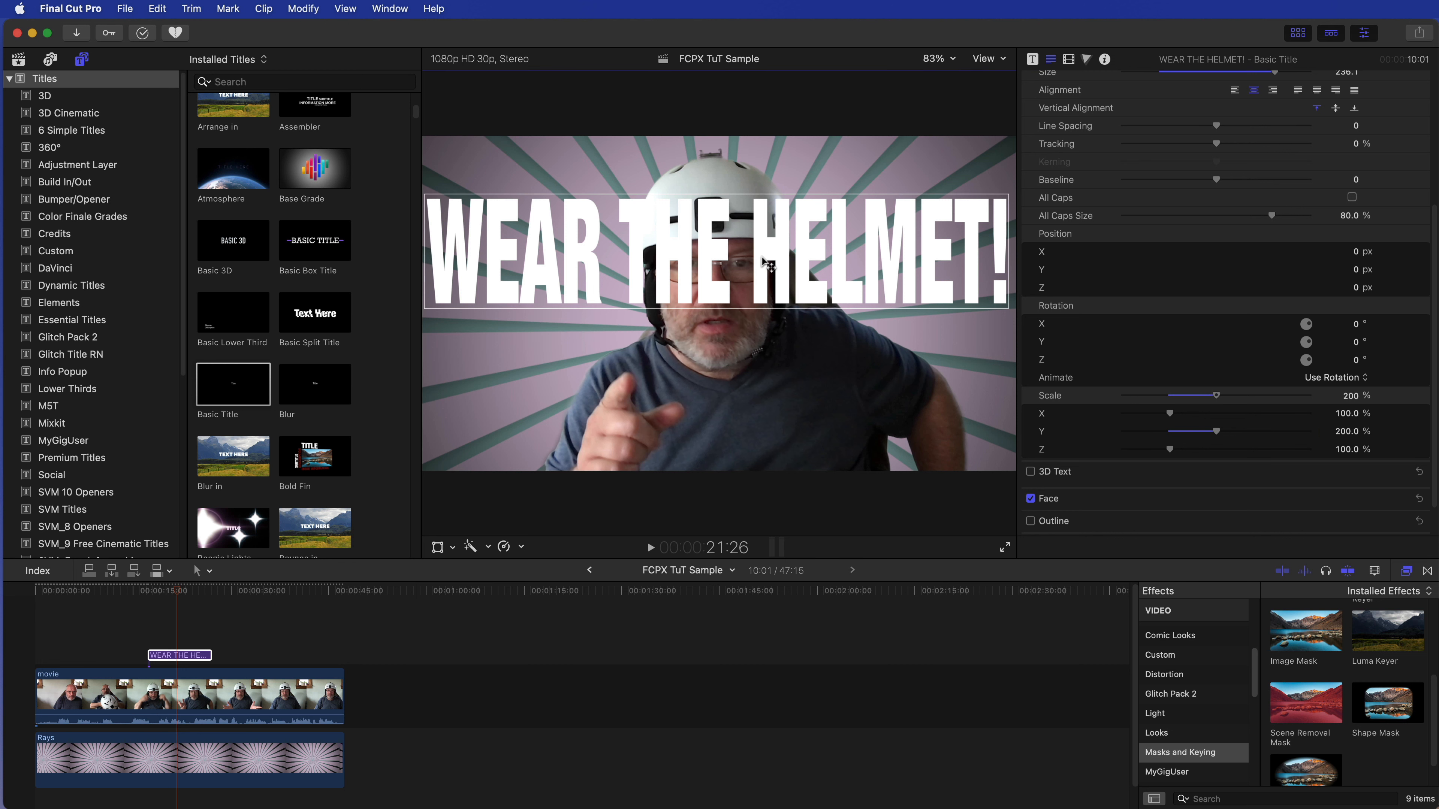
Step: Move the title earlier on the timeline to start at about 8:18
scroll(1173, 187, "up", 5)
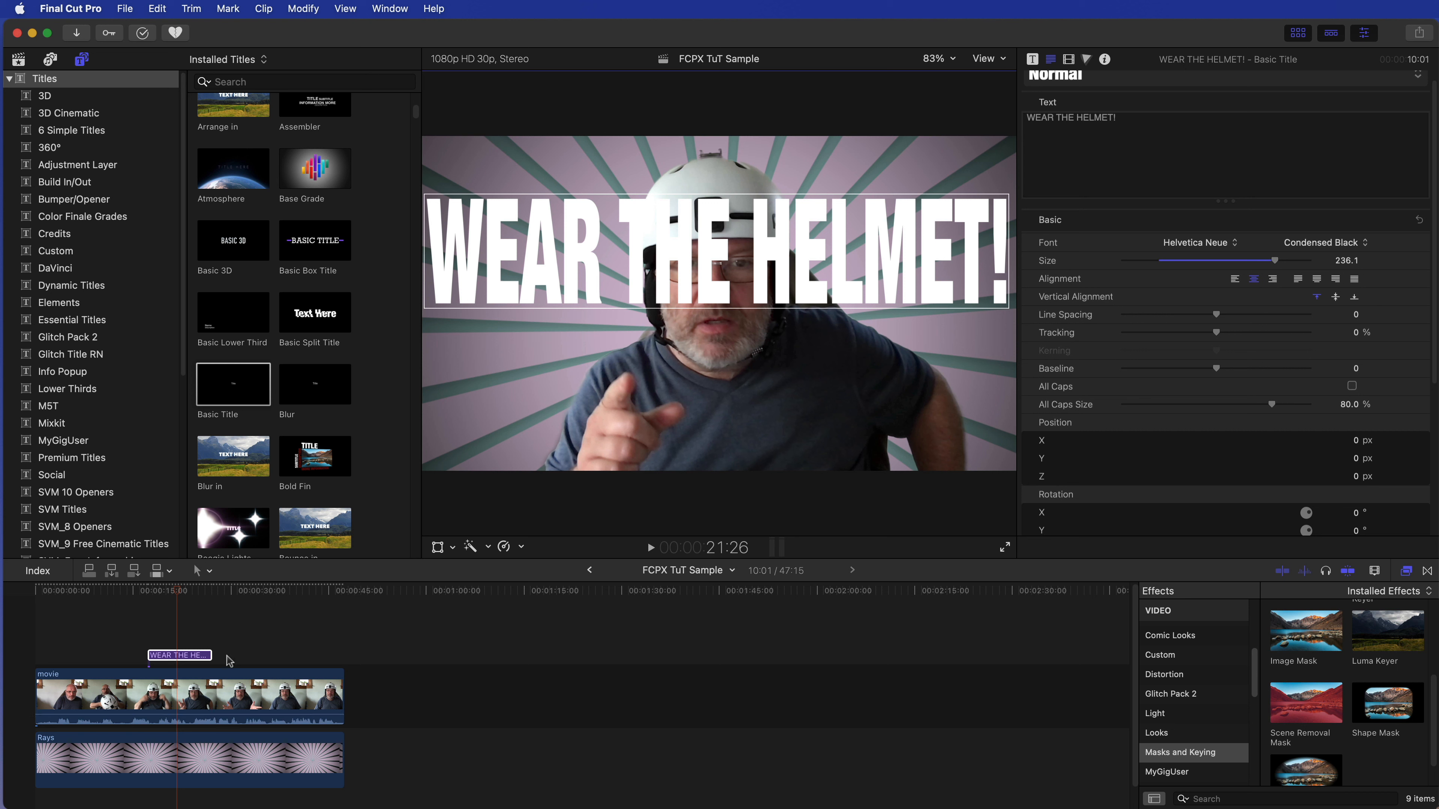
left_click_drag(193, 658, 136, 657)
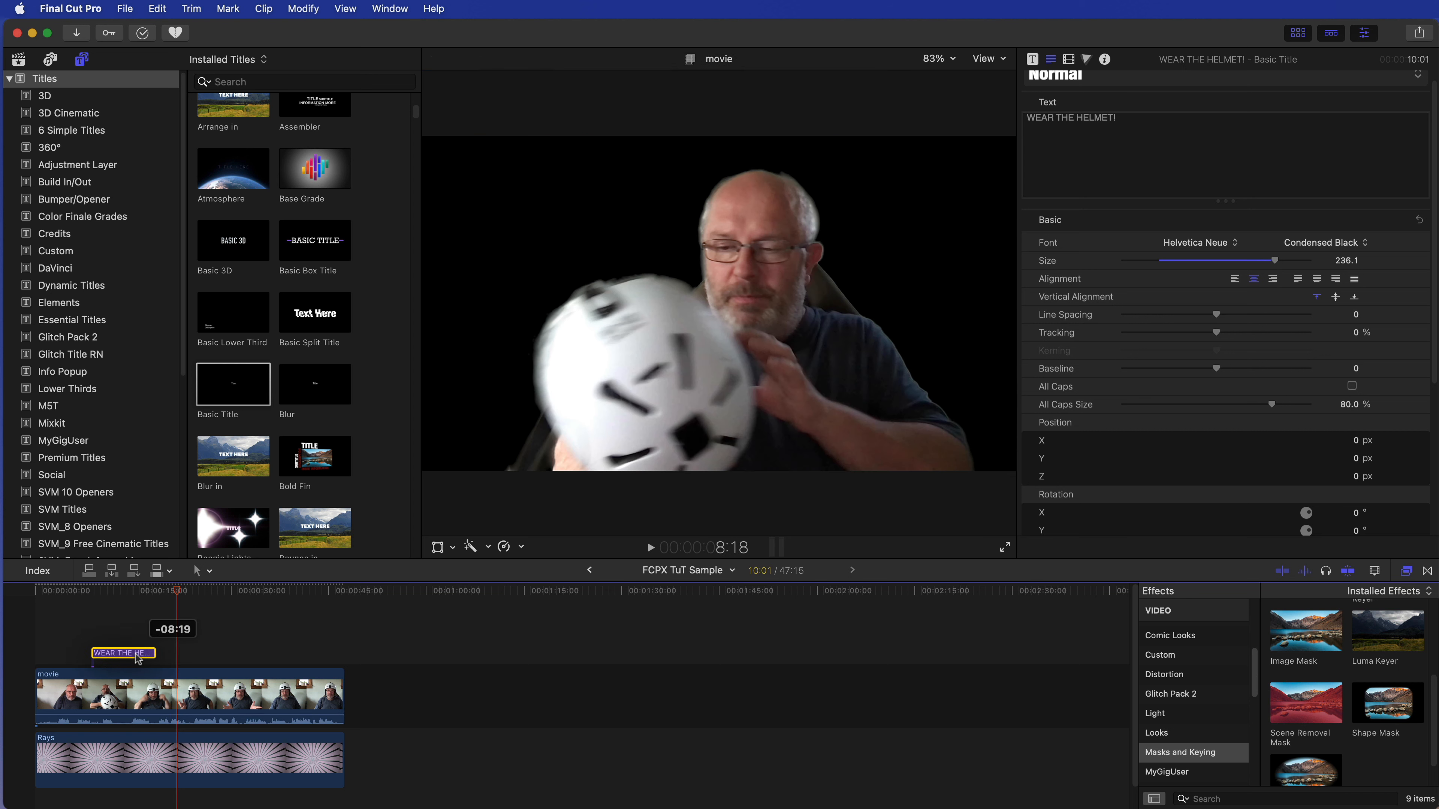
left_click_drag(88, 594, 114, 601)
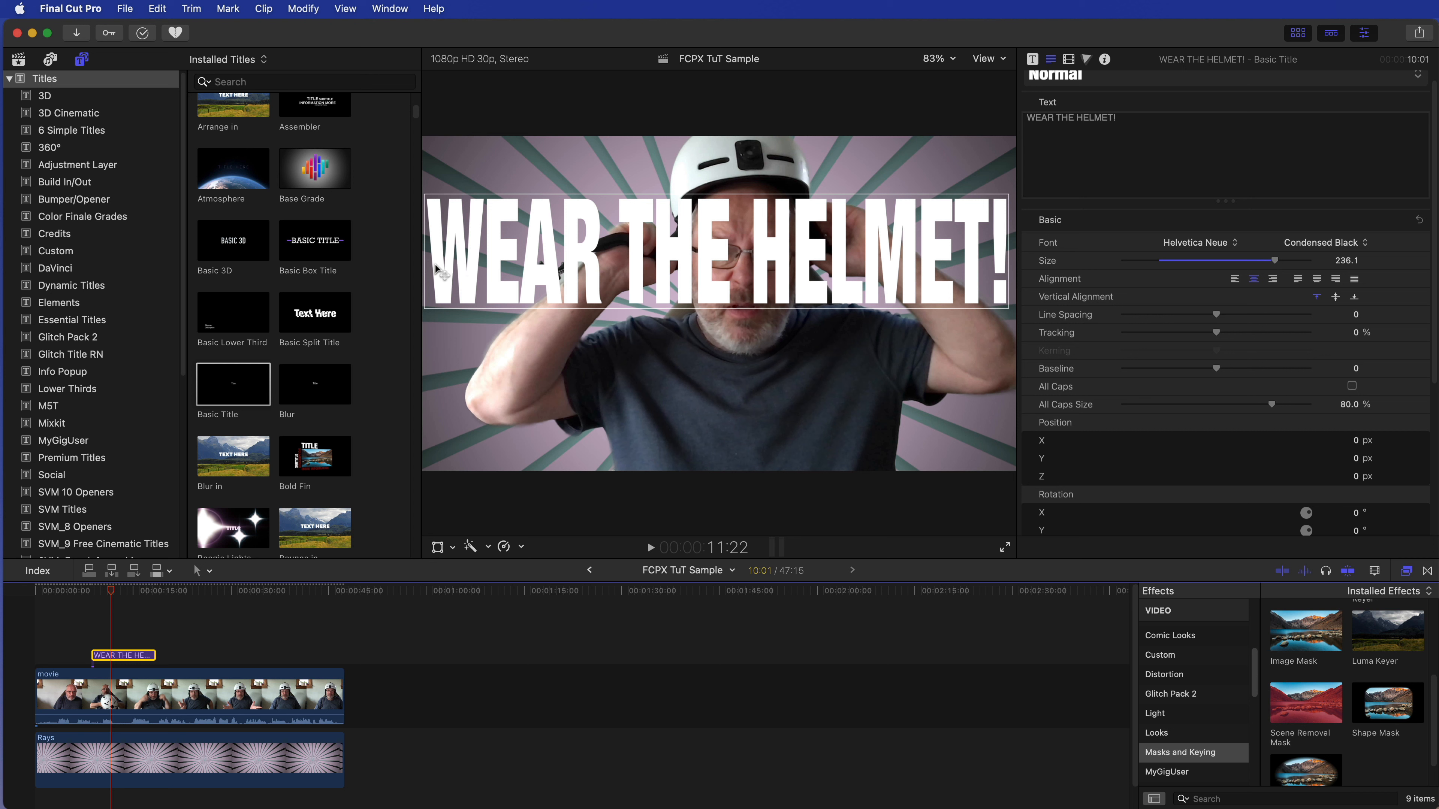
Step: Try to keyframe the title's horizontal position at X 1903.6 px, off-screen, at 11:22
left_click(1069, 62)
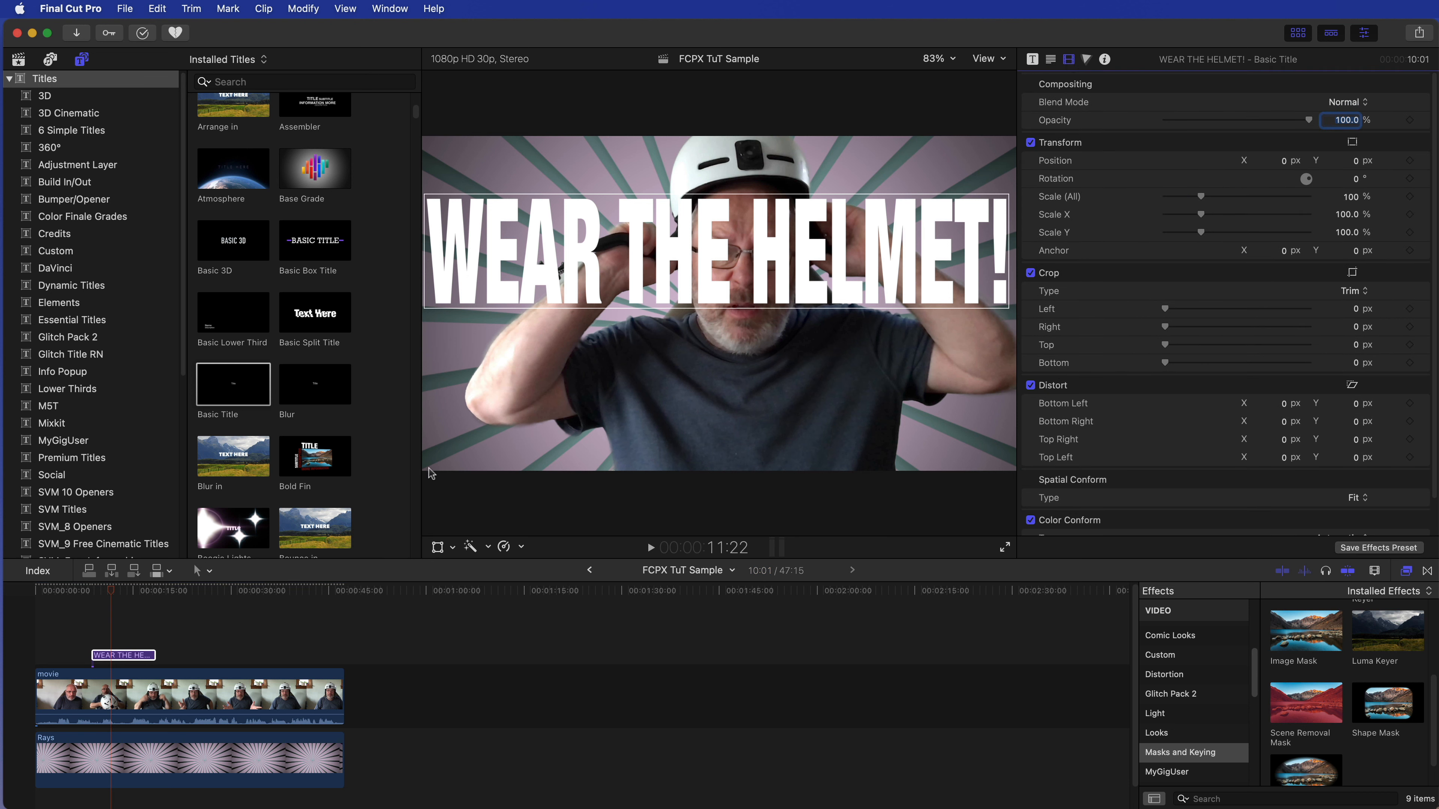
left_click(144, 656)
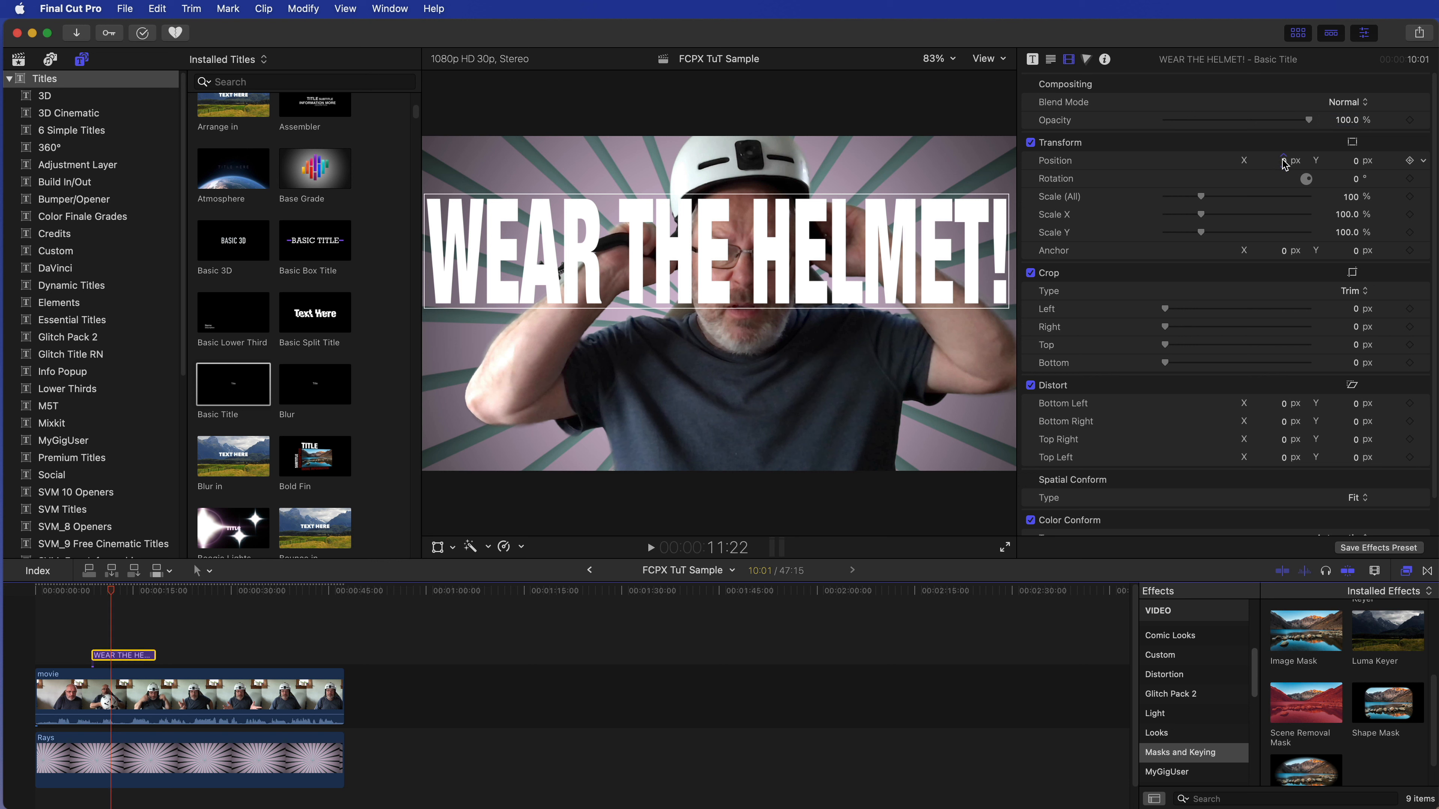
mouse_move(1285, 165)
left_mouse_down()
mouse_move(1265, 165)
mouse_move(1323, 162)
mouse_move(1285, 161)
left_mouse_up()
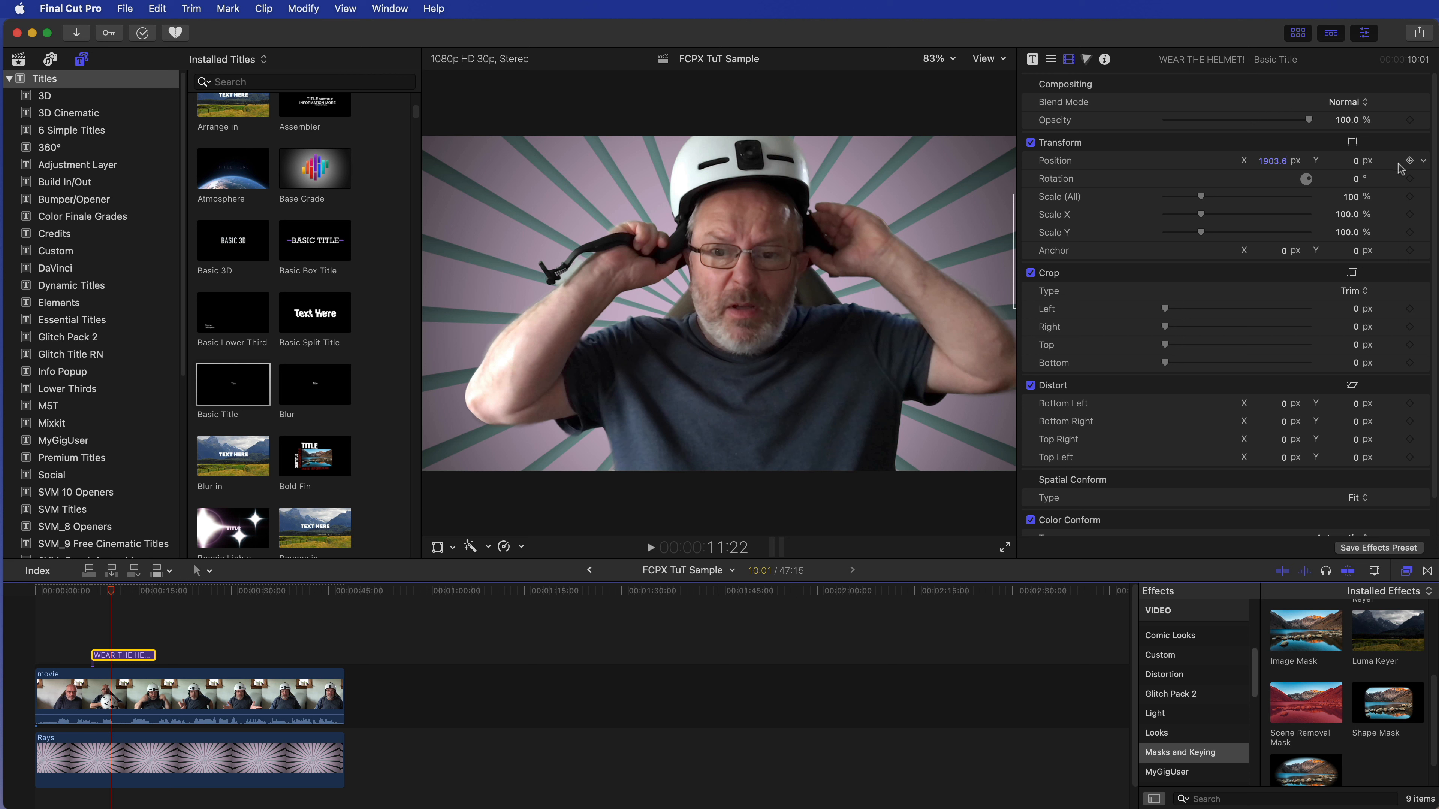
left_click(1409, 161)
Step: Reset the title's position, and keyframe X to 1898.0 px on its first frame and -1889.4 px on its last frame
left_click_drag(110, 592, 91, 594)
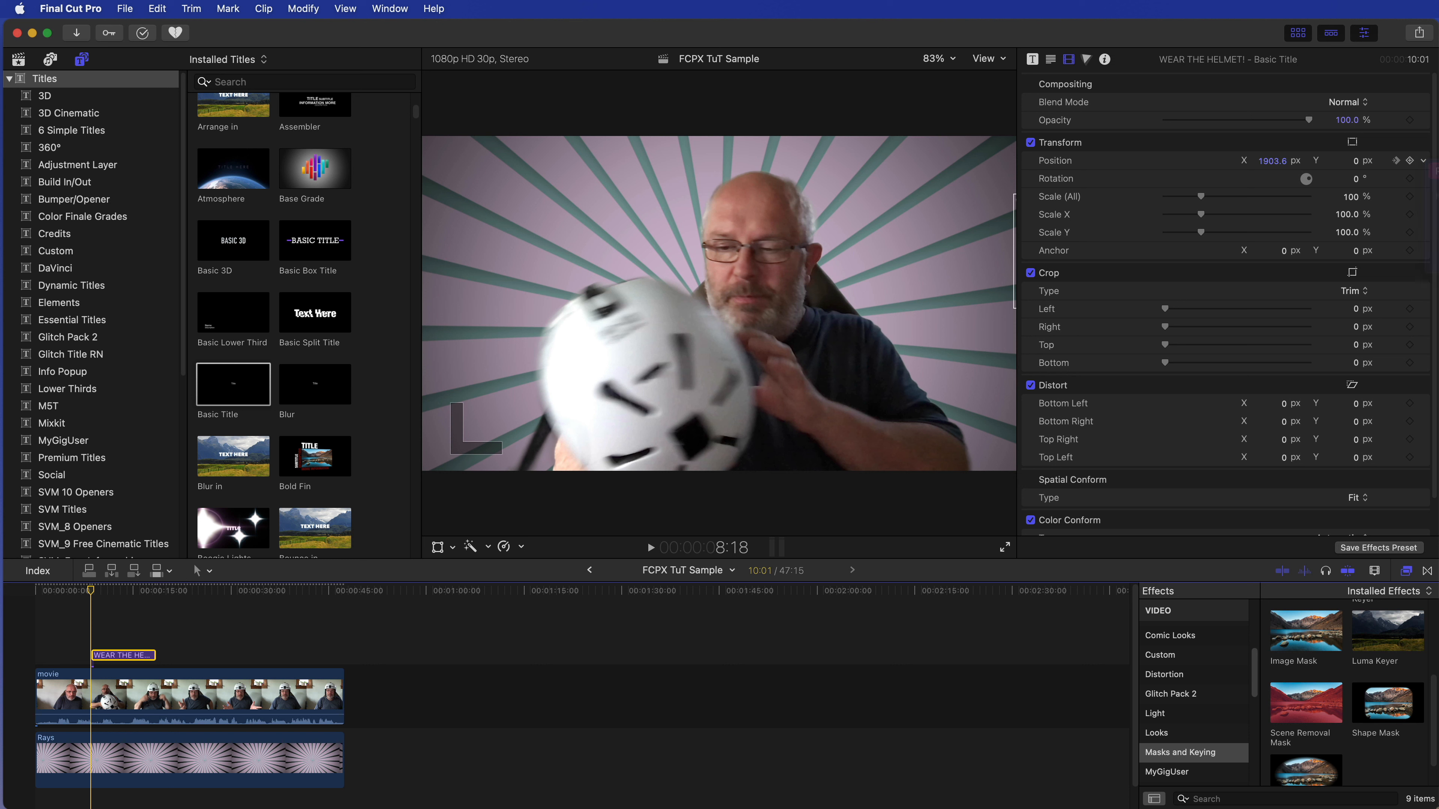
left_click(1423, 163)
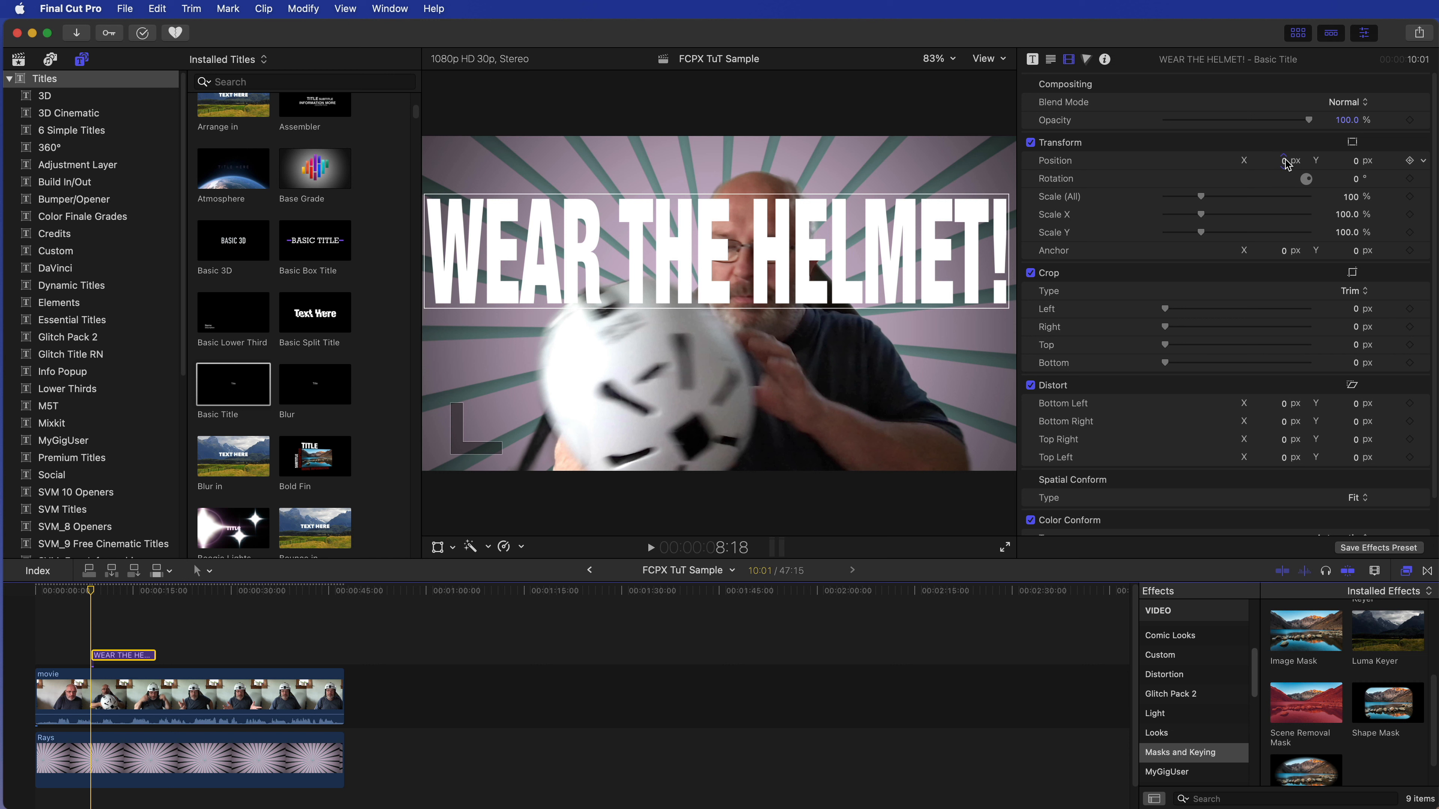
left_click_drag(1283, 161, 1351, 161)
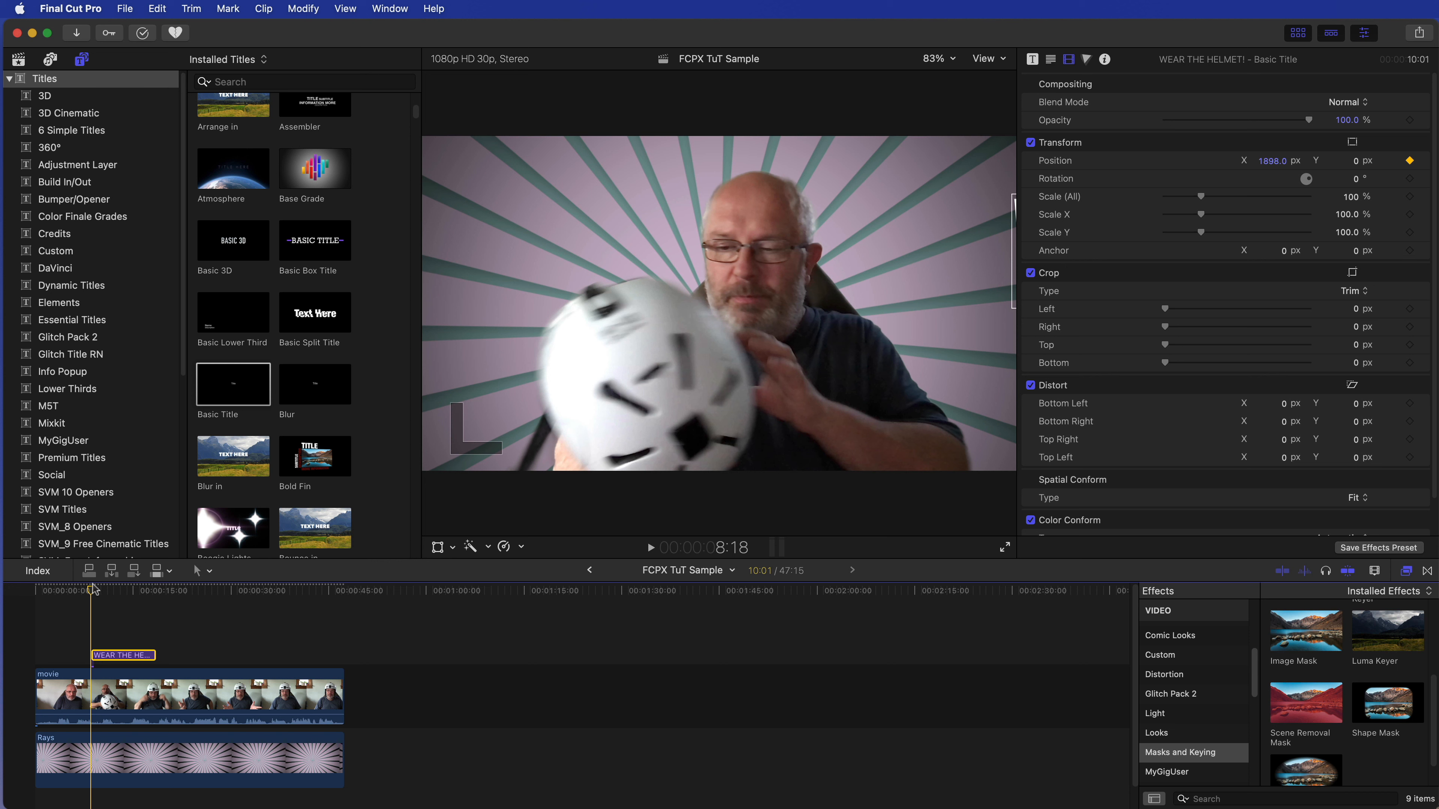
left_click_drag(93, 589, 158, 598)
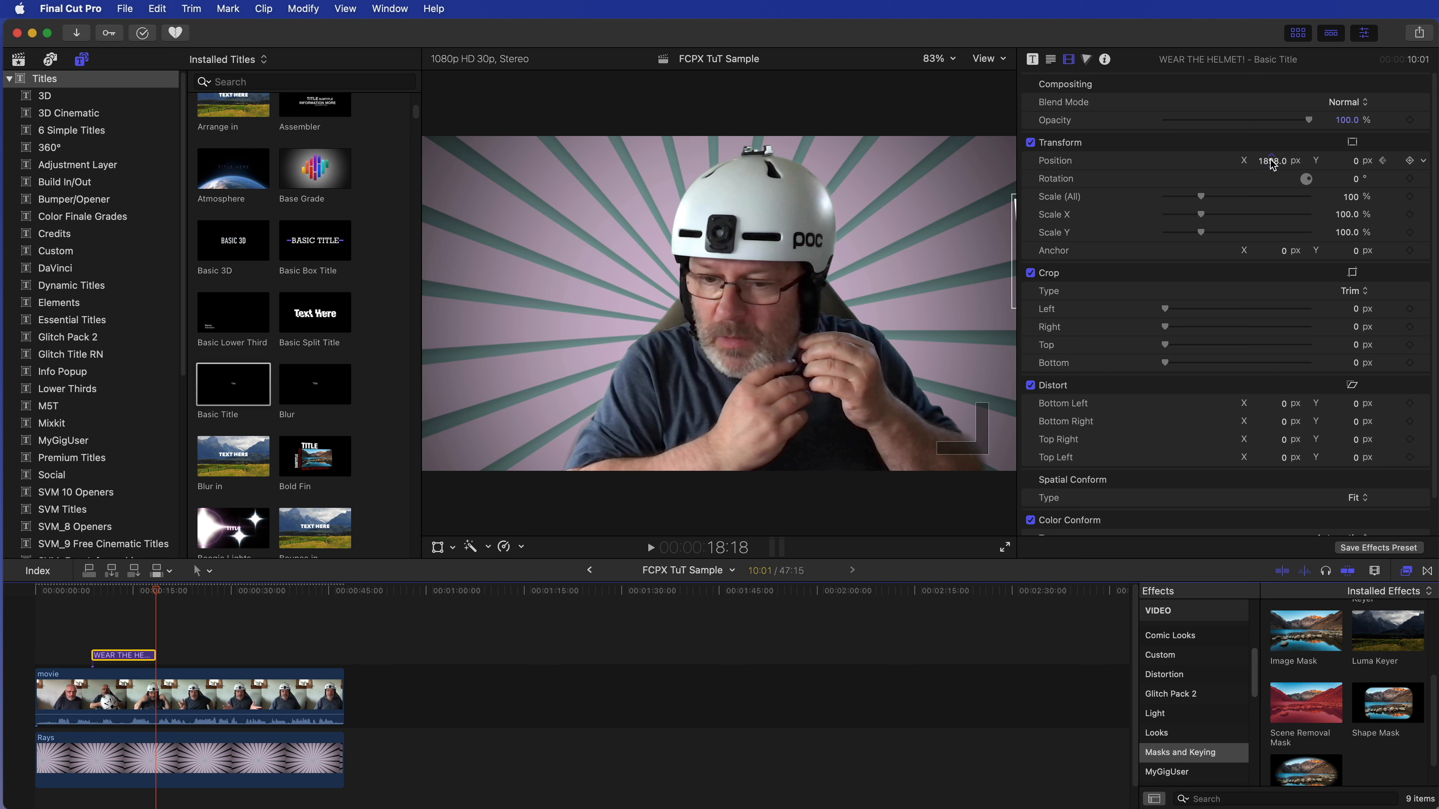
mouse_move(1273, 163)
left_mouse_down()
mouse_move(1239, 163)
mouse_move(1270, 160)
left_mouse_up()
left_click(1411, 161)
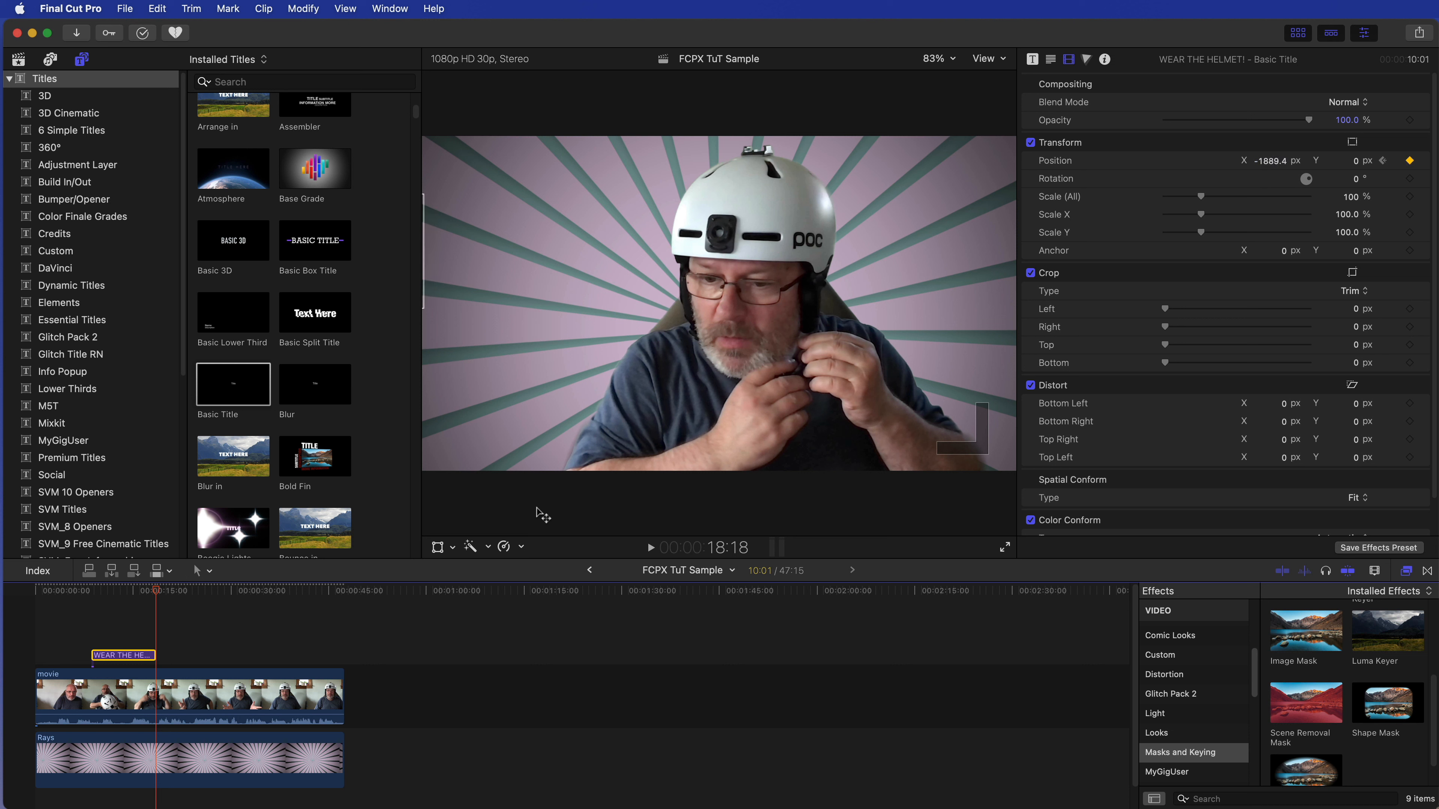
Step: Play the timeline from about 6:27 to 18:24 to review the title moving across the frame
left_click(87, 592)
left_click(79, 593)
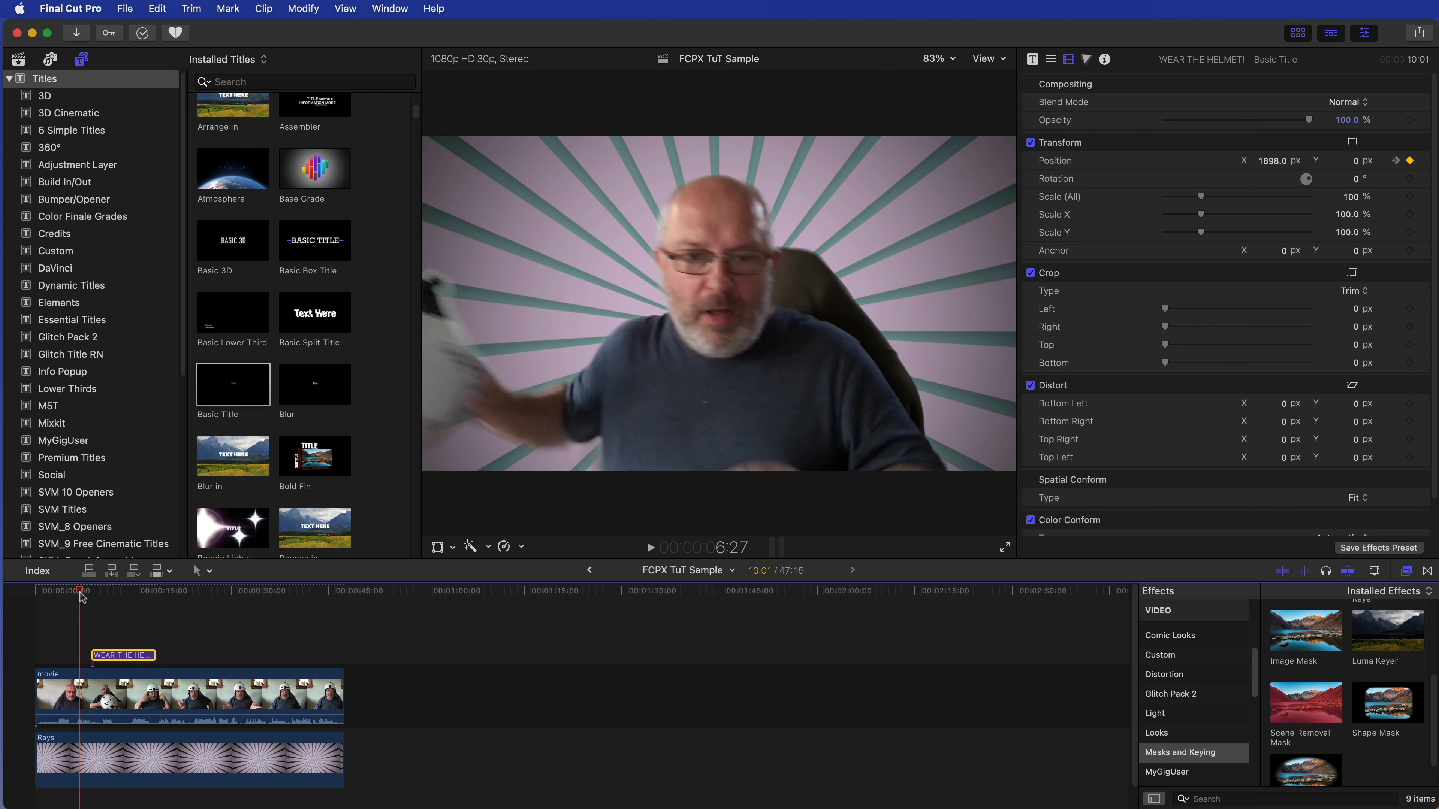
key("space")
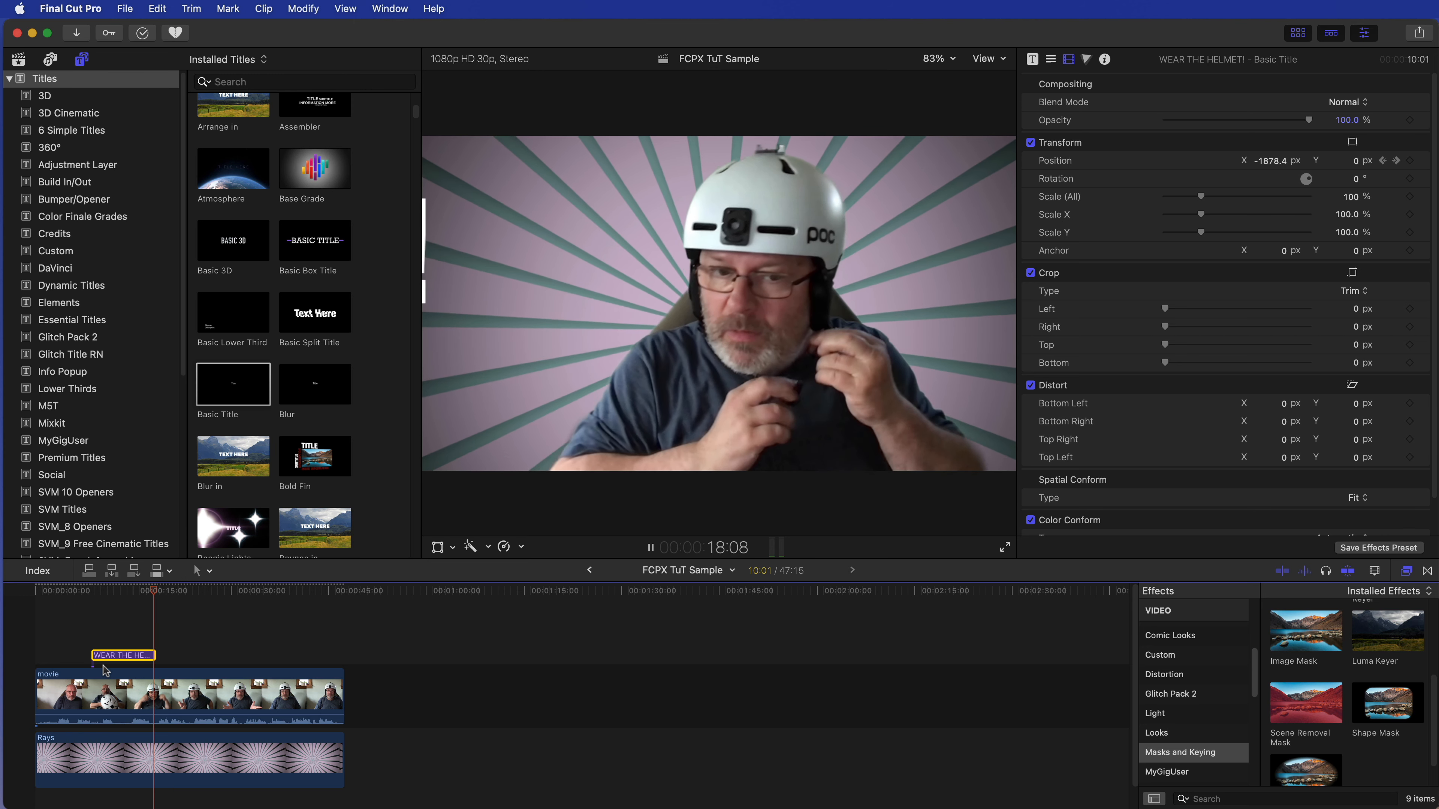
key("space")
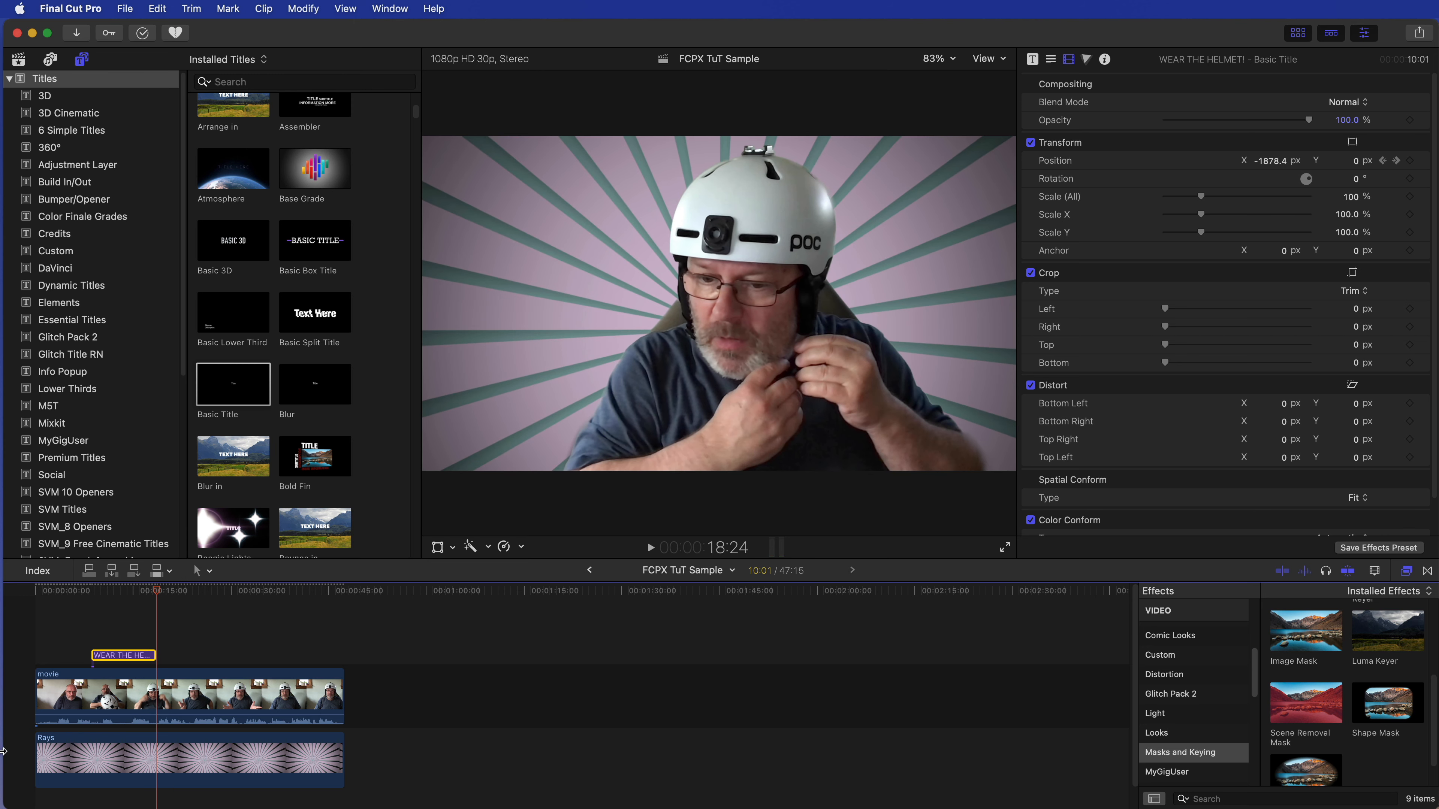
Step: Place the title between the movie clip and the Rays background, and play from about 7:21 to check it behind the subject
left_click(124, 592)
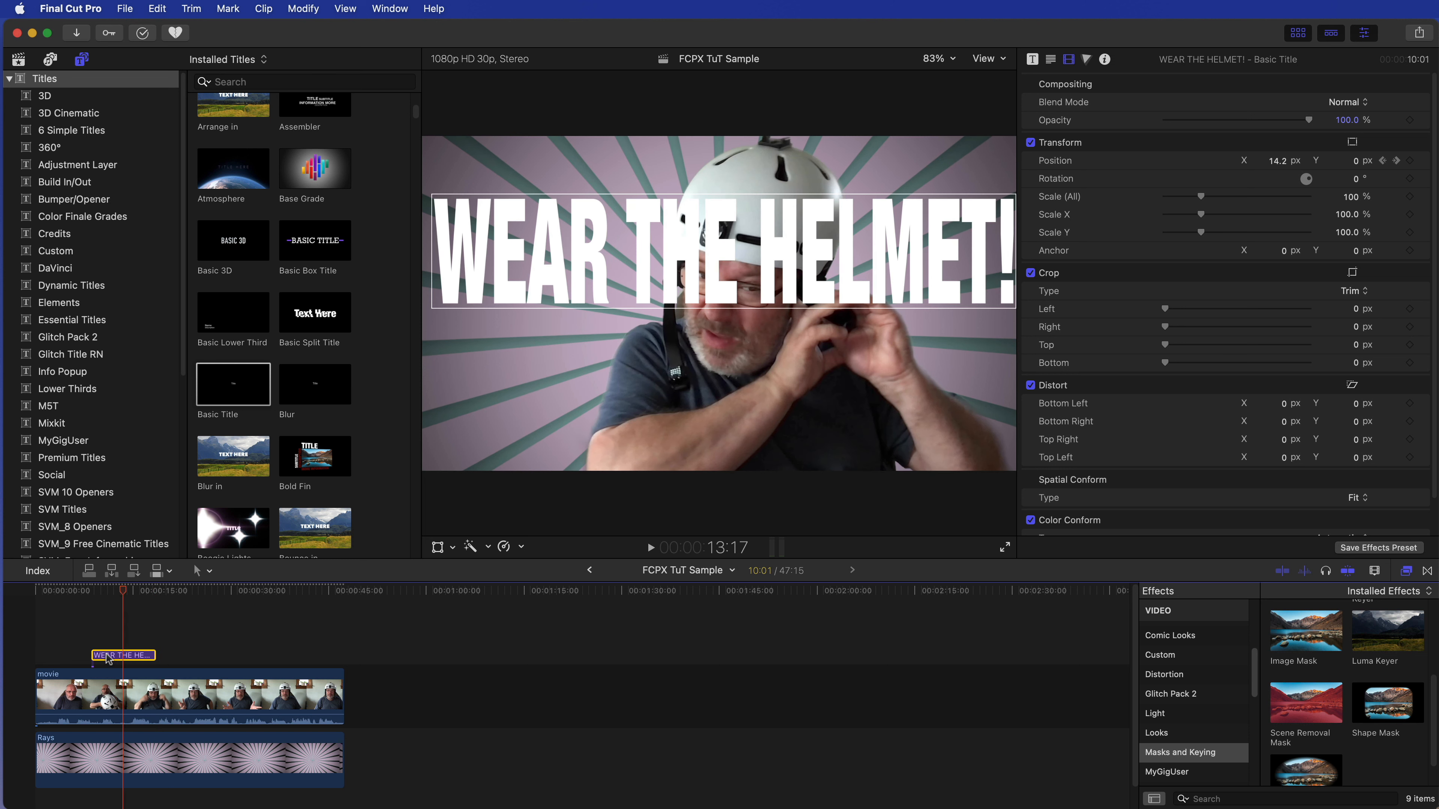
left_click_drag(108, 659, 113, 733)
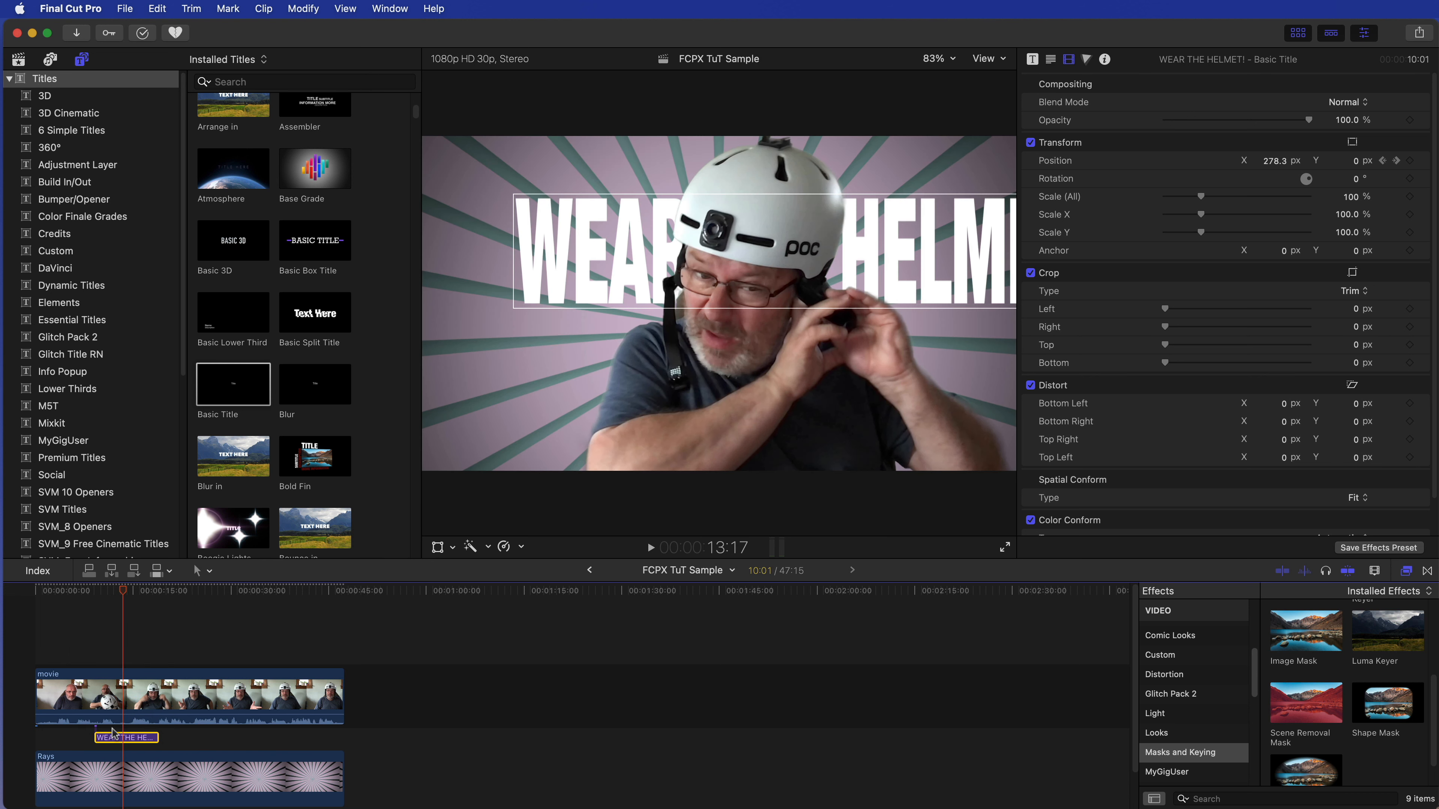
left_click(86, 591)
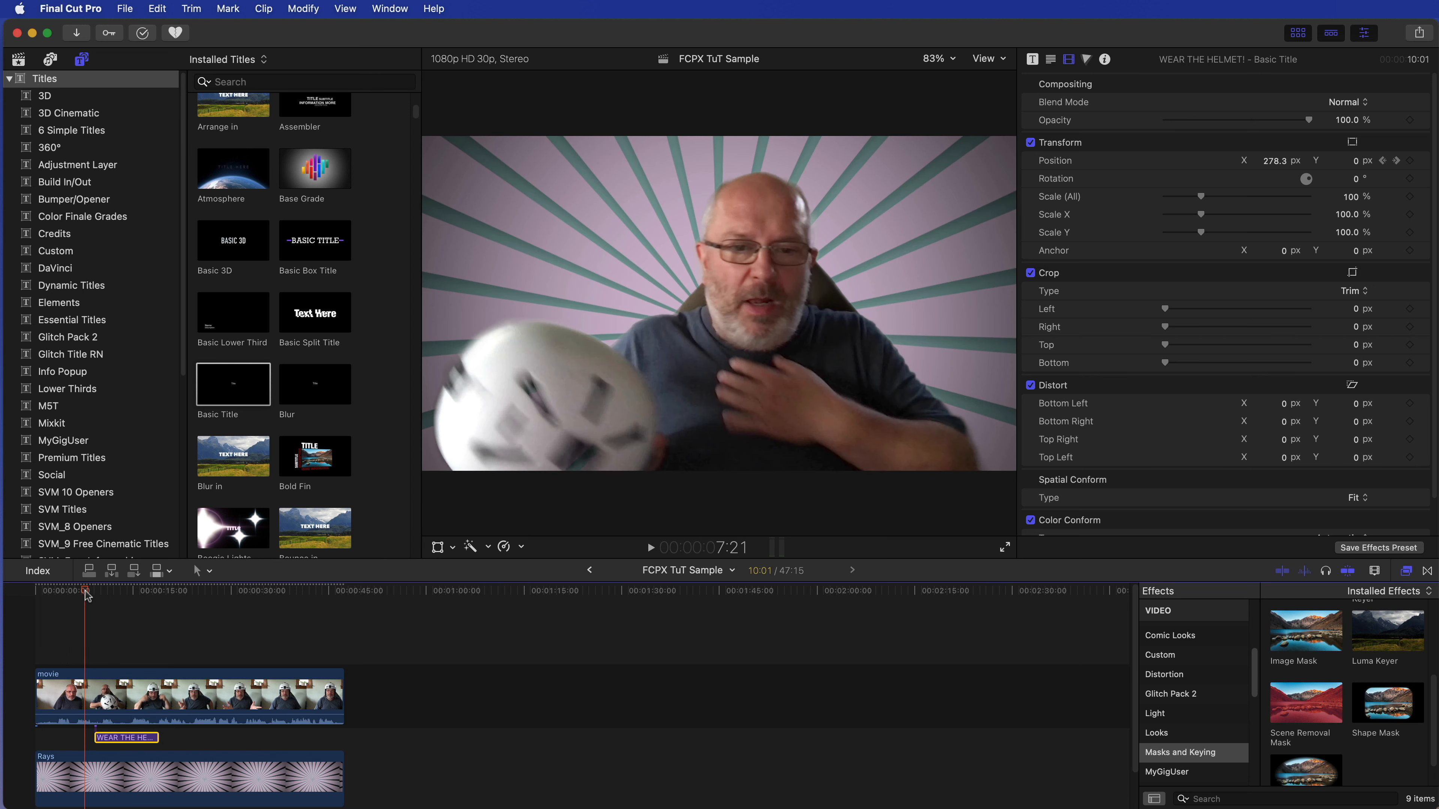
key("space")
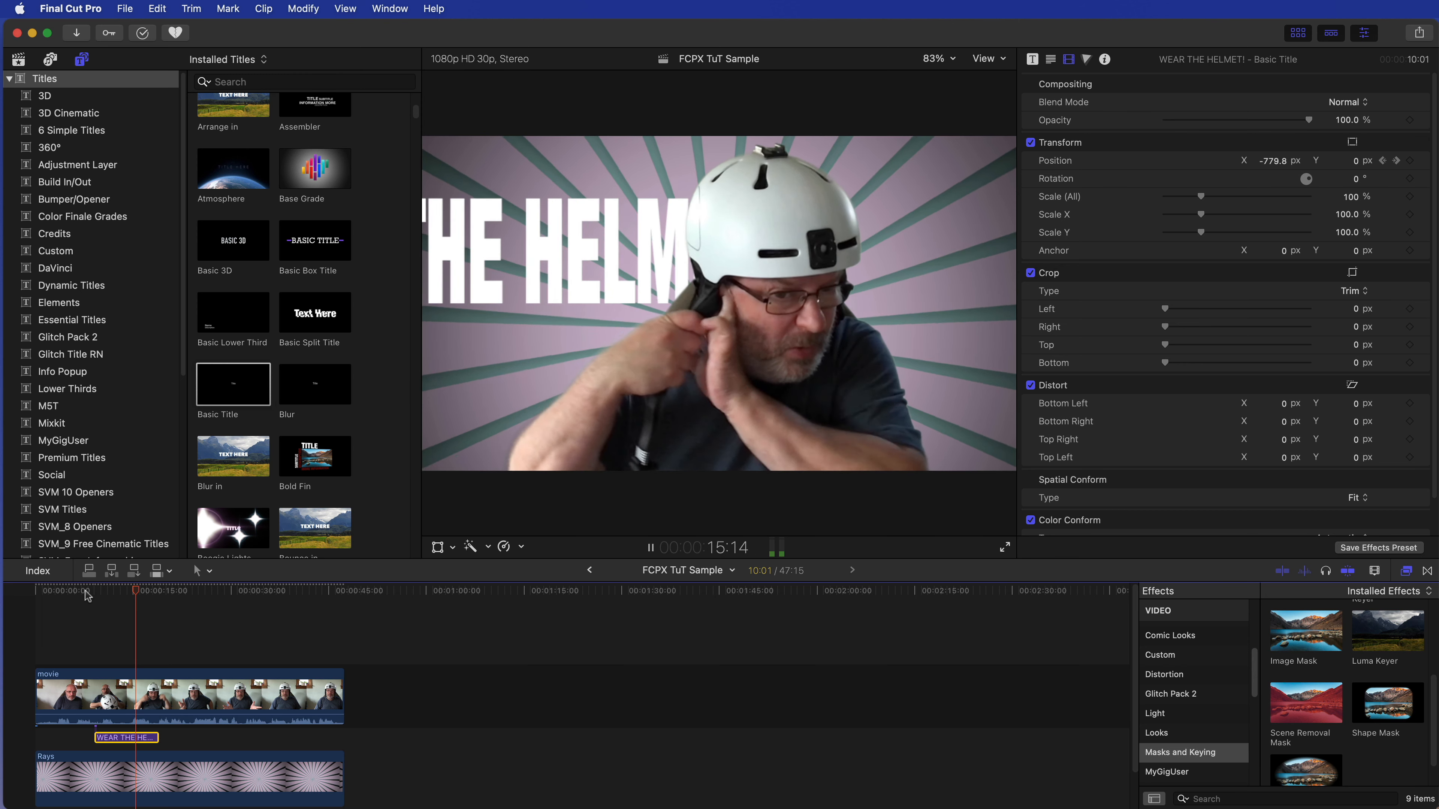
Step: Stop playback, select the Rays background clip and set its Points to 16.91
key("space")
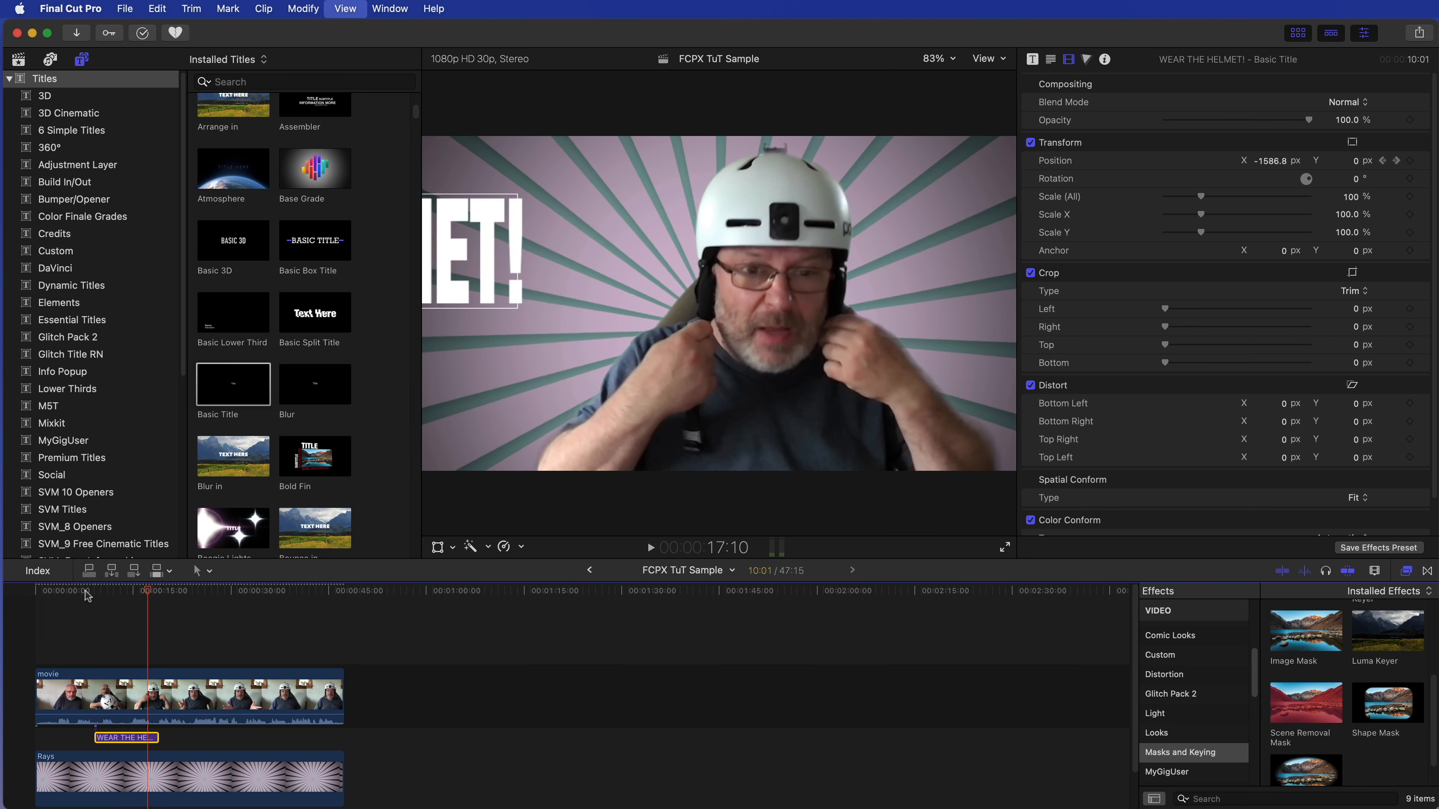
left_click(170, 776)
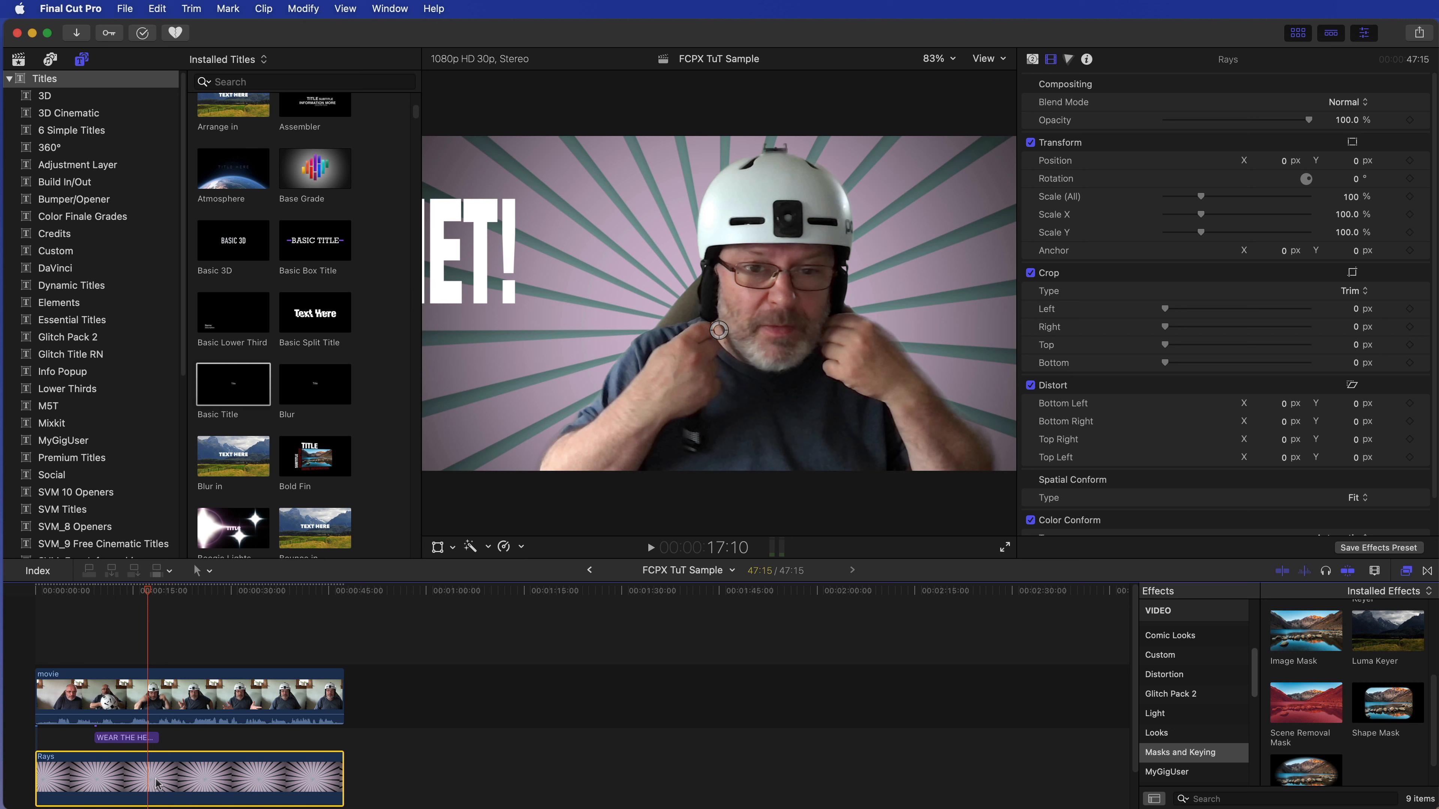
left_click(1032, 59)
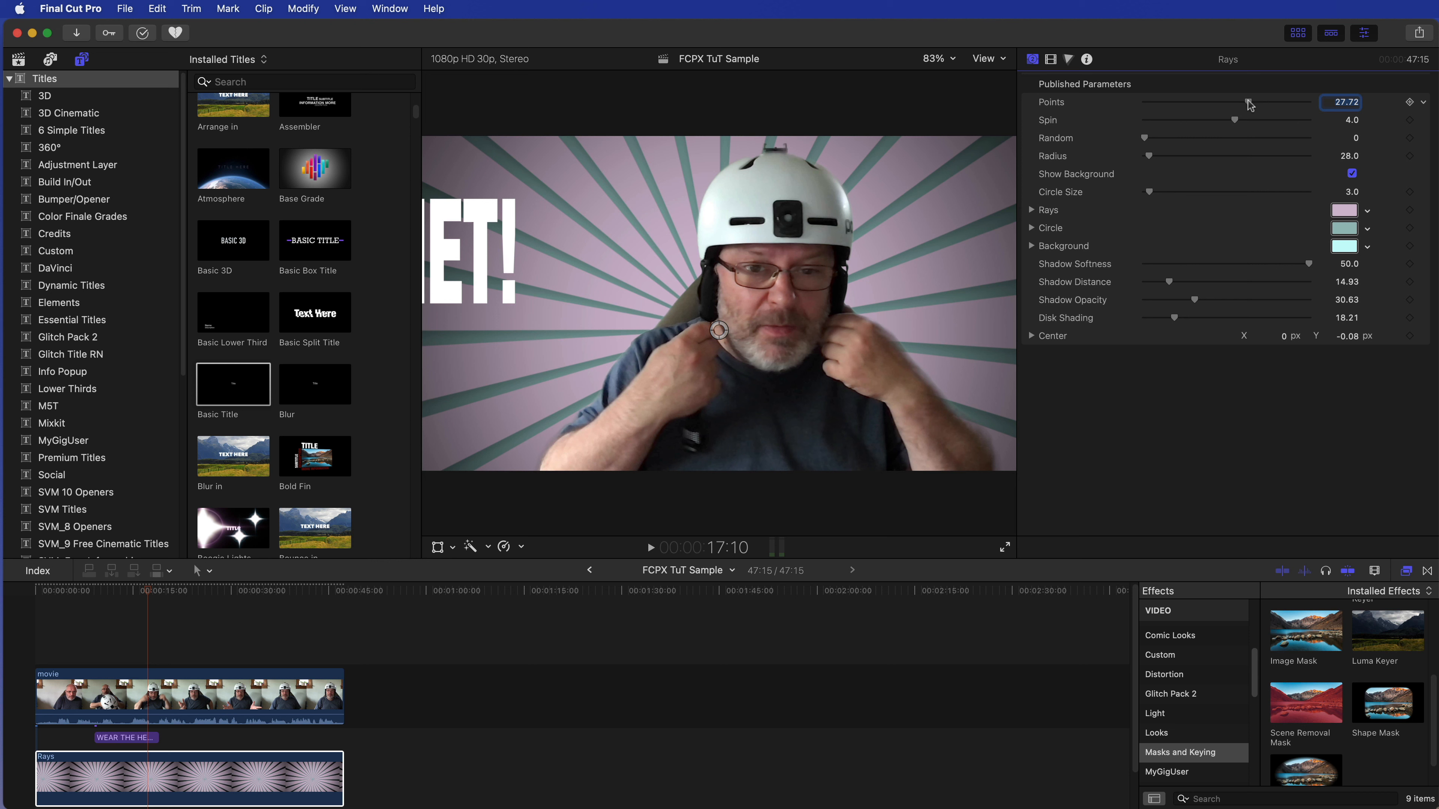
left_click_drag(1249, 104, 1209, 109)
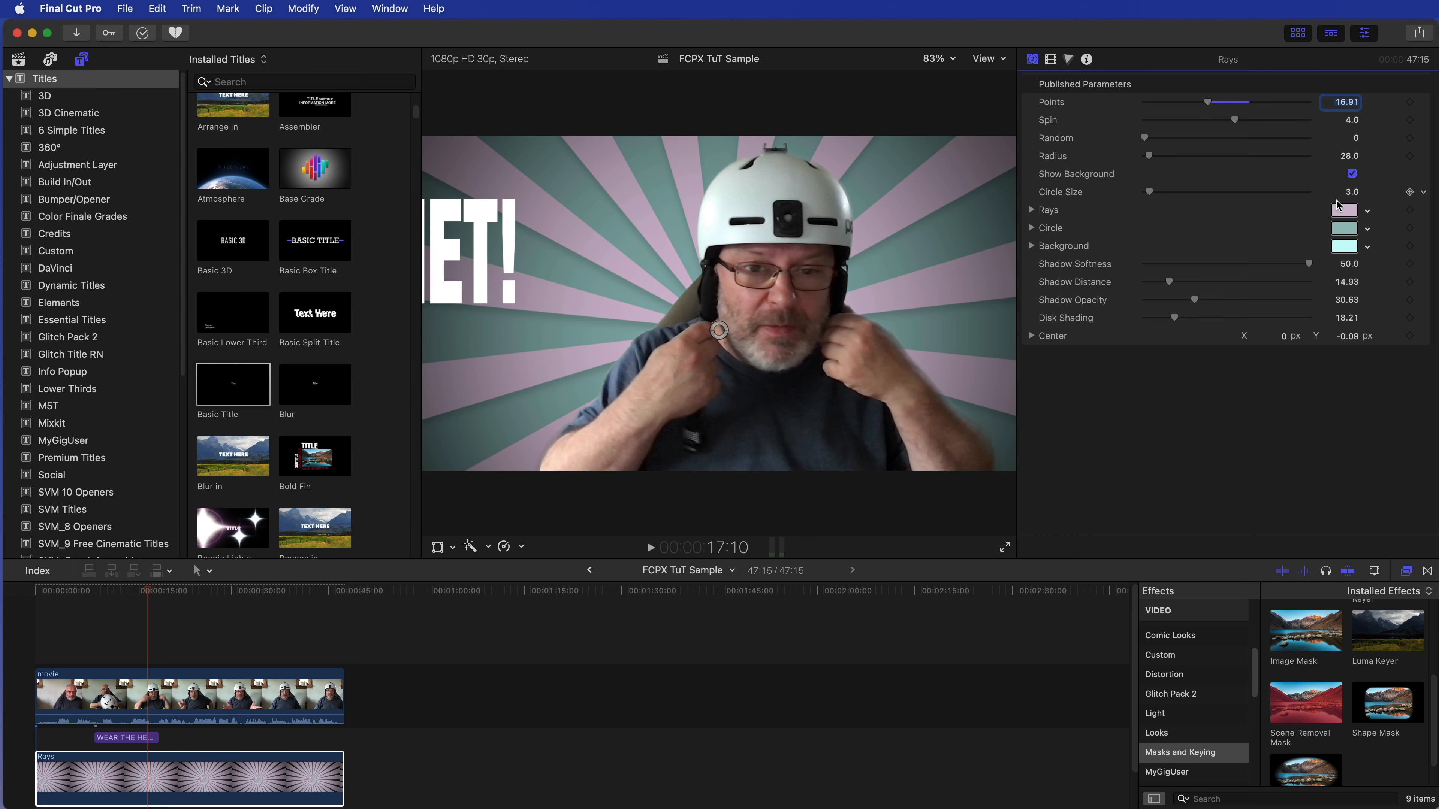
Step: Change the Rays colour of the background generator to golden yellow
left_click(1343, 212)
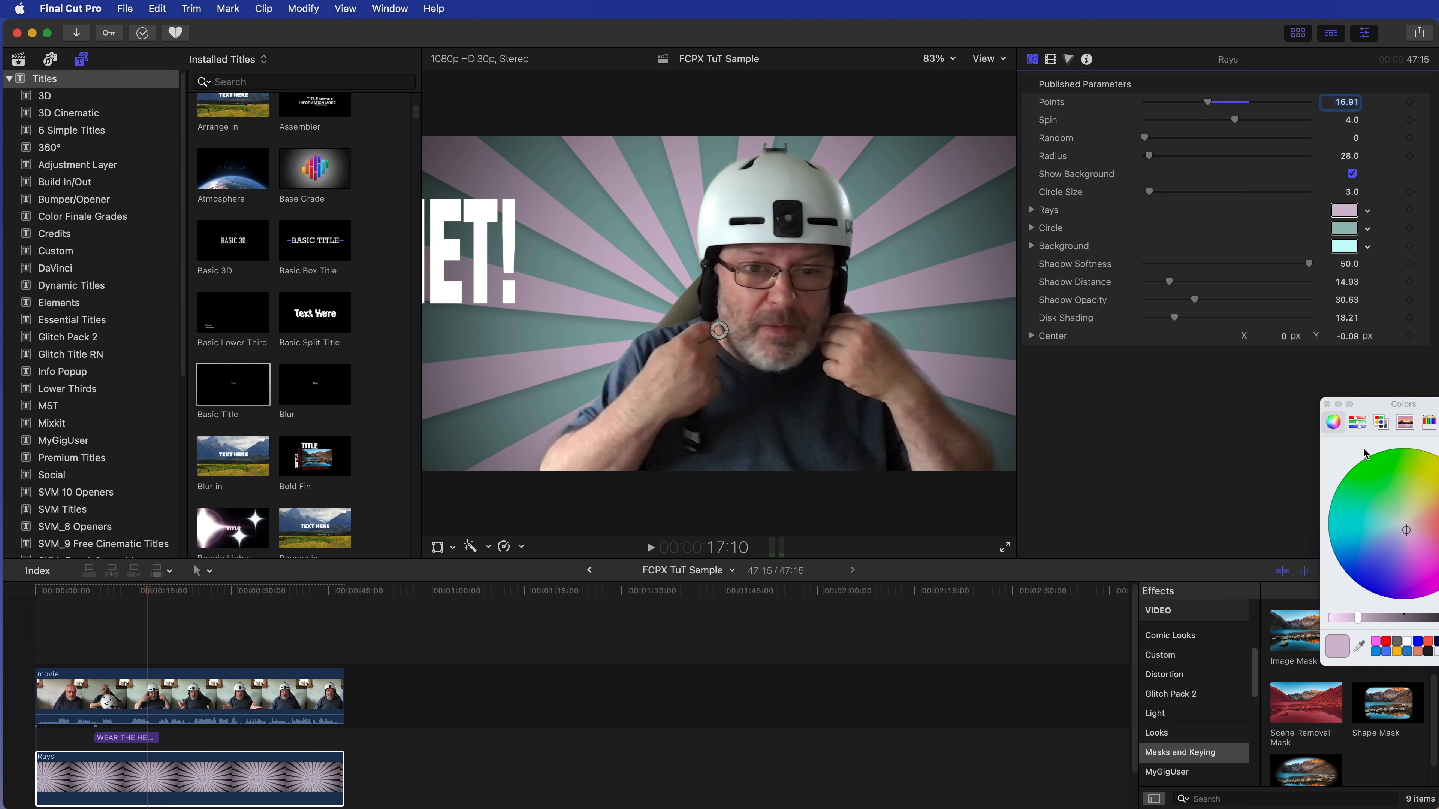
left_click_drag(1369, 406, 1180, 390)
left_click(1282, 624)
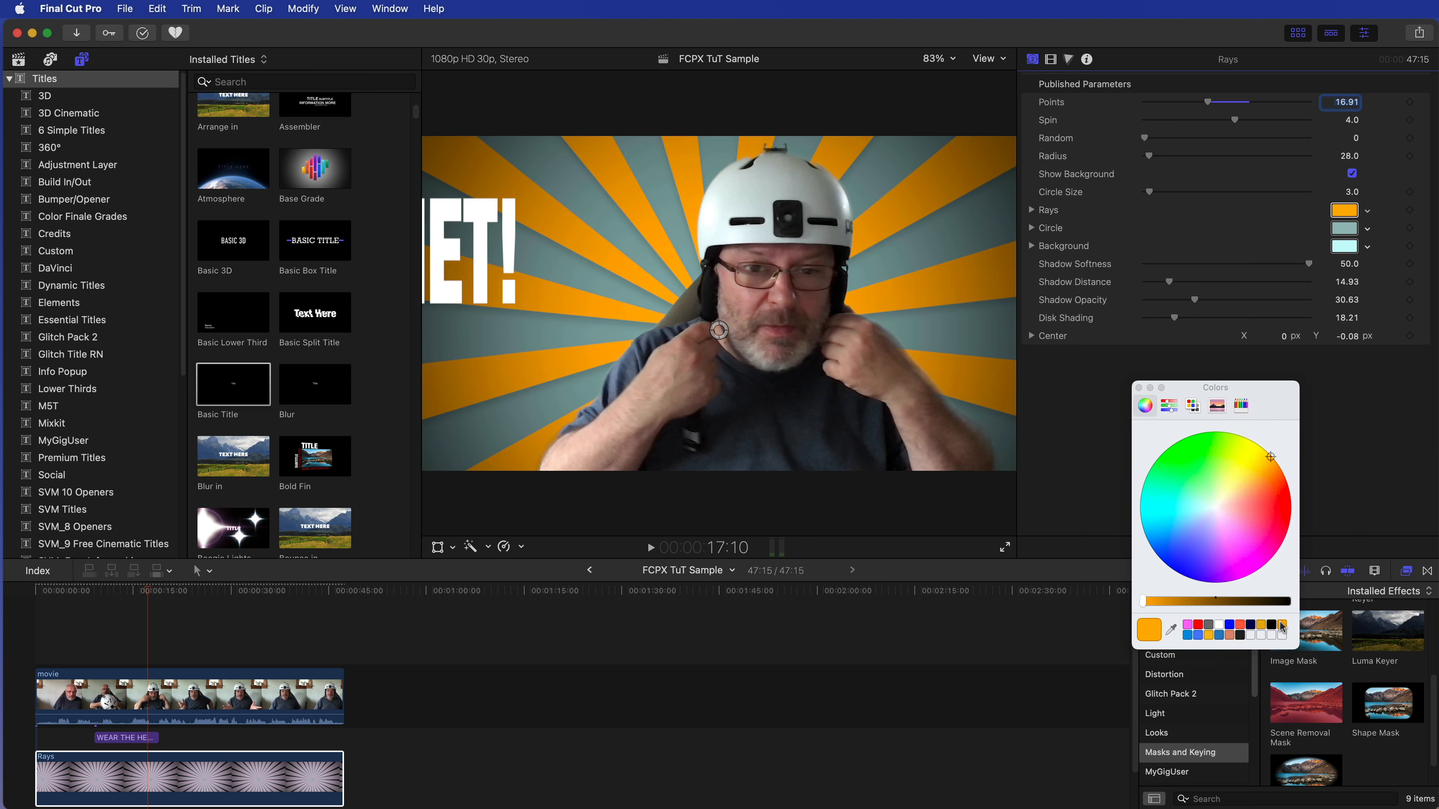
left_click(1261, 626)
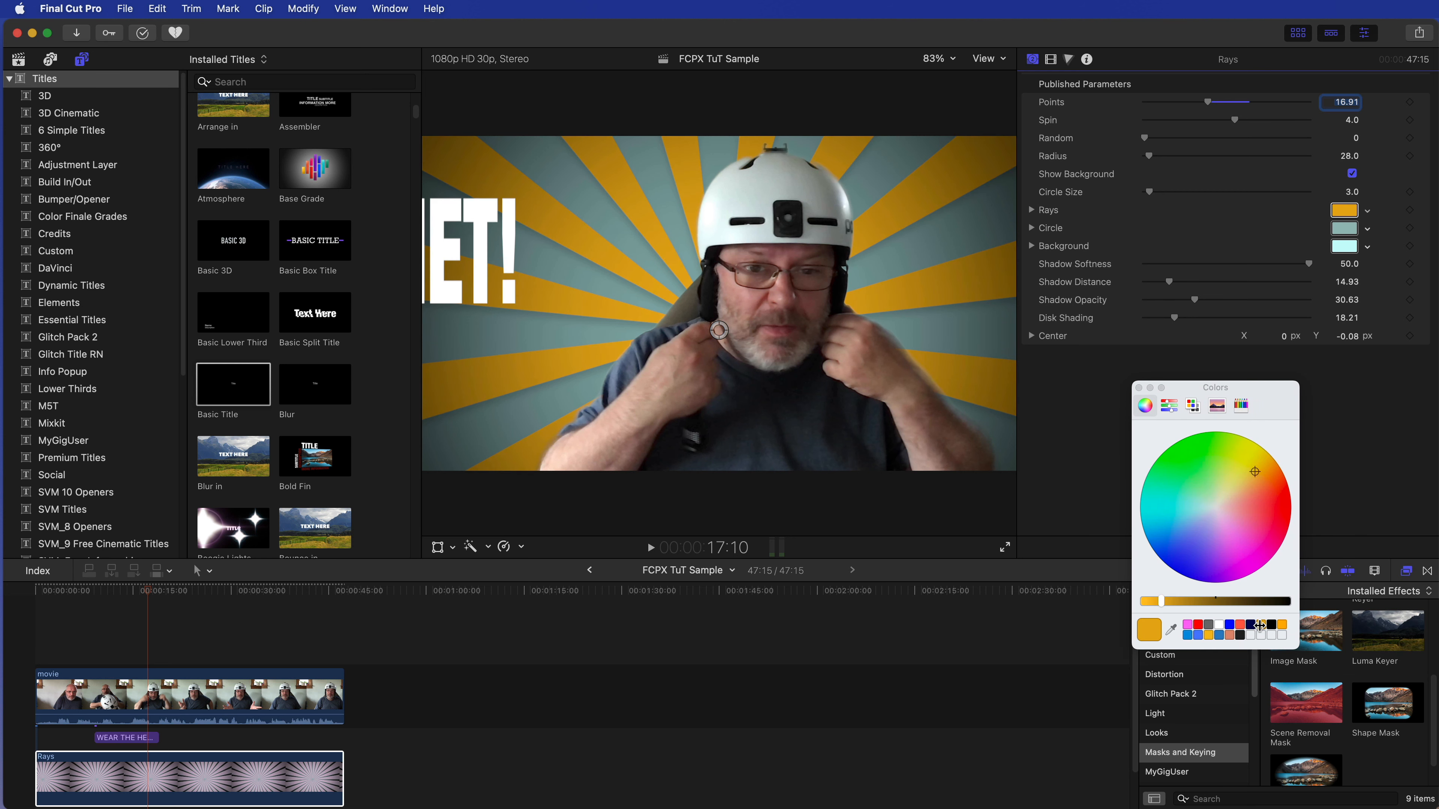
left_click(1139, 387)
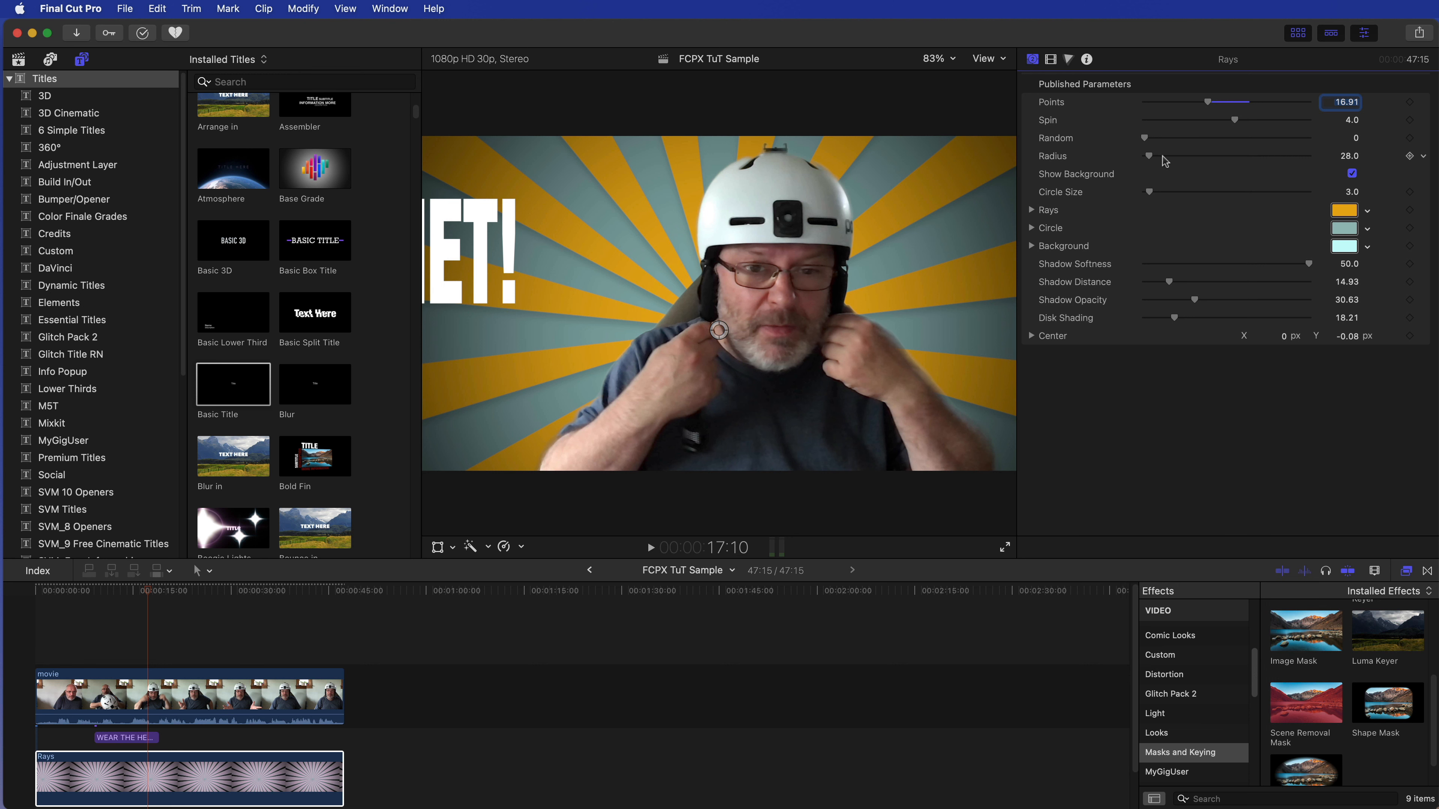
Step: Set the background's Radius to 416.0 and play from about 22 to 23:20 to check it
left_click_drag(1151, 160, 1216, 167)
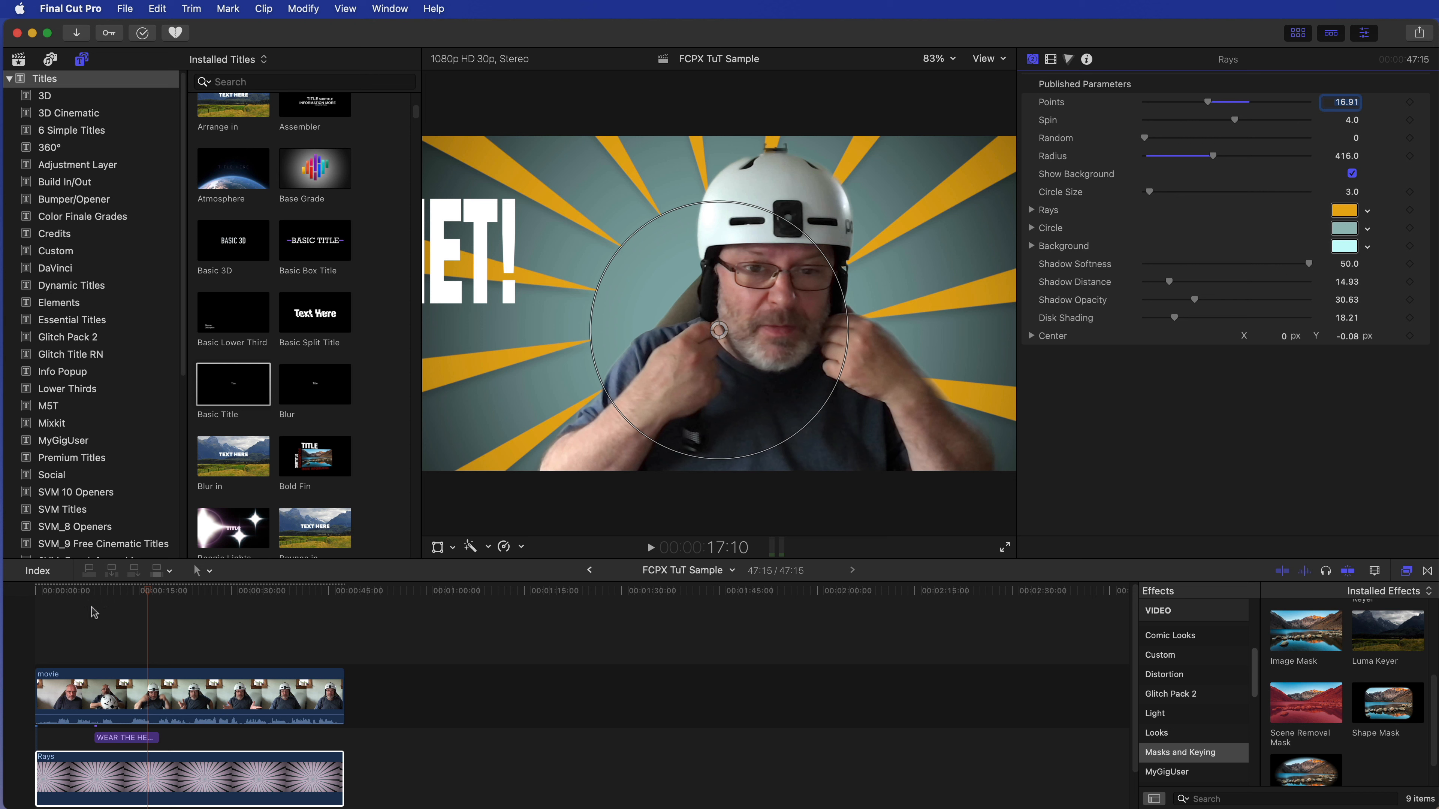
left_click(181, 592)
key("space")
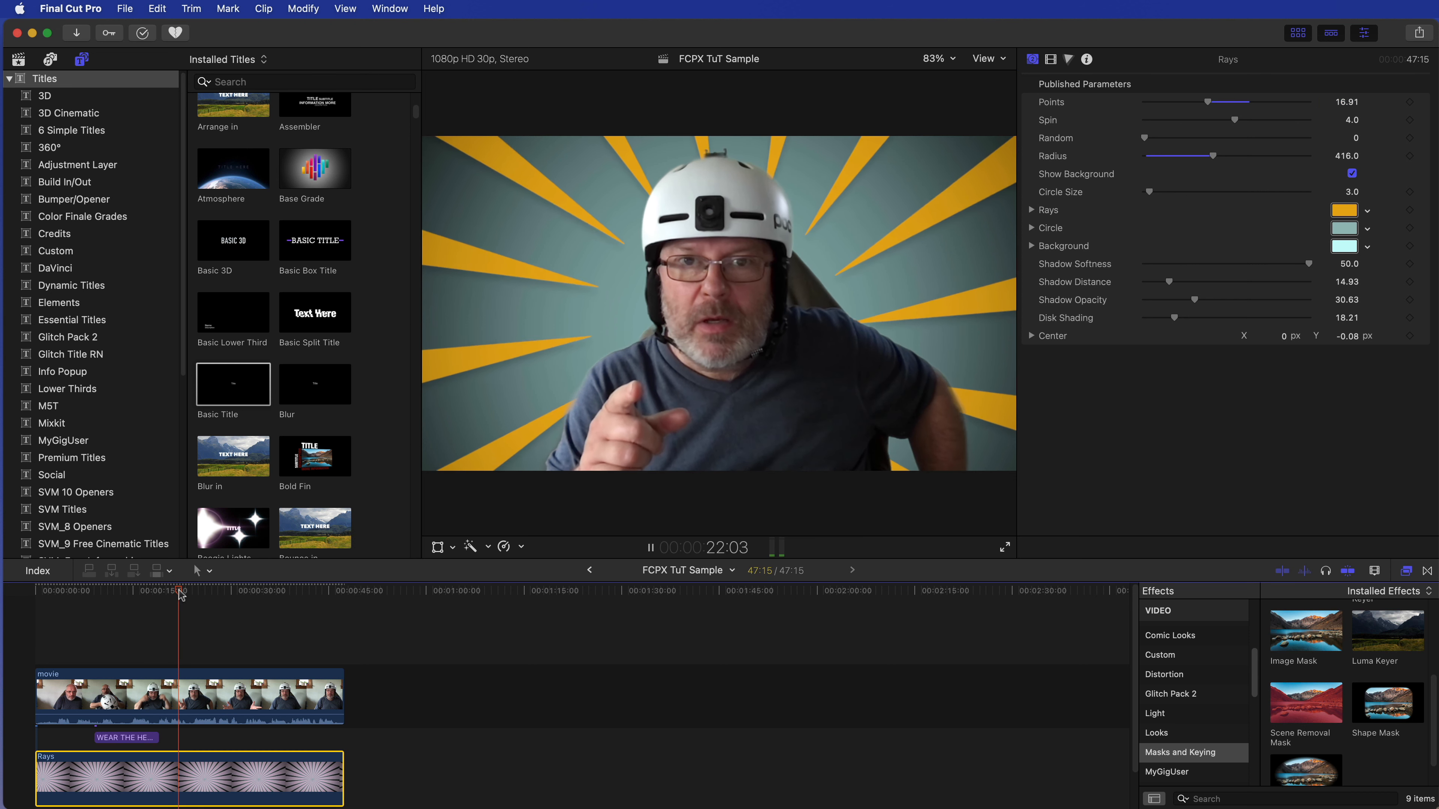
key("space")
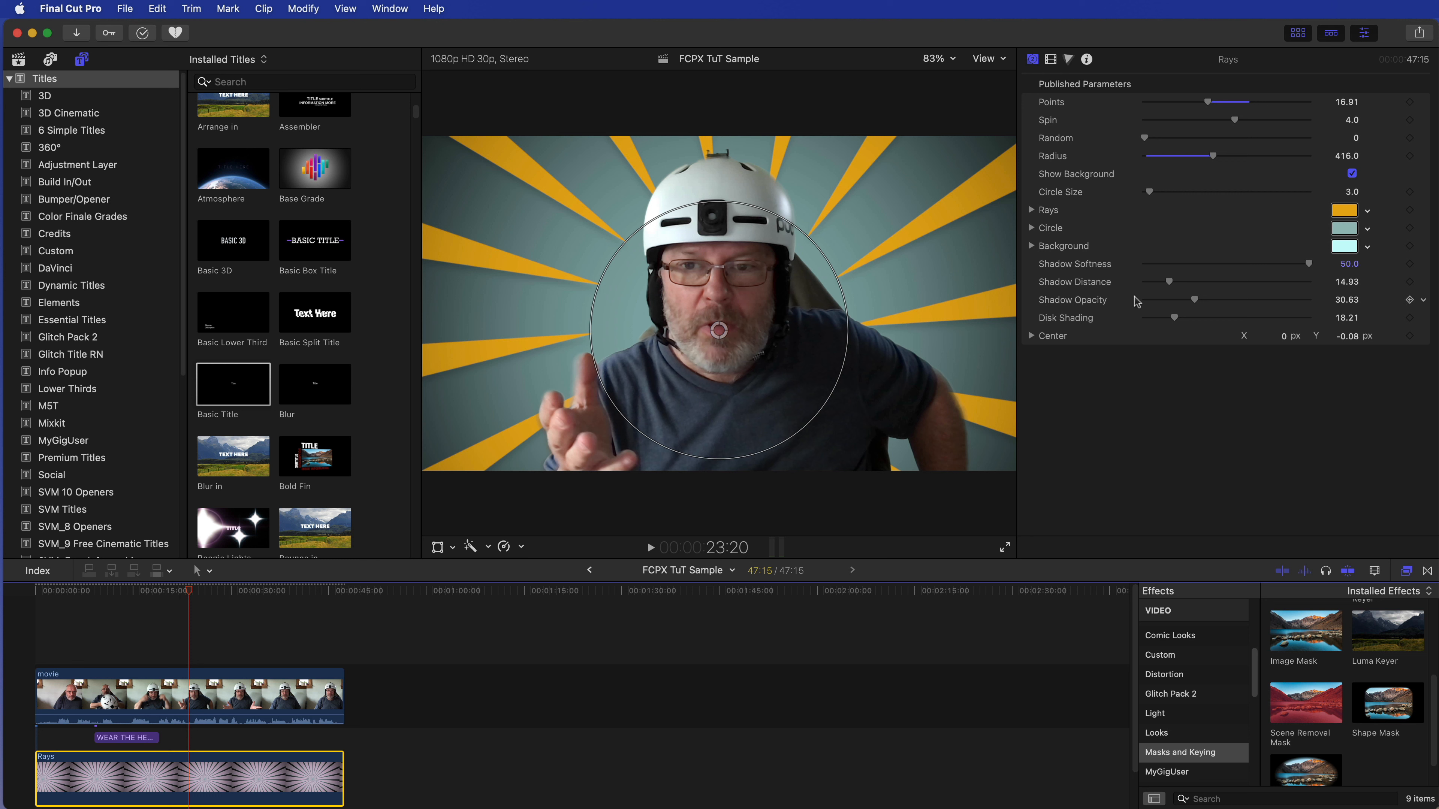
Step: Set the background's Shadow Distance to 55.51, Shadow Opacity to 46.23 and Disk Shading to 10.42
left_click_drag(1171, 285, 1238, 293)
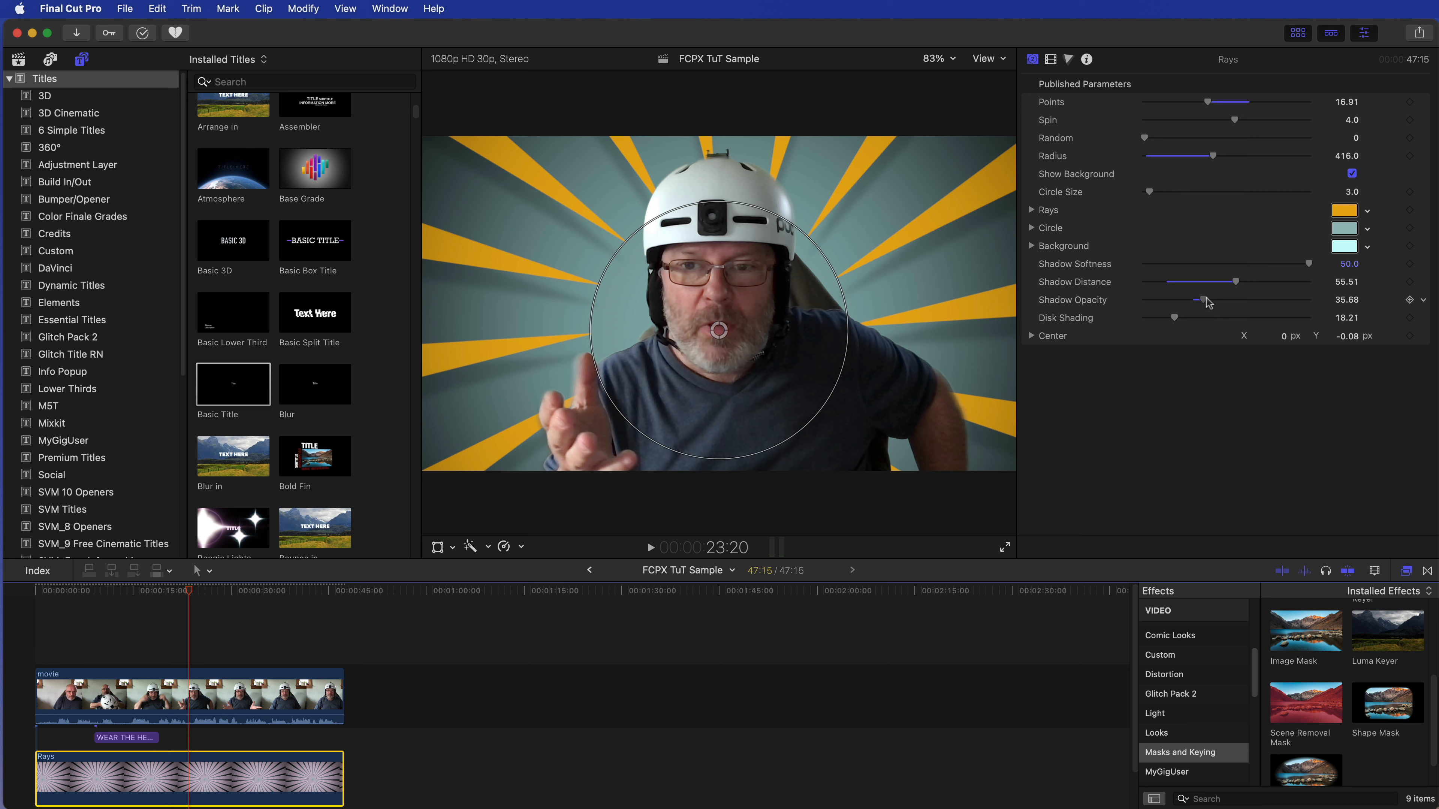
left_click_drag(1207, 302, 1215, 302)
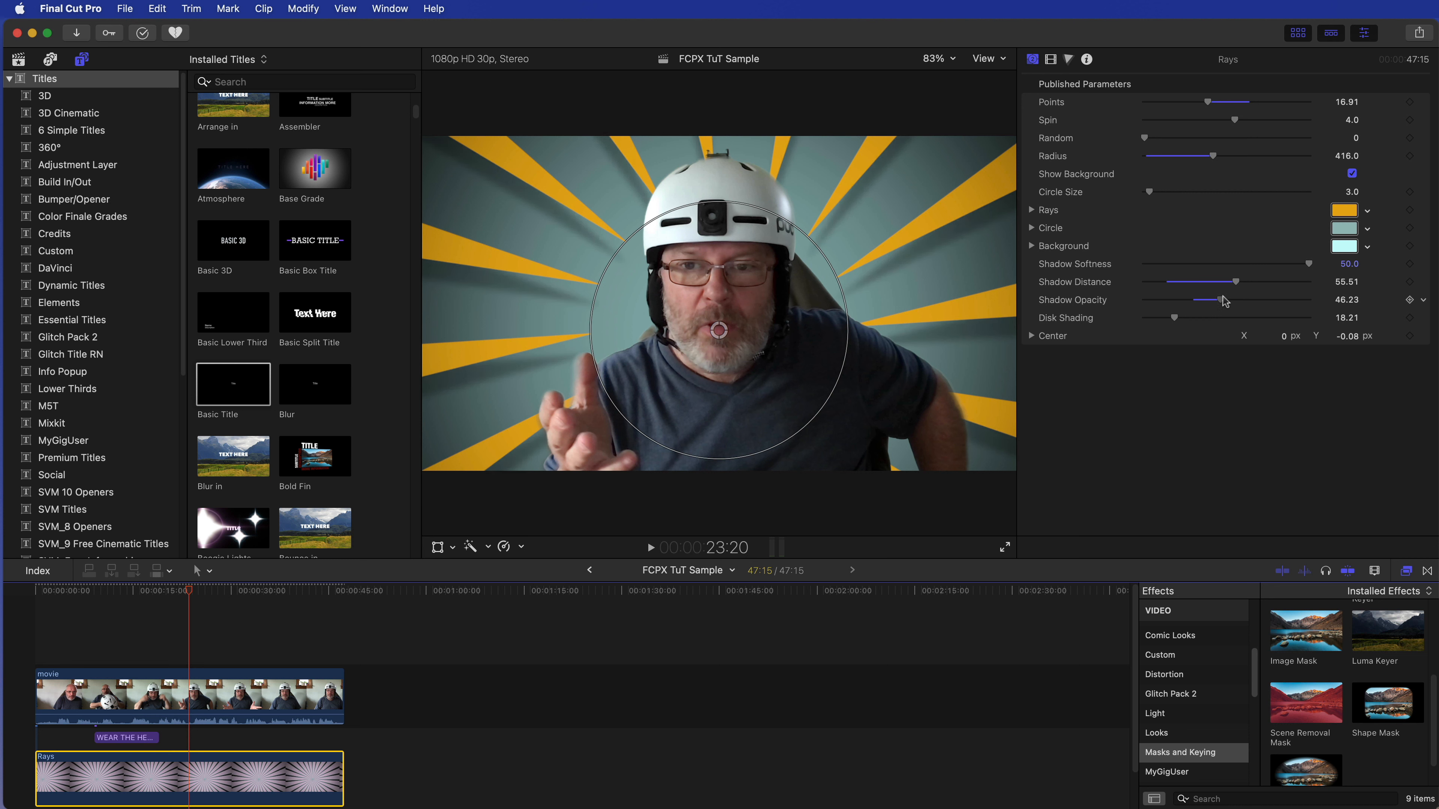
mouse_move(1174, 318)
left_mouse_down()
mouse_move(1311, 319)
mouse_move(1124, 331)
mouse_move(1279, 323)
mouse_move(1167, 338)
left_mouse_up()
left_click(1032, 61)
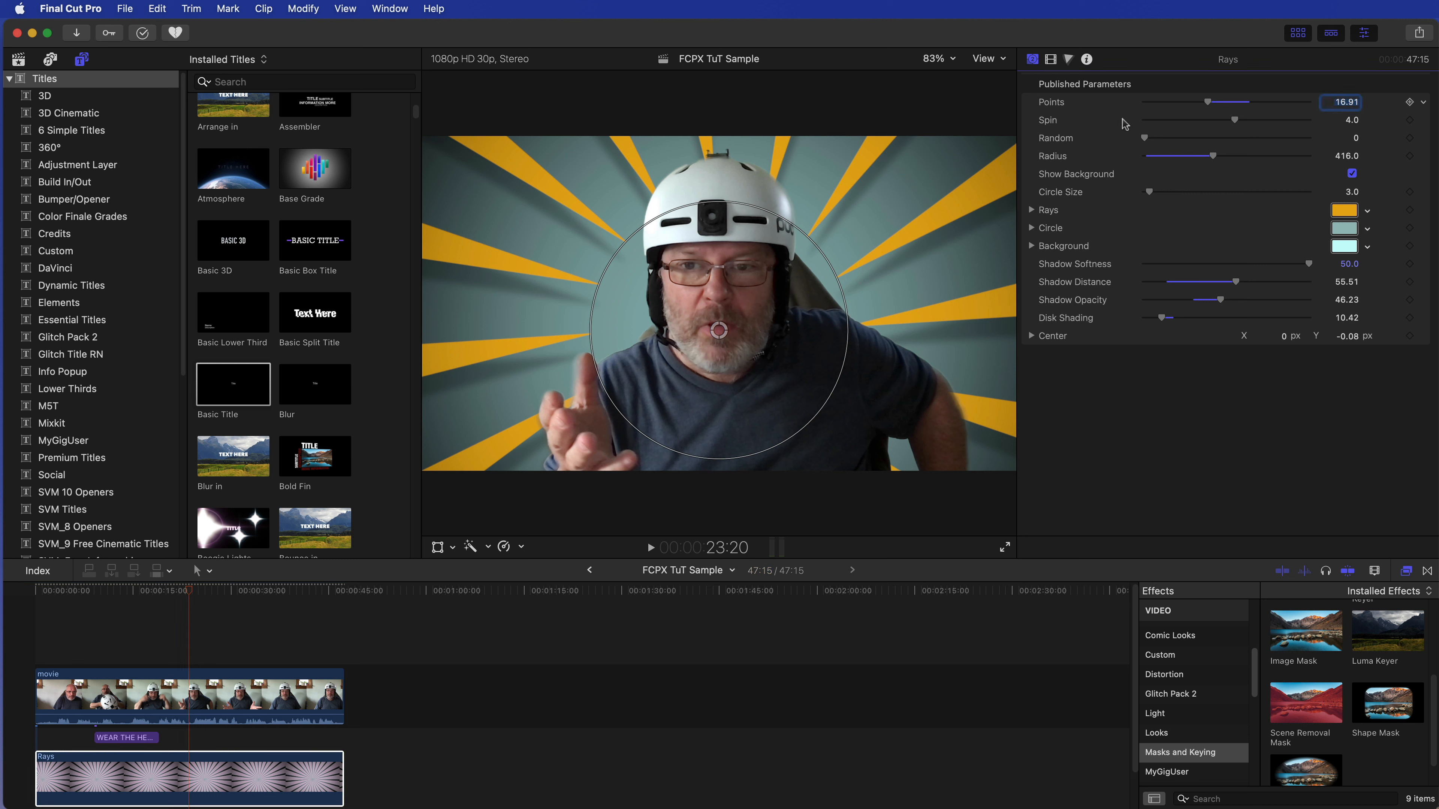
Step: Review the opening up to 15:23, and duplicate the WEAR THE HELMET! title to about 30:11, between the movie clip and the background
left_click(206, 641)
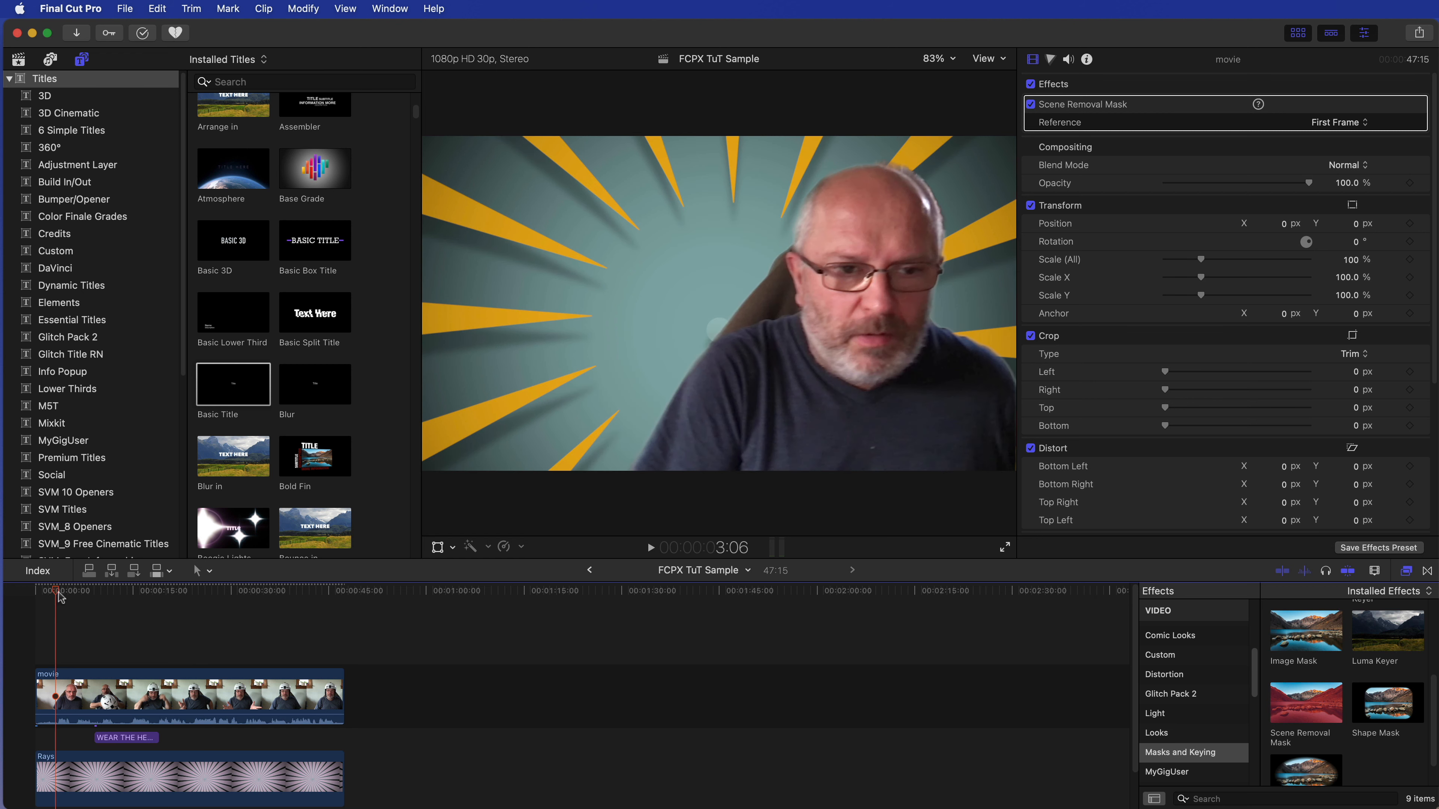
left_click_drag(58, 593, 136, 611)
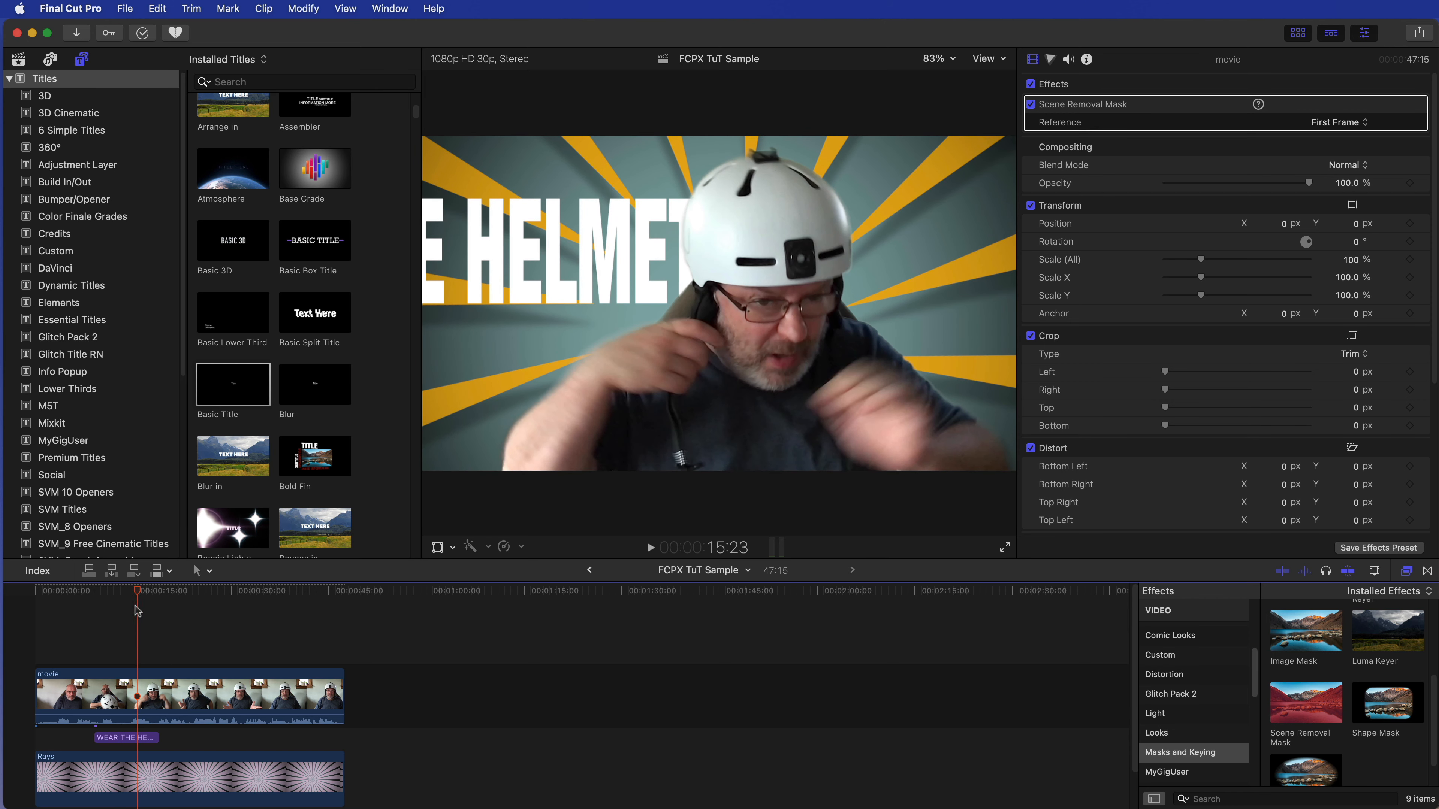
left_click(115, 738)
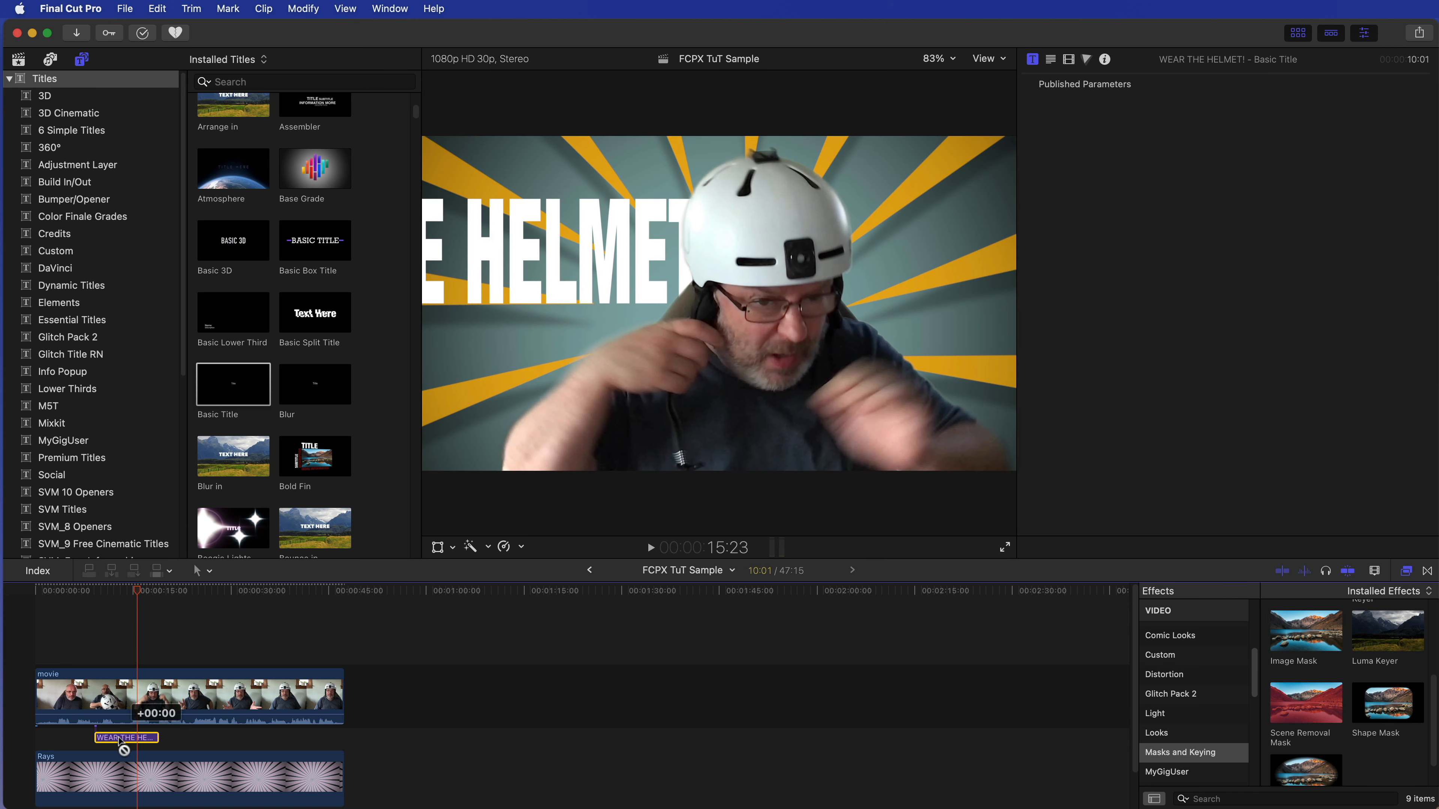
left_click_drag(121, 743, 259, 736)
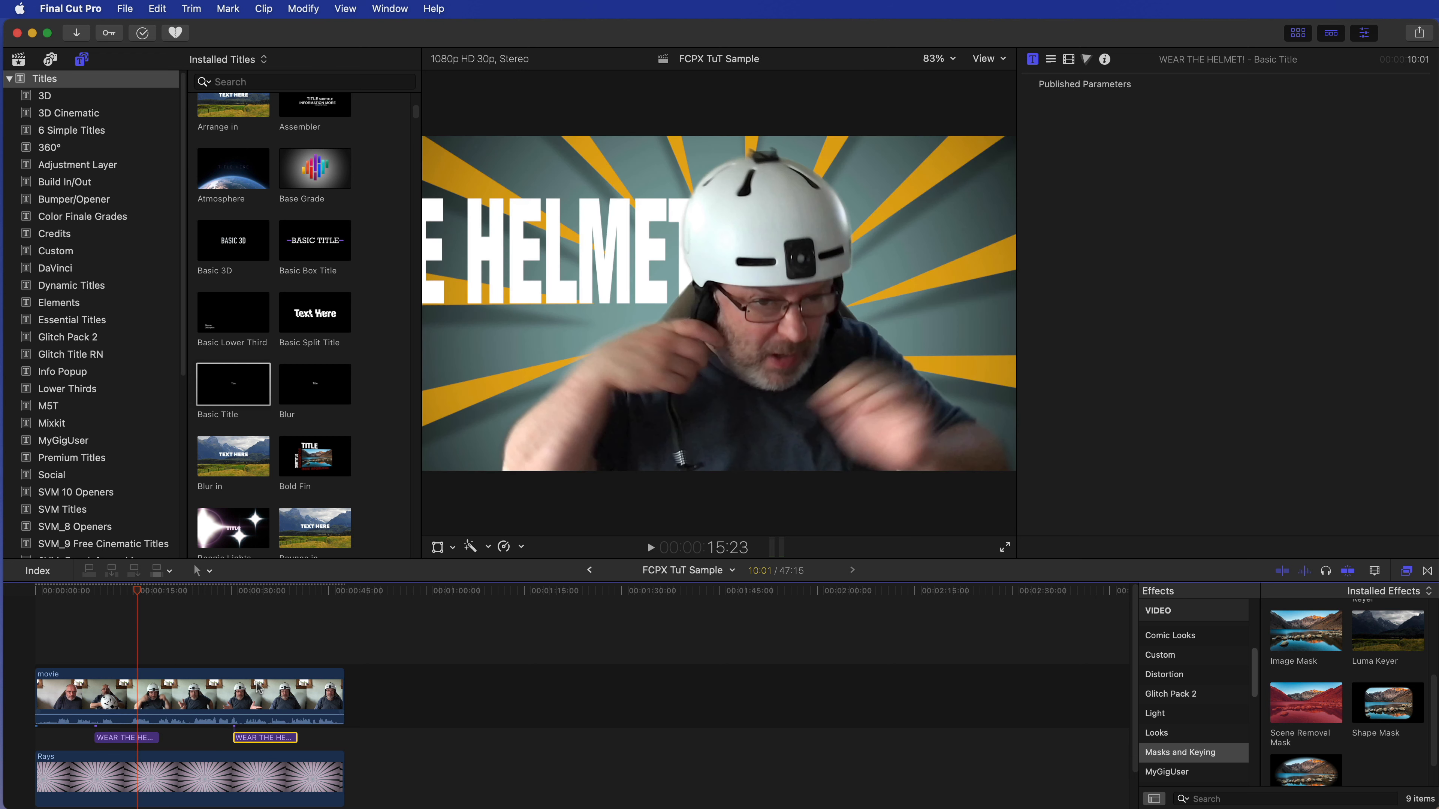
Step: Preview the duplicated title from about 30 seconds and replace its text with THANK YOU
left_click(237, 595)
key("space")
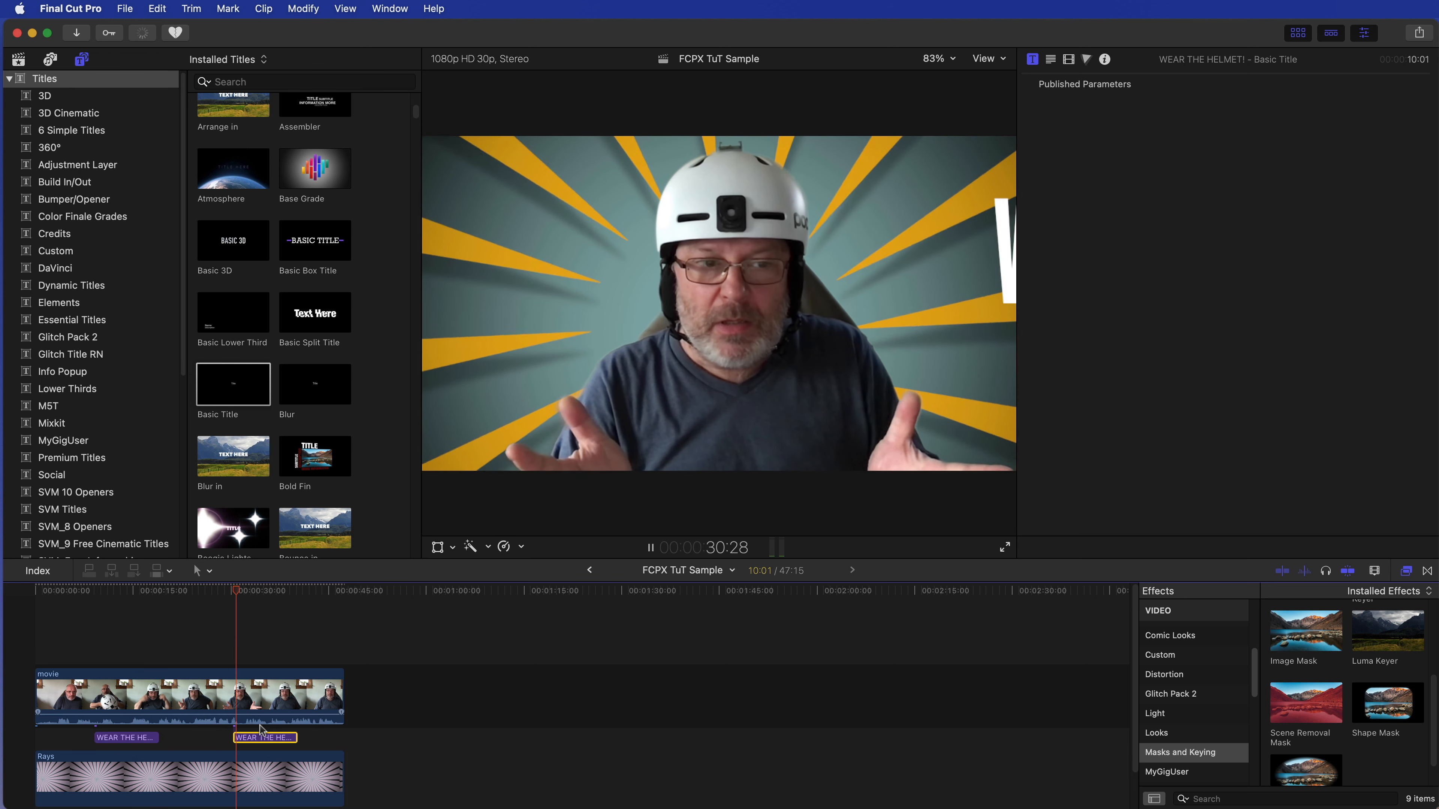
left_click(267, 593)
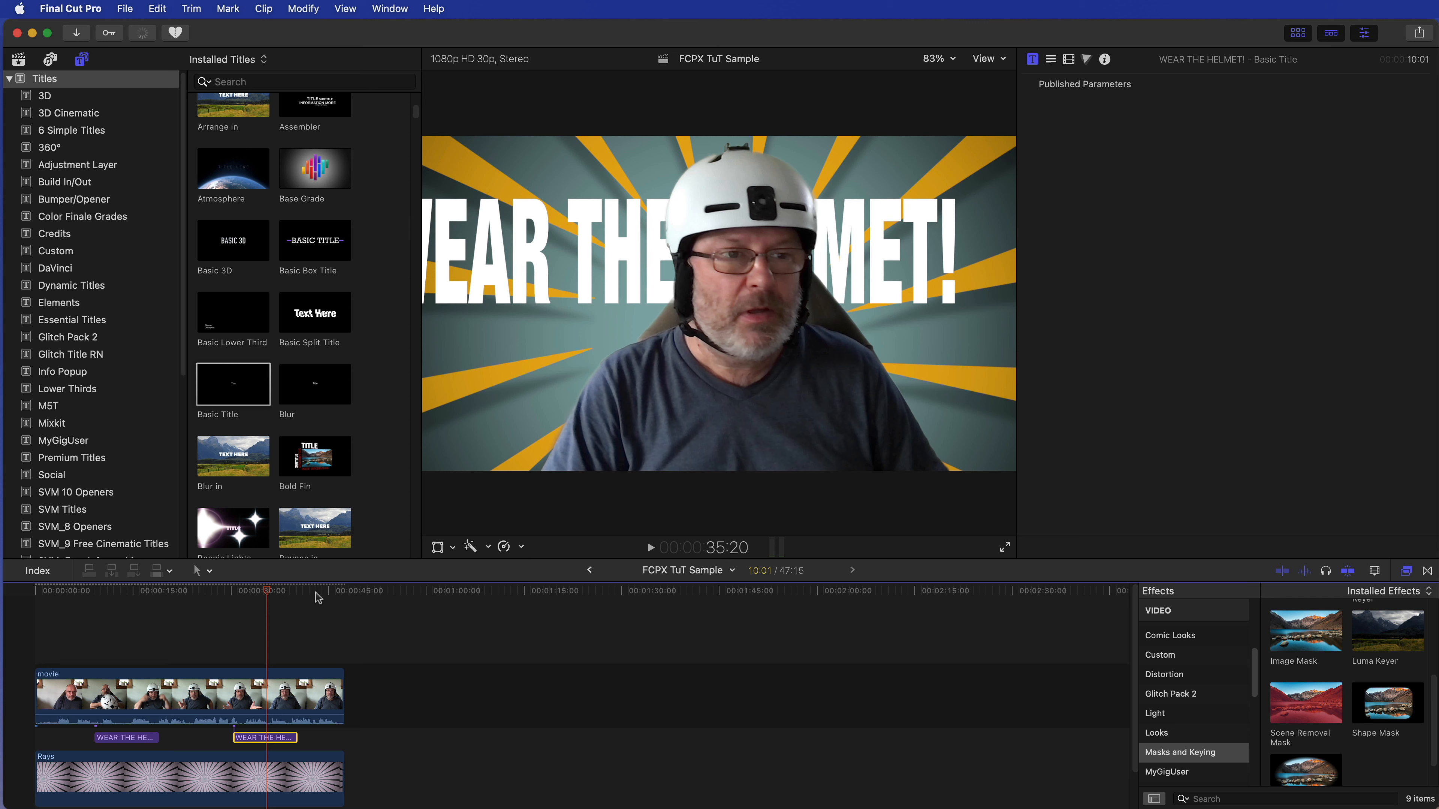
left_click(1051, 60)
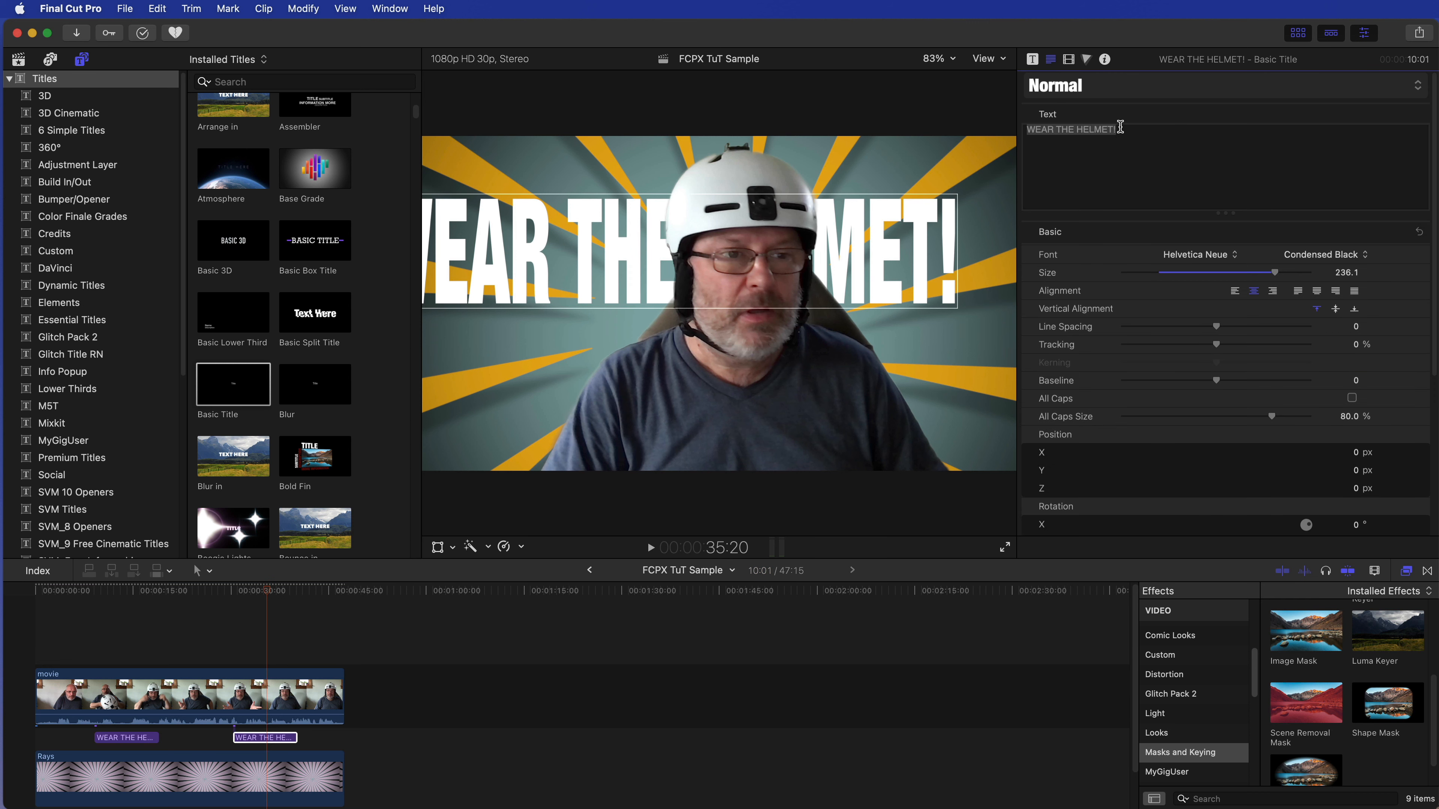
type("THA")
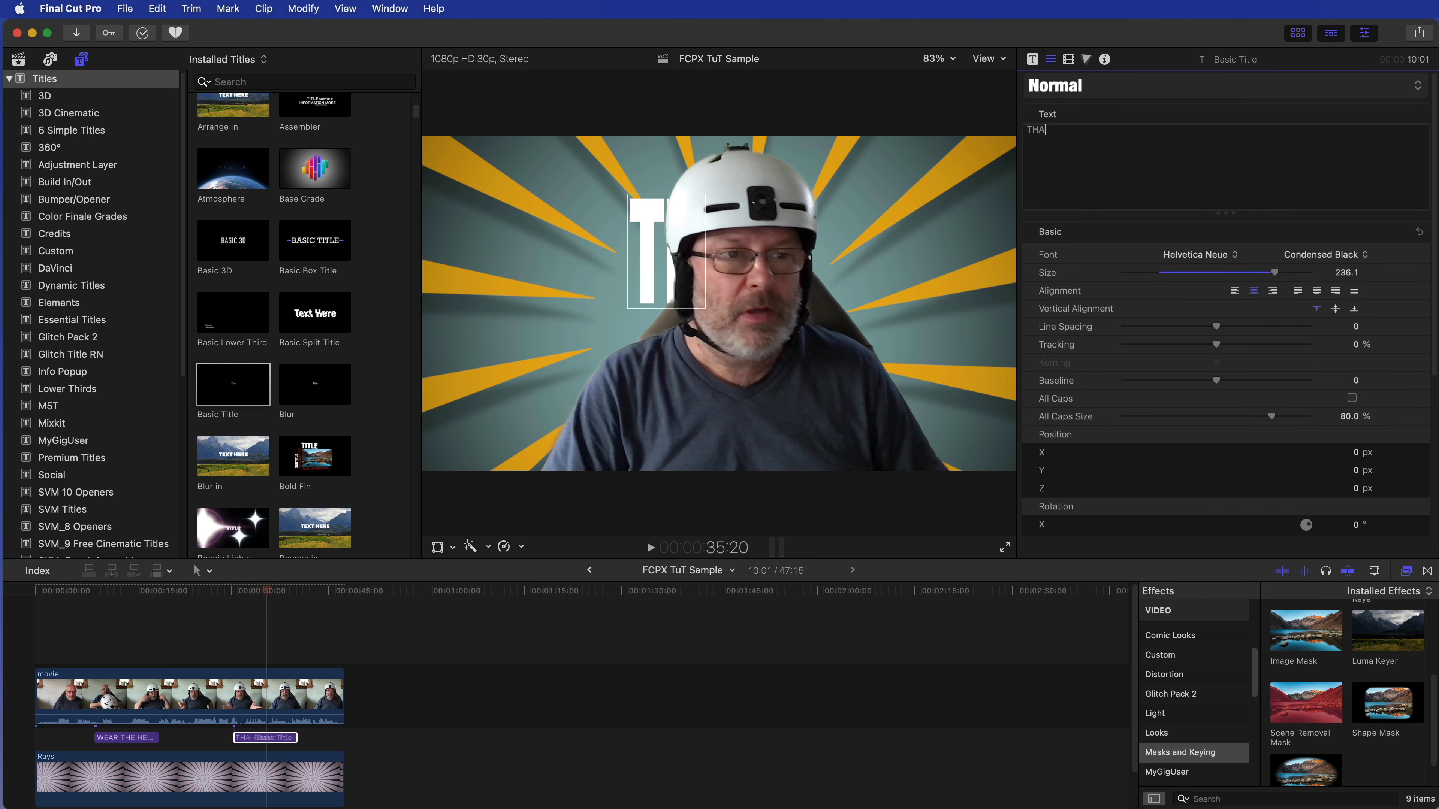
type("NK YOU")
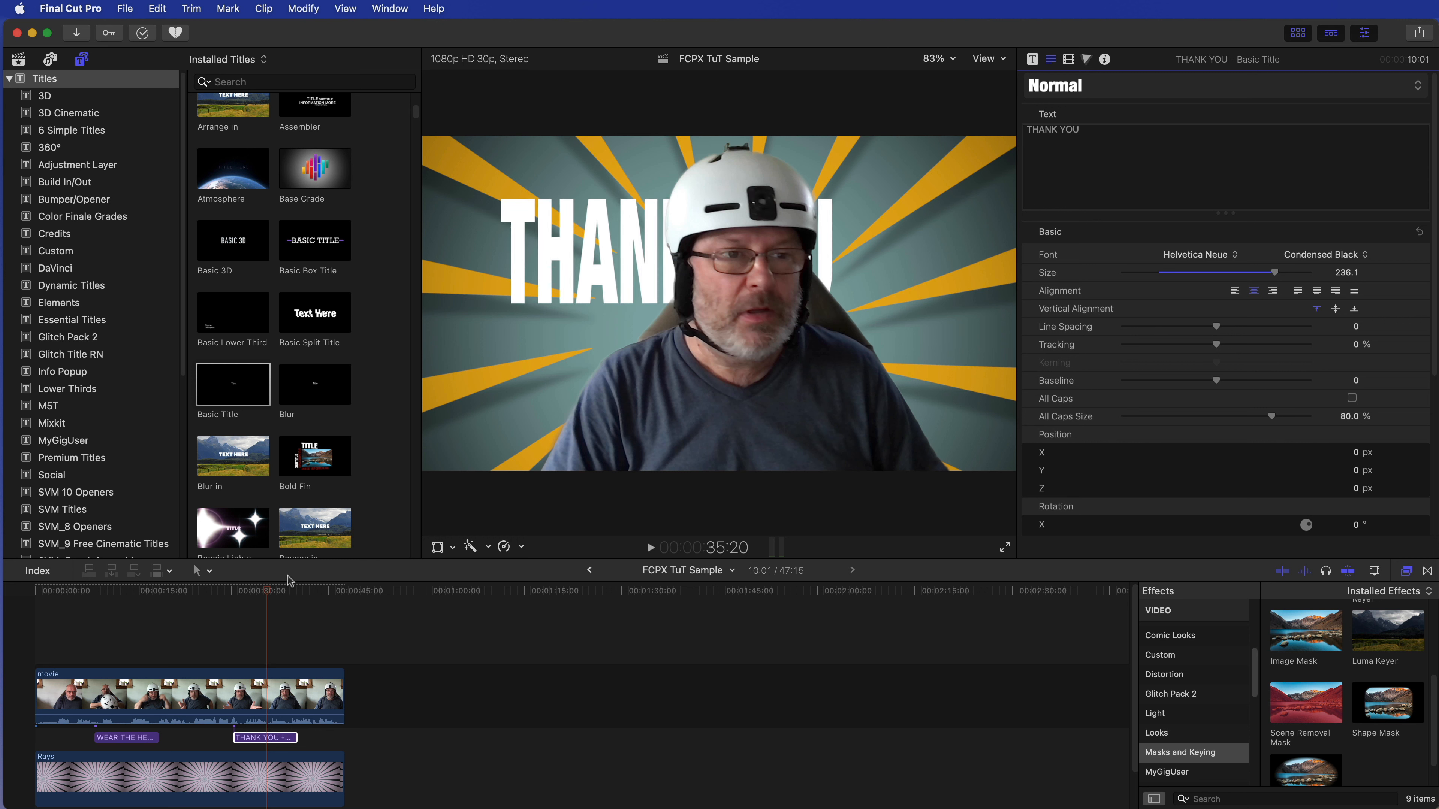
Step: Set the THANK YOU title's font size to 366.4 and its tracking to 6.38%, checking it on another frame
left_click_drag(270, 588, 266, 589)
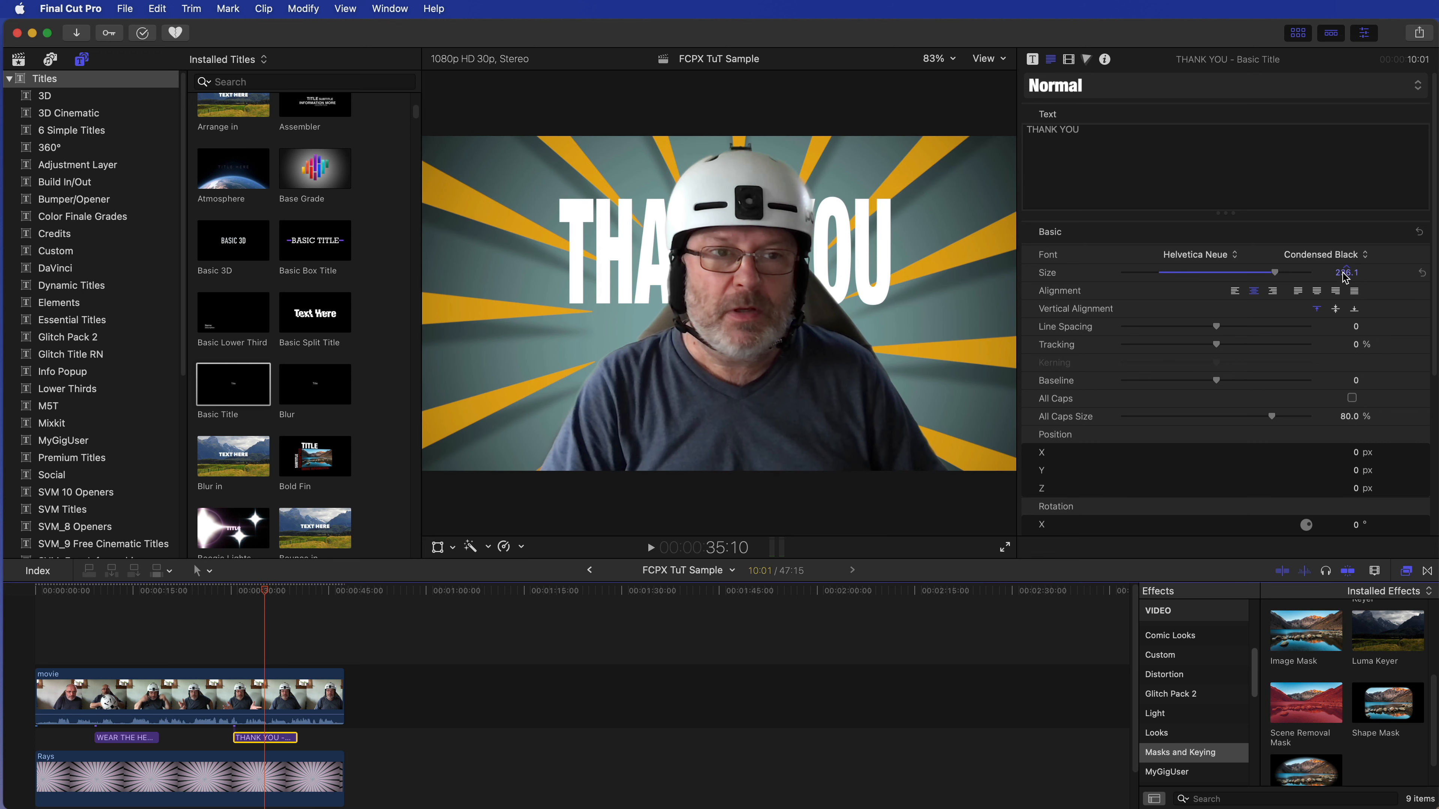
left_click_drag(1346, 277, 1346, 236)
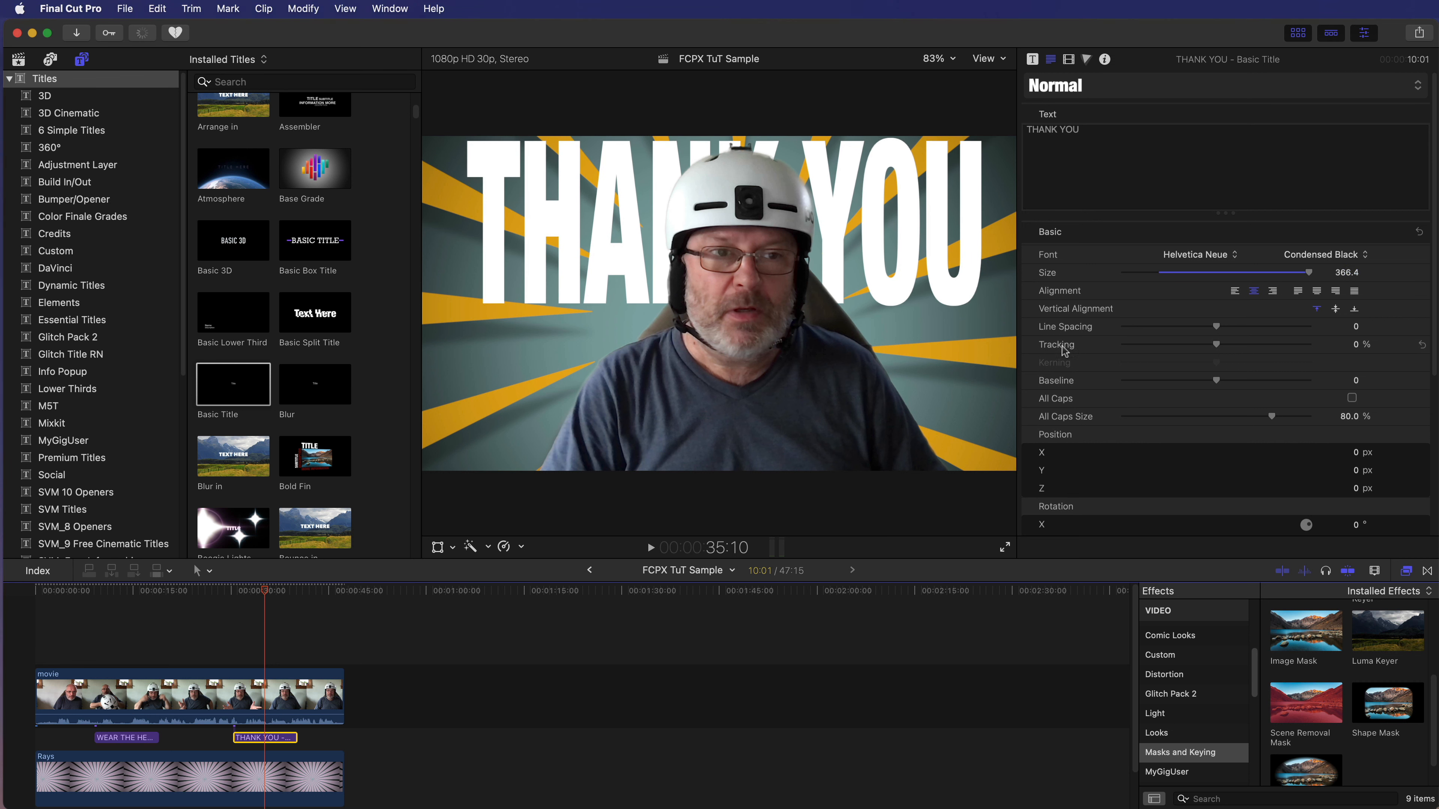
left_click_drag(1219, 344, 1223, 344)
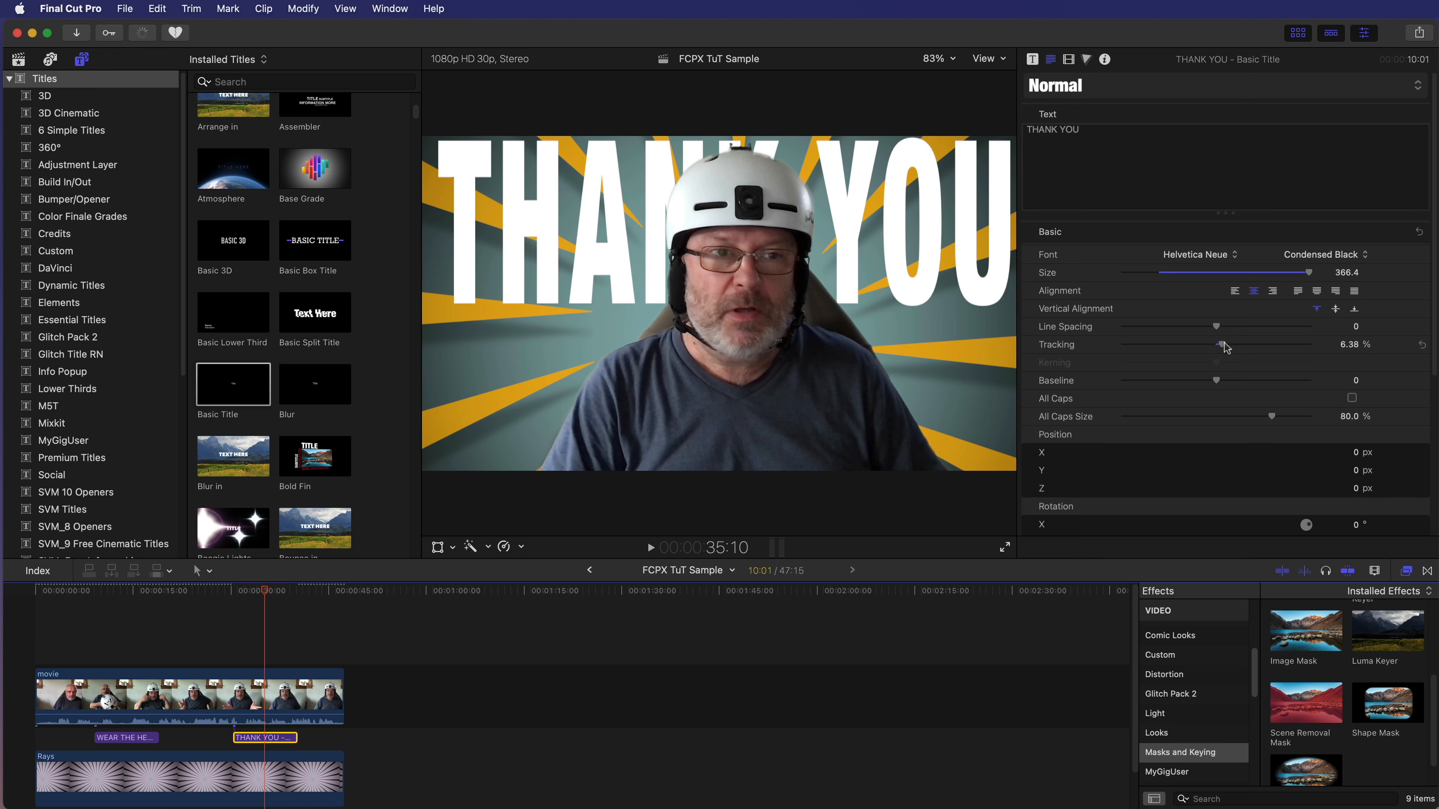
mouse_move(270, 595)
left_mouse_down()
mouse_move(231, 596)
mouse_move(273, 601)
left_mouse_up()
Step: Add an exclamation mark so the title reads THANK YOU!, and set its font size to 331.8
left_click(1096, 130)
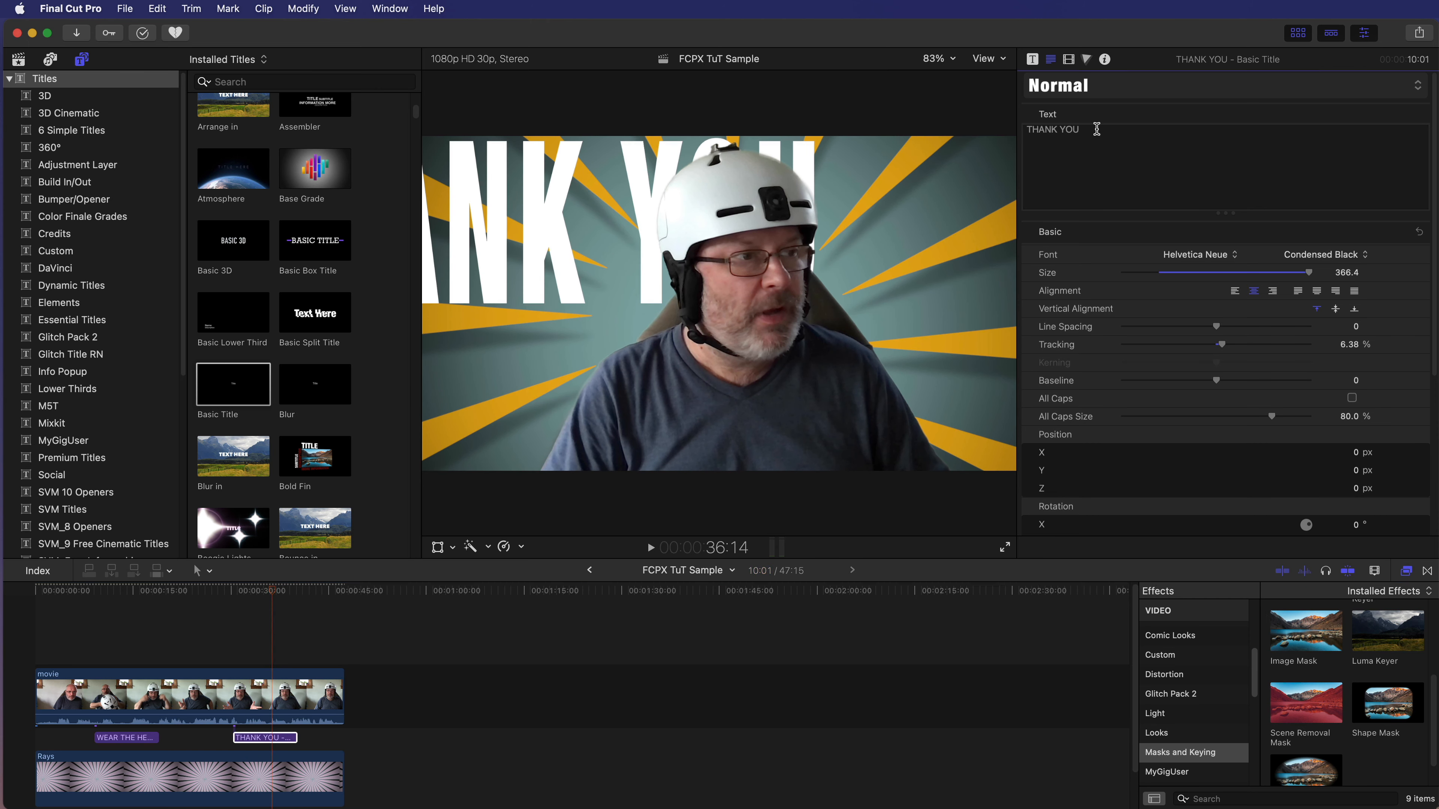
type("!")
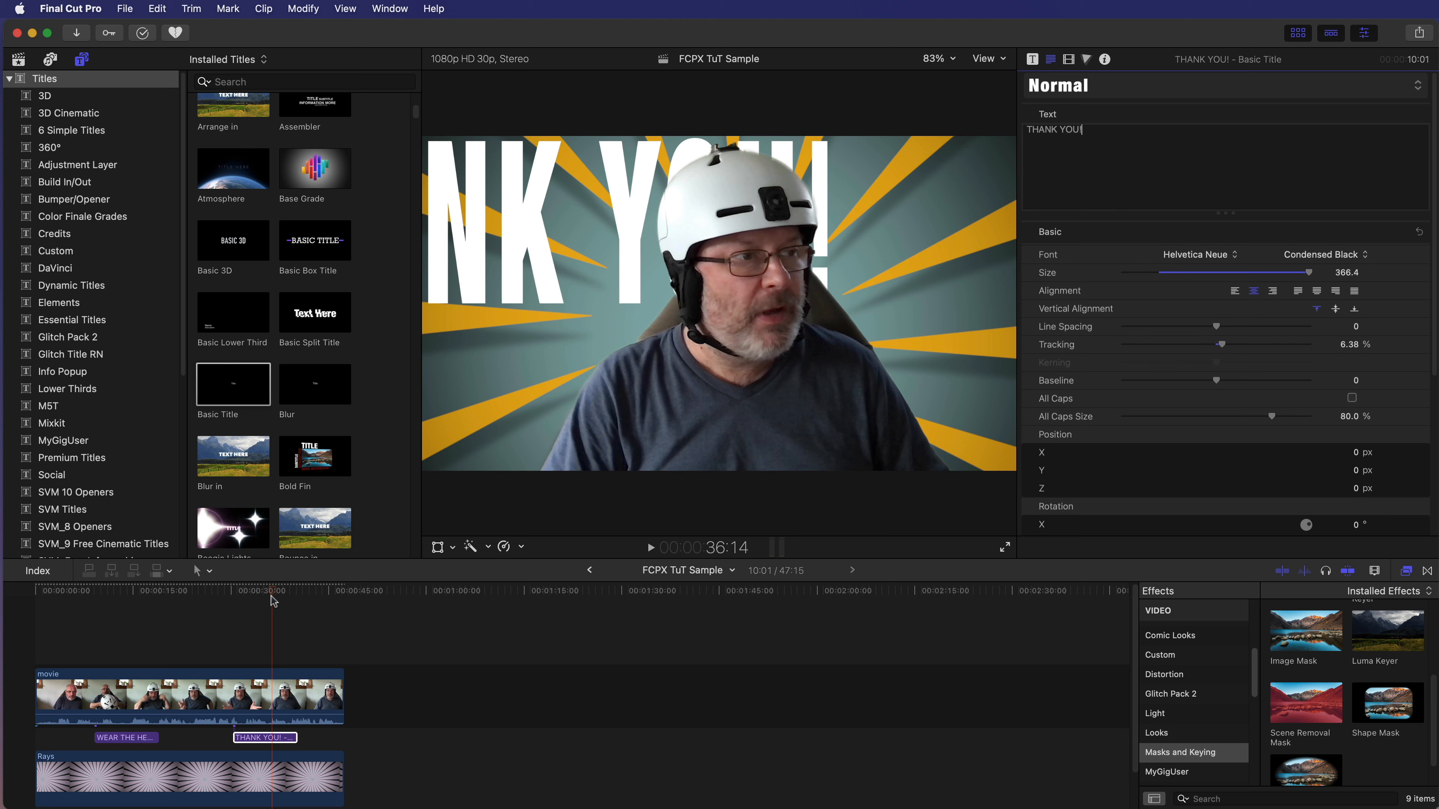
mouse_move(271, 596)
left_mouse_down()
mouse_move(248, 599)
mouse_move(275, 602)
mouse_move(262, 604)
left_mouse_up()
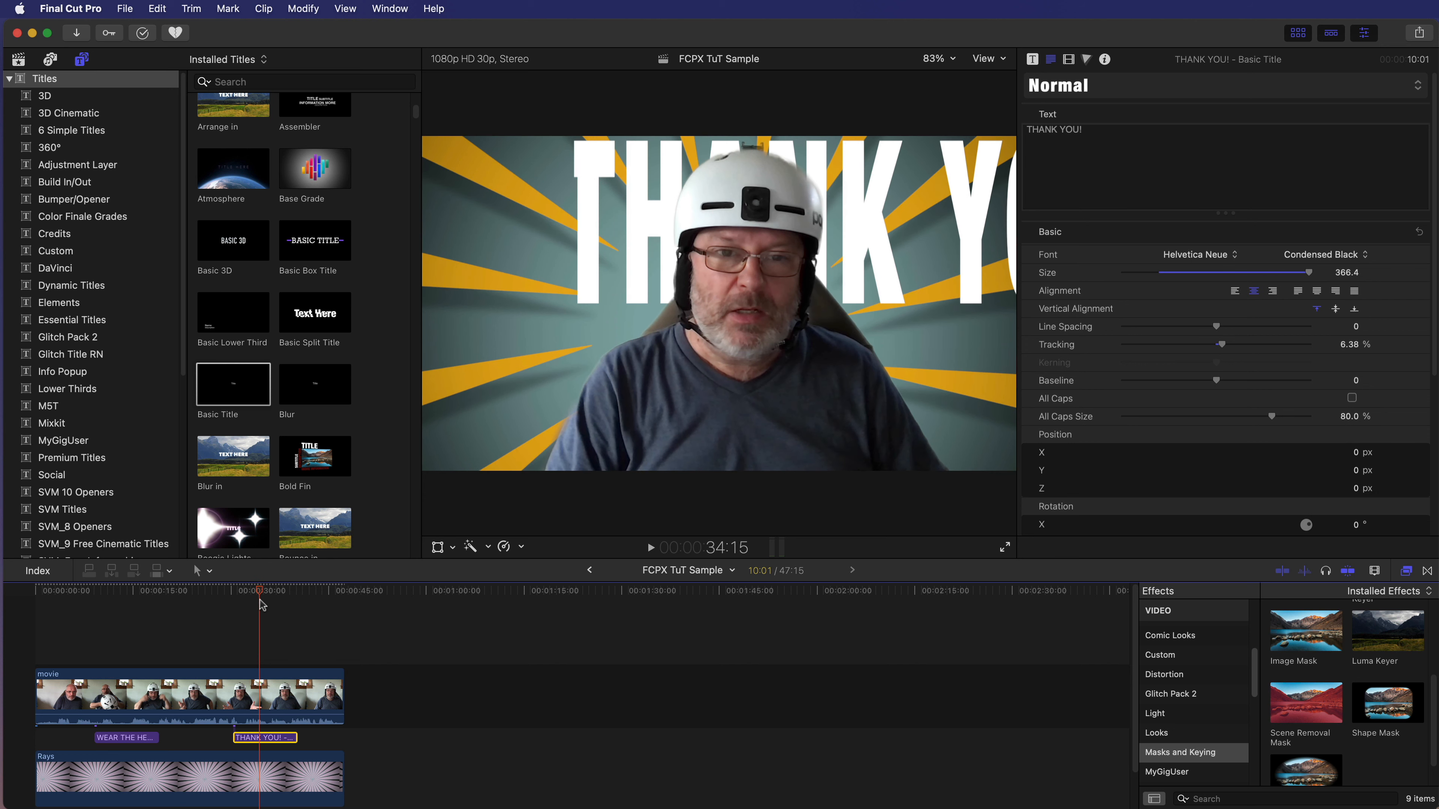
left_click(536, 258)
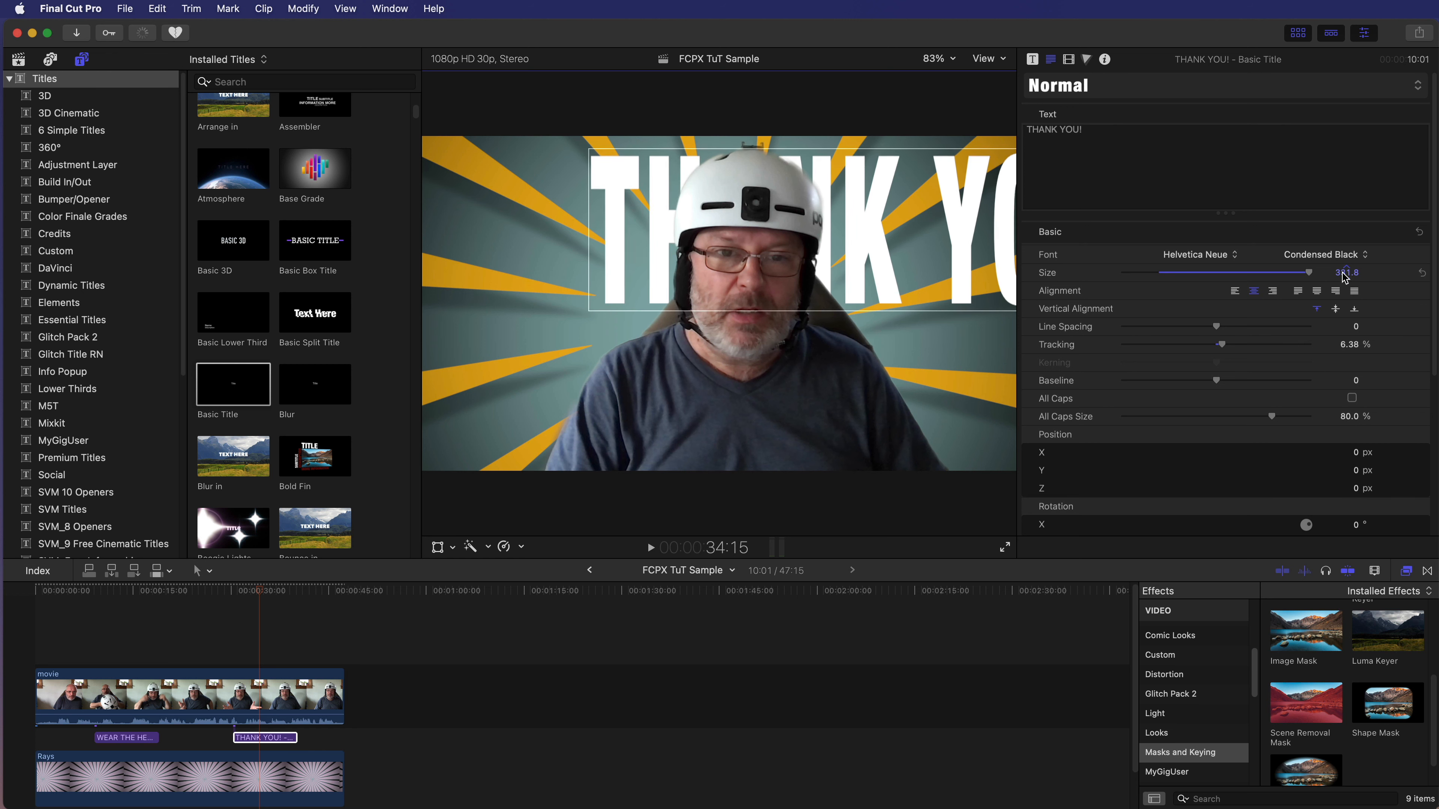
Step: Play the timeline from about 30:11 to 36:19 to review the THANK YOU! title moving behind the subject
left_click(238, 593)
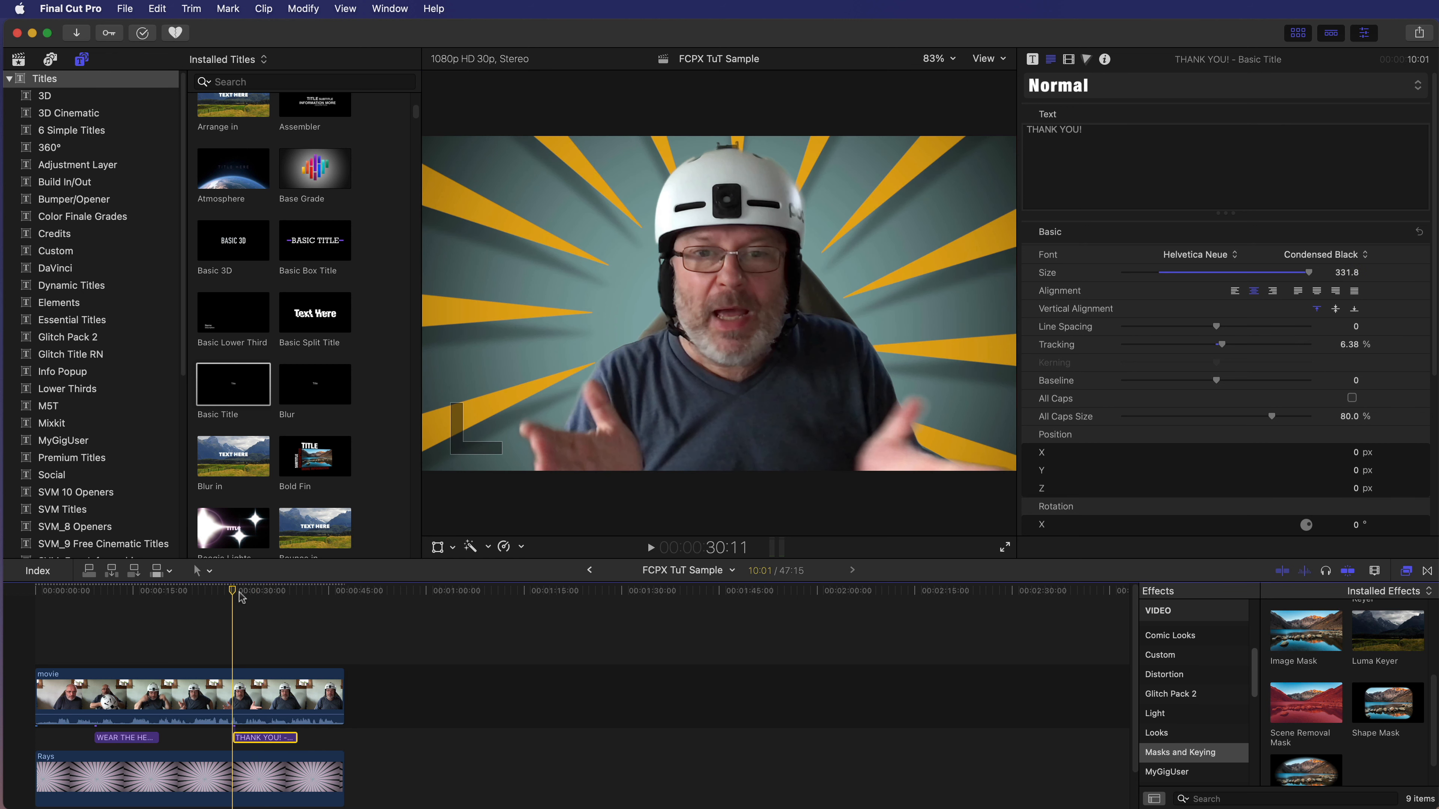
mouse_move(238, 595)
left_mouse_down()
mouse_move(285, 596)
mouse_move(230, 596)
left_mouse_up()
key("space")
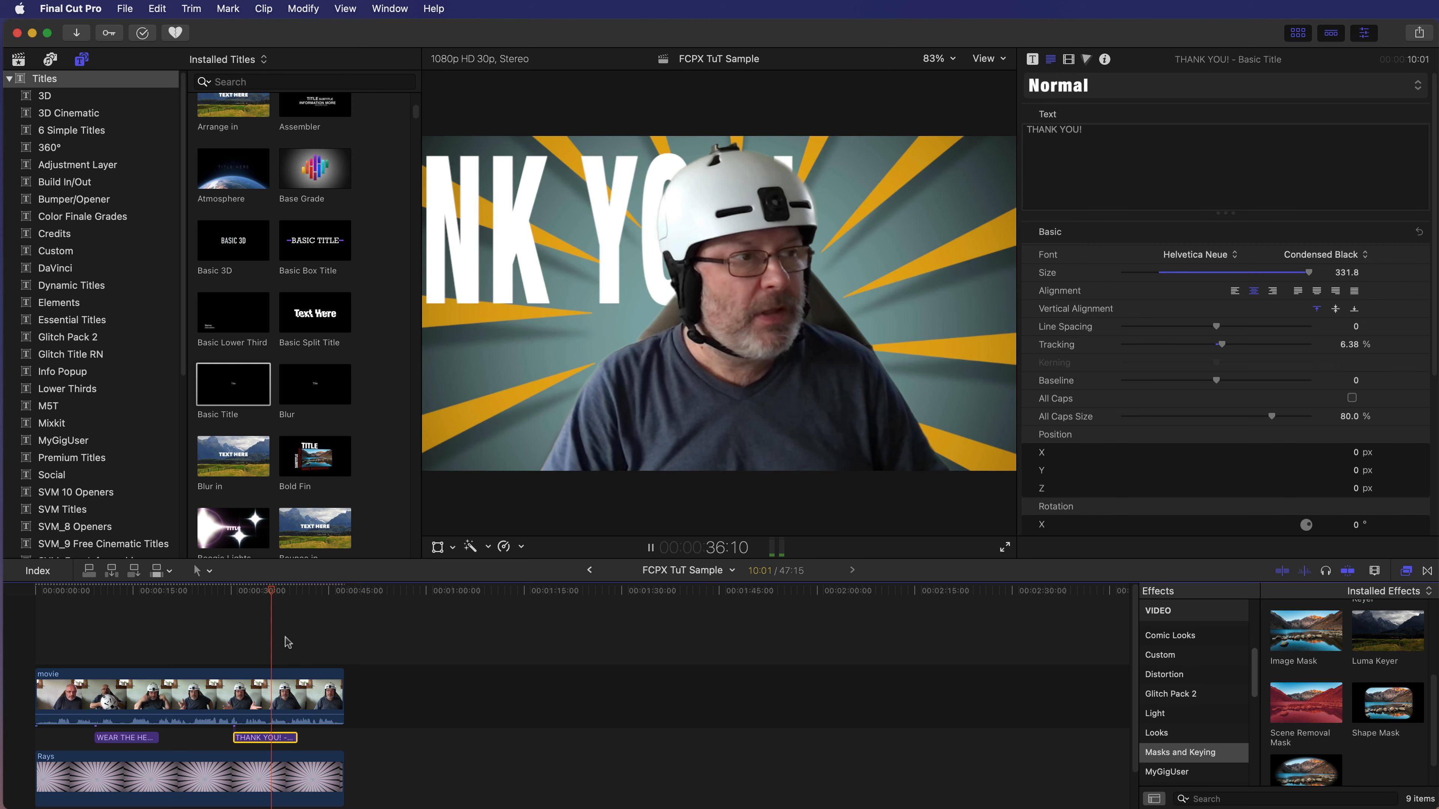
key("space")
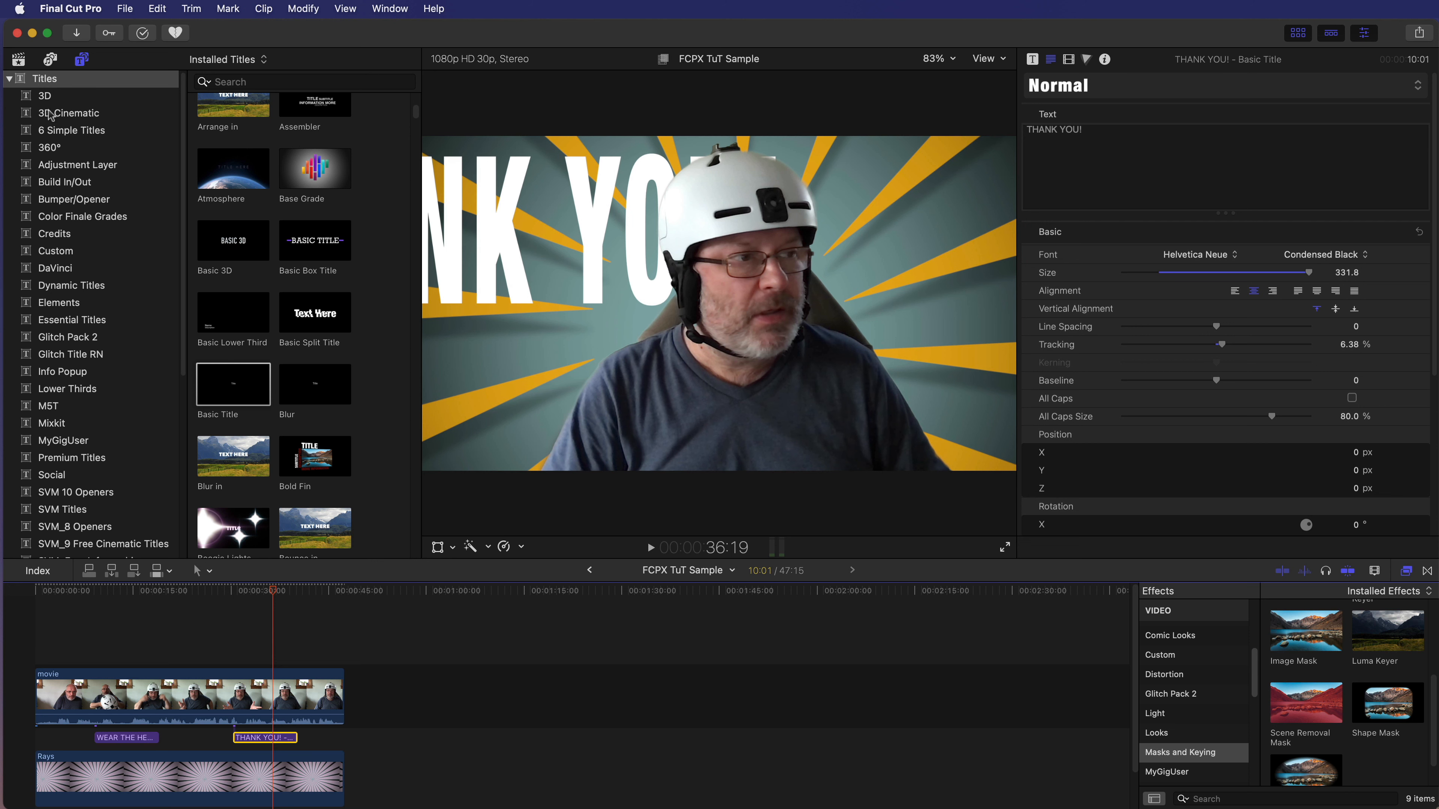
Step: Browse to the Dynamic Backgrounds category among the installed generators
scroll(84, 293, "down", 5)
left_click(63, 482)
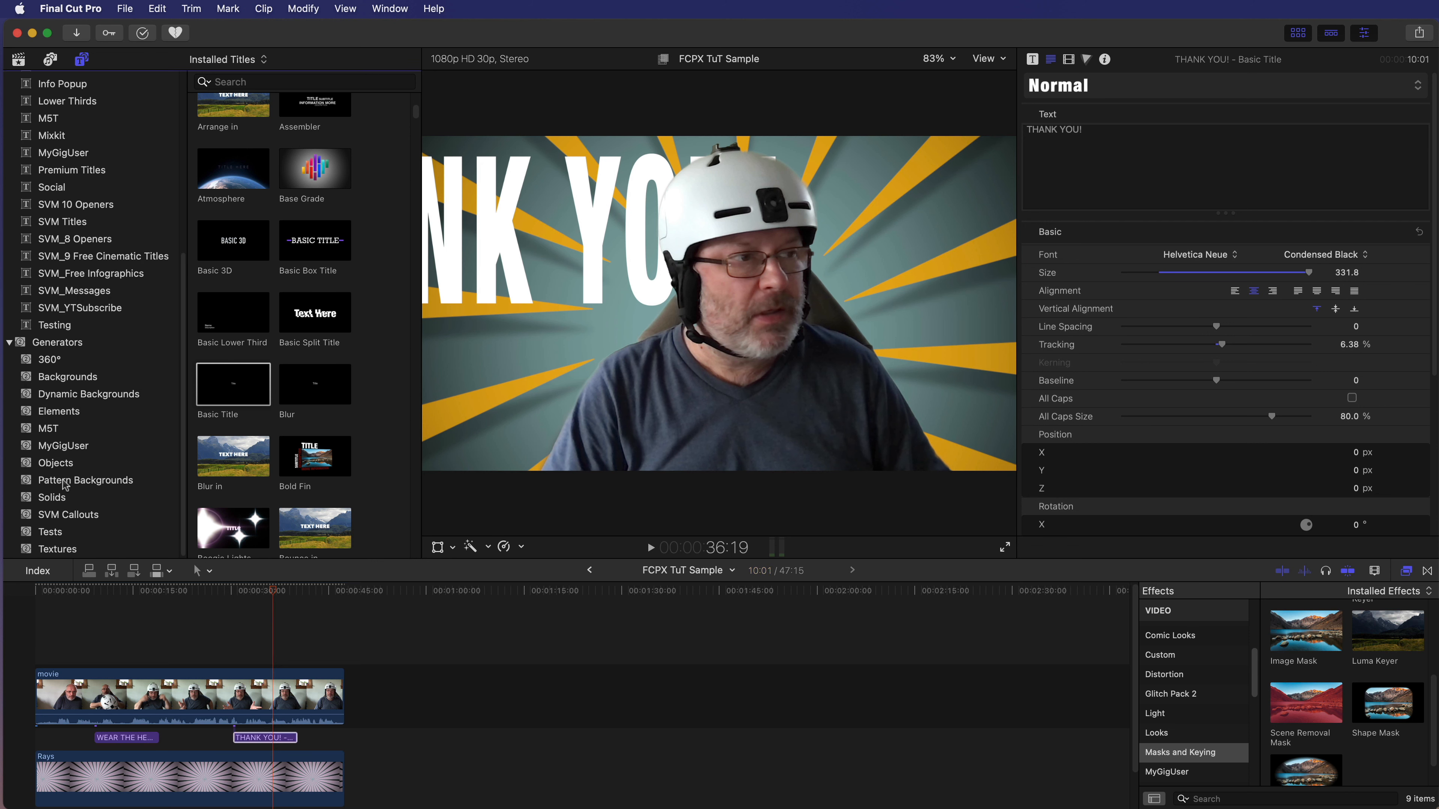
left_click(60, 395)
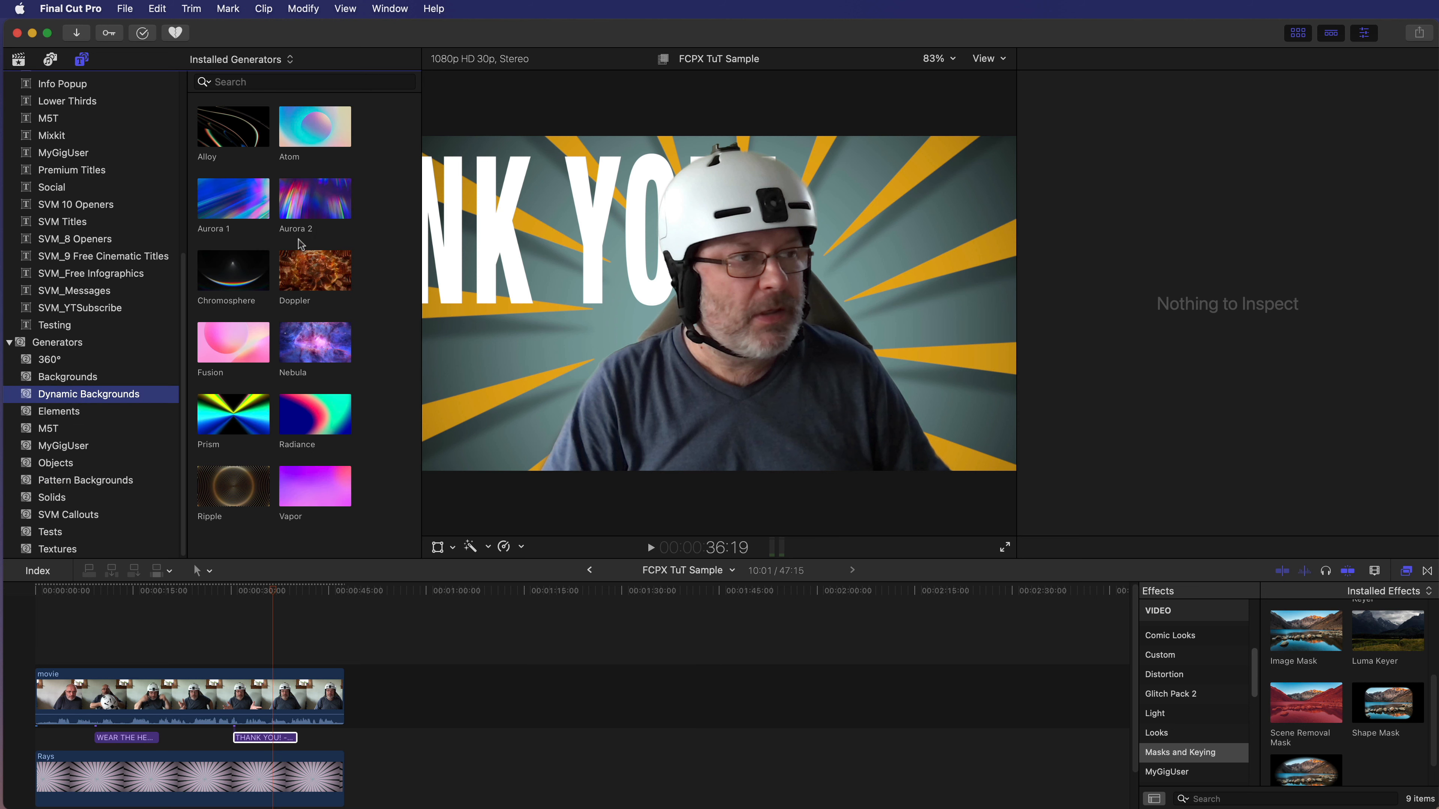
Step: Place the Nebula generator beneath the movie clip at the timeline start and extend it to the clip's full length of 47:15
left_click(304, 270)
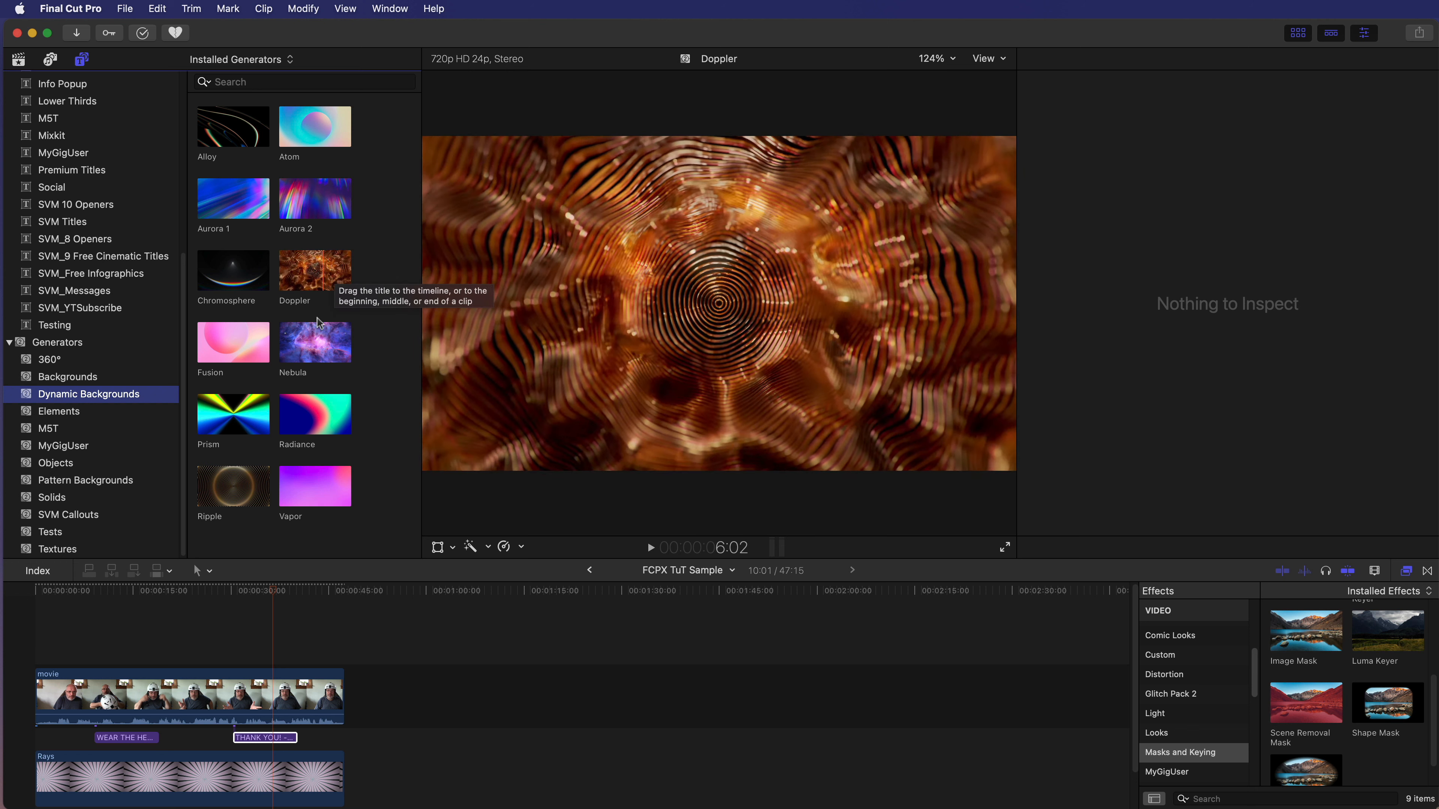
left_click(316, 343)
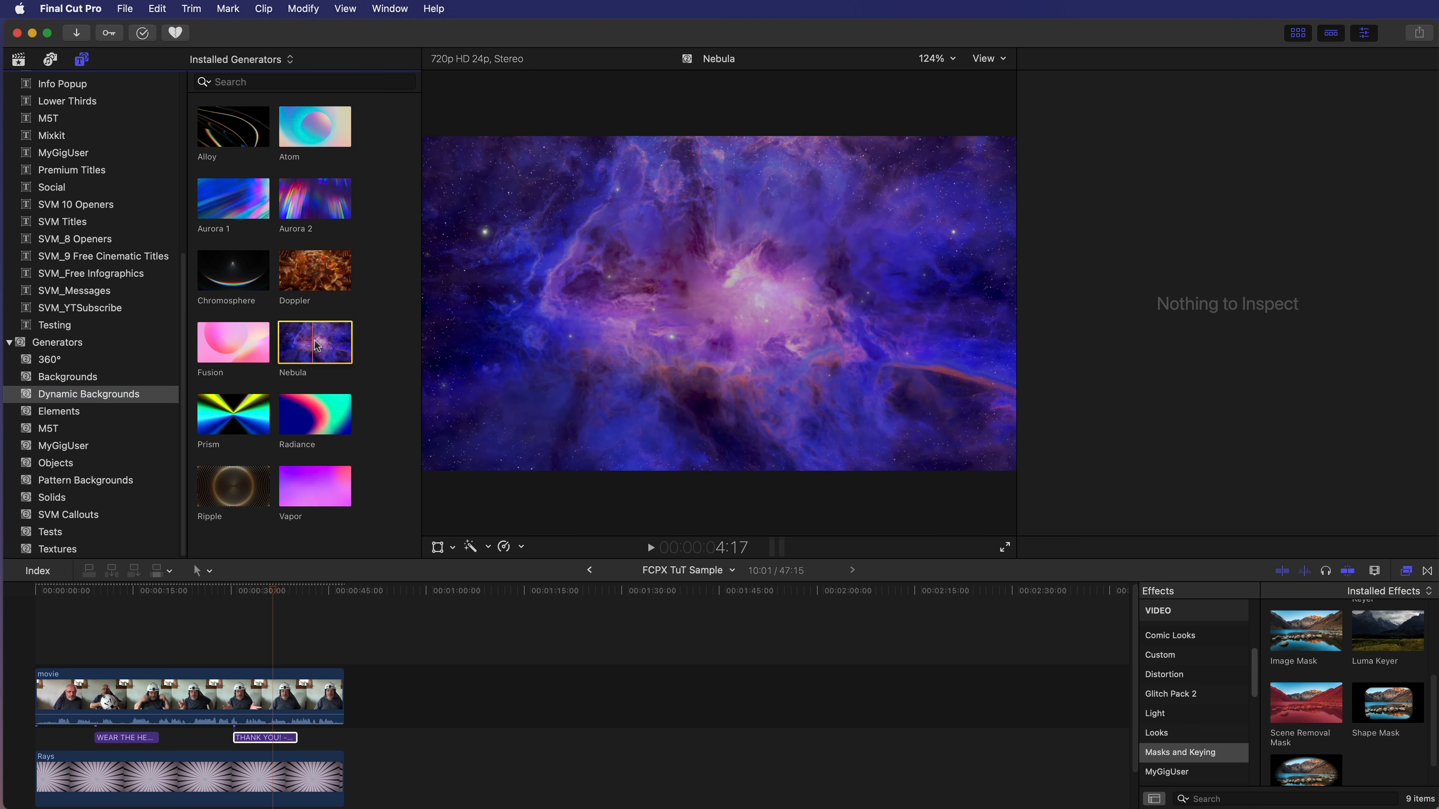
left_click_drag(316, 343, 62, 759)
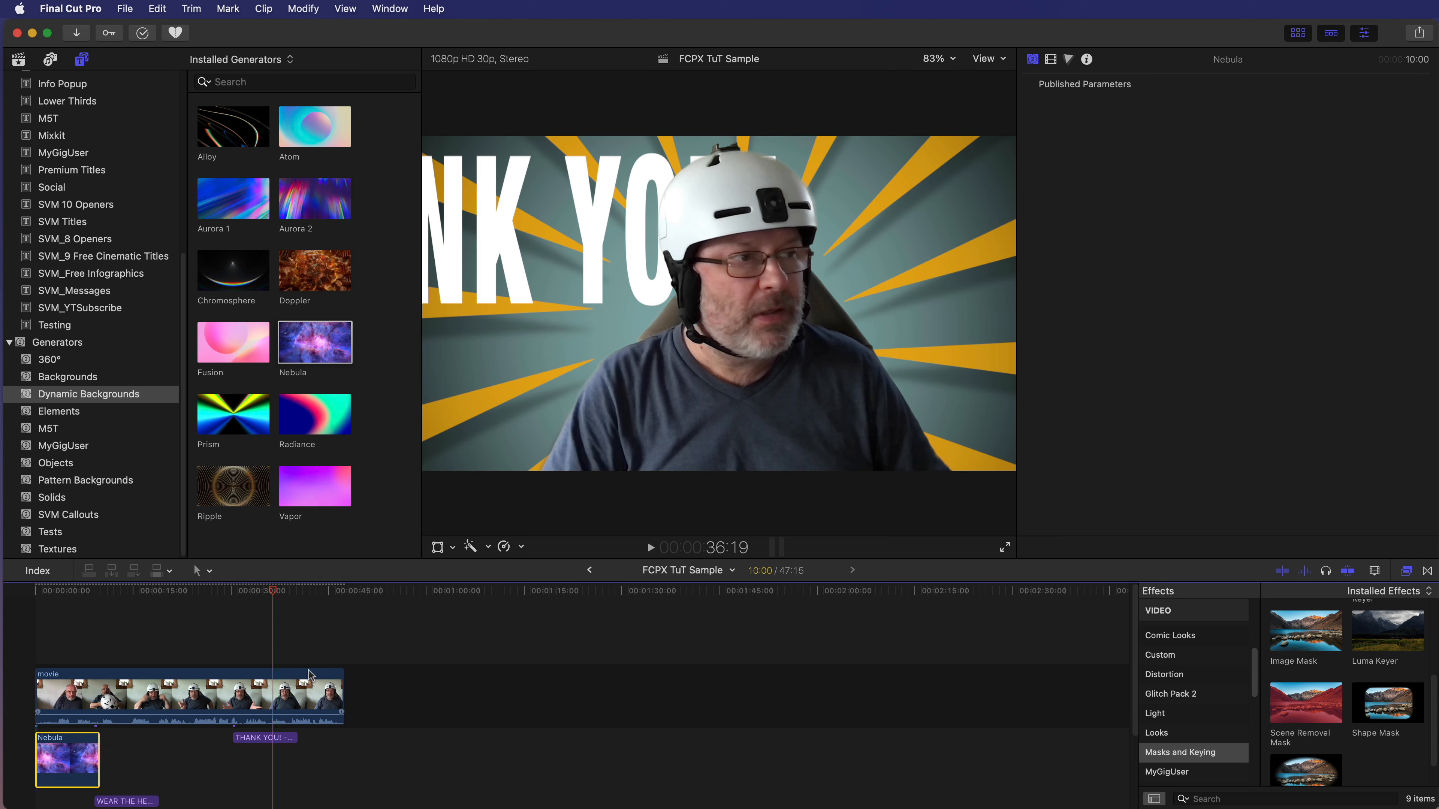
scroll(465, 670, "down", 5)
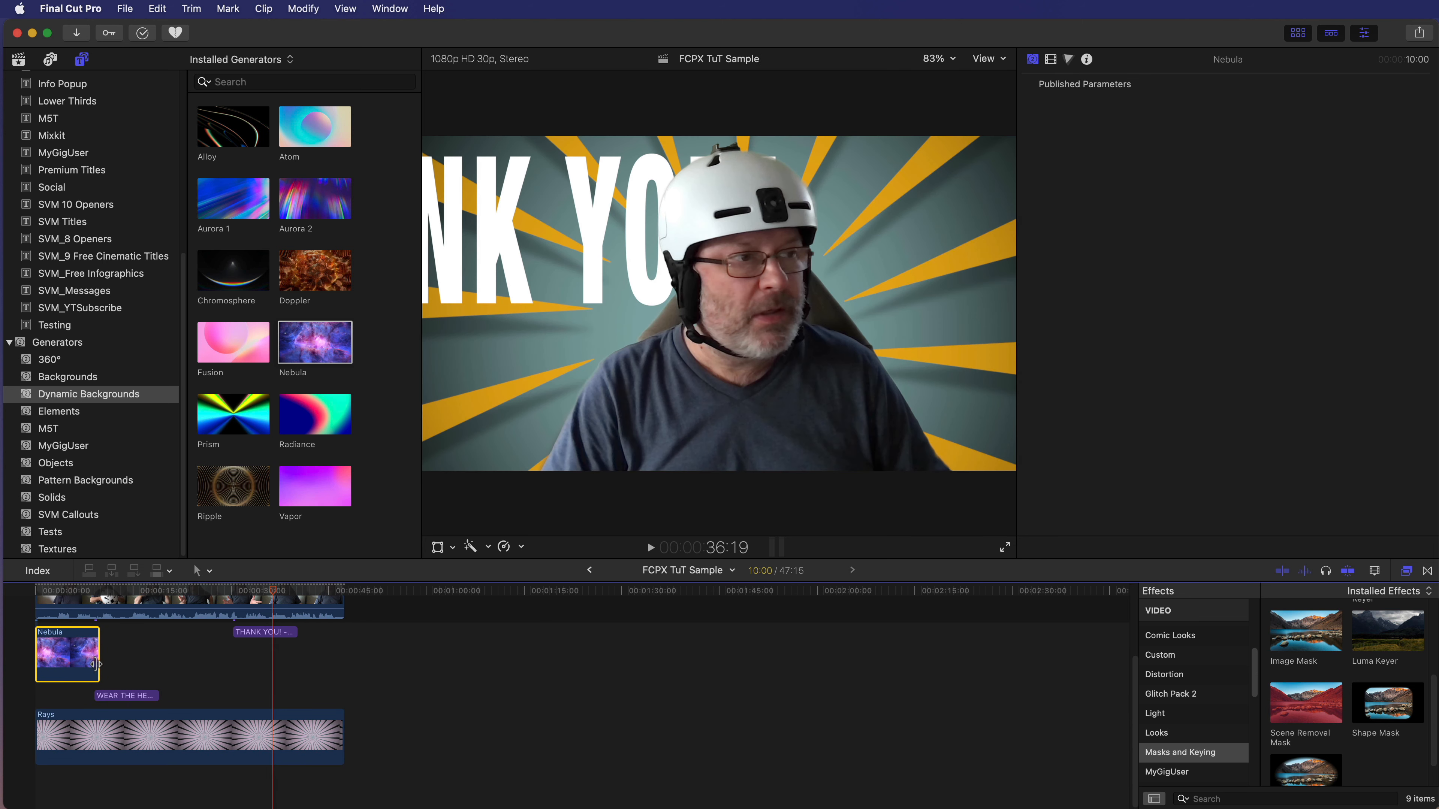
left_click_drag(95, 664, 346, 670)
Step: Move the WEAR THE HELMET! and THANK YOU! titles between the movie clip and Nebula, and play from the start to about 12:29
scroll(158, 692, "up", 3)
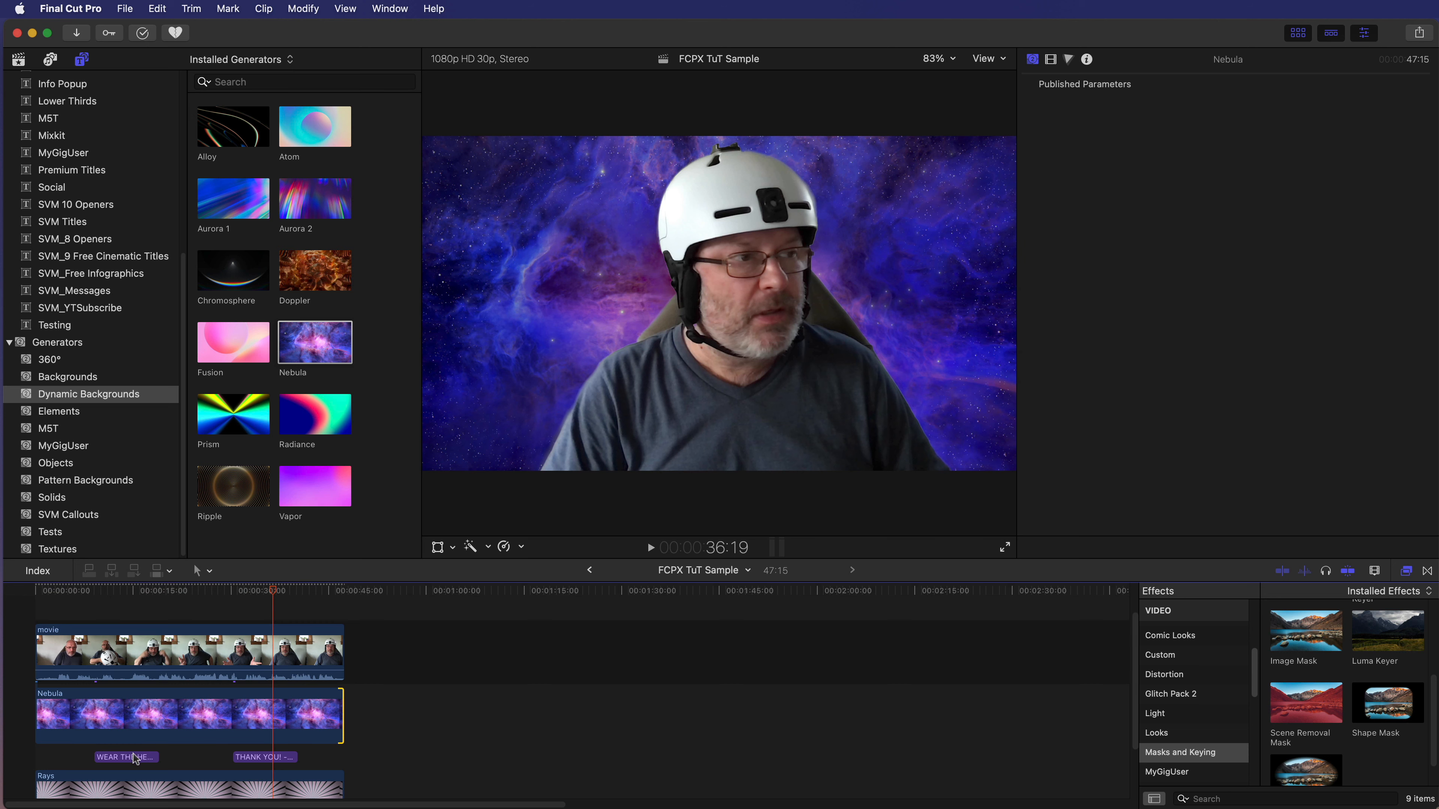
left_click_drag(136, 760, 135, 693)
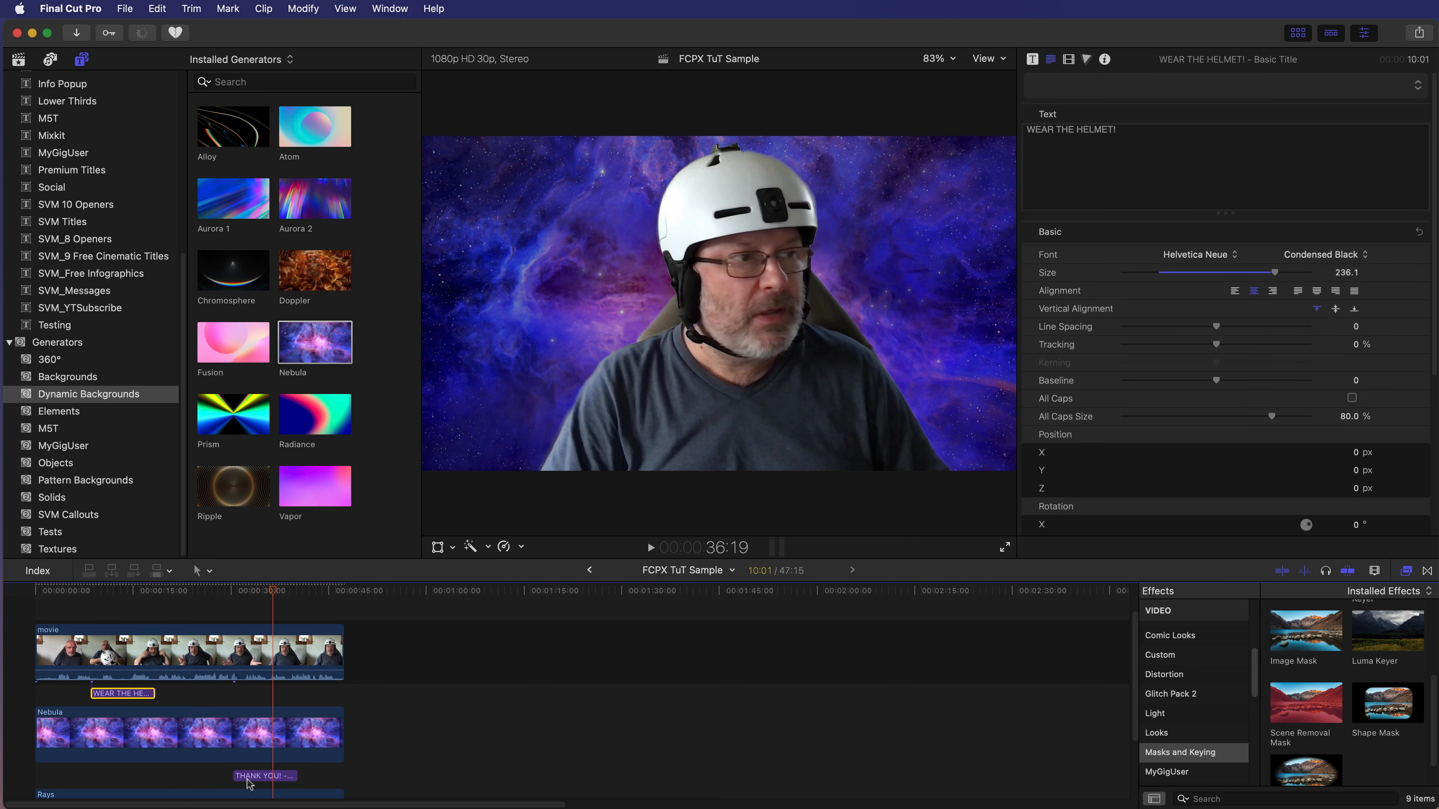
left_click_drag(249, 785, 248, 700)
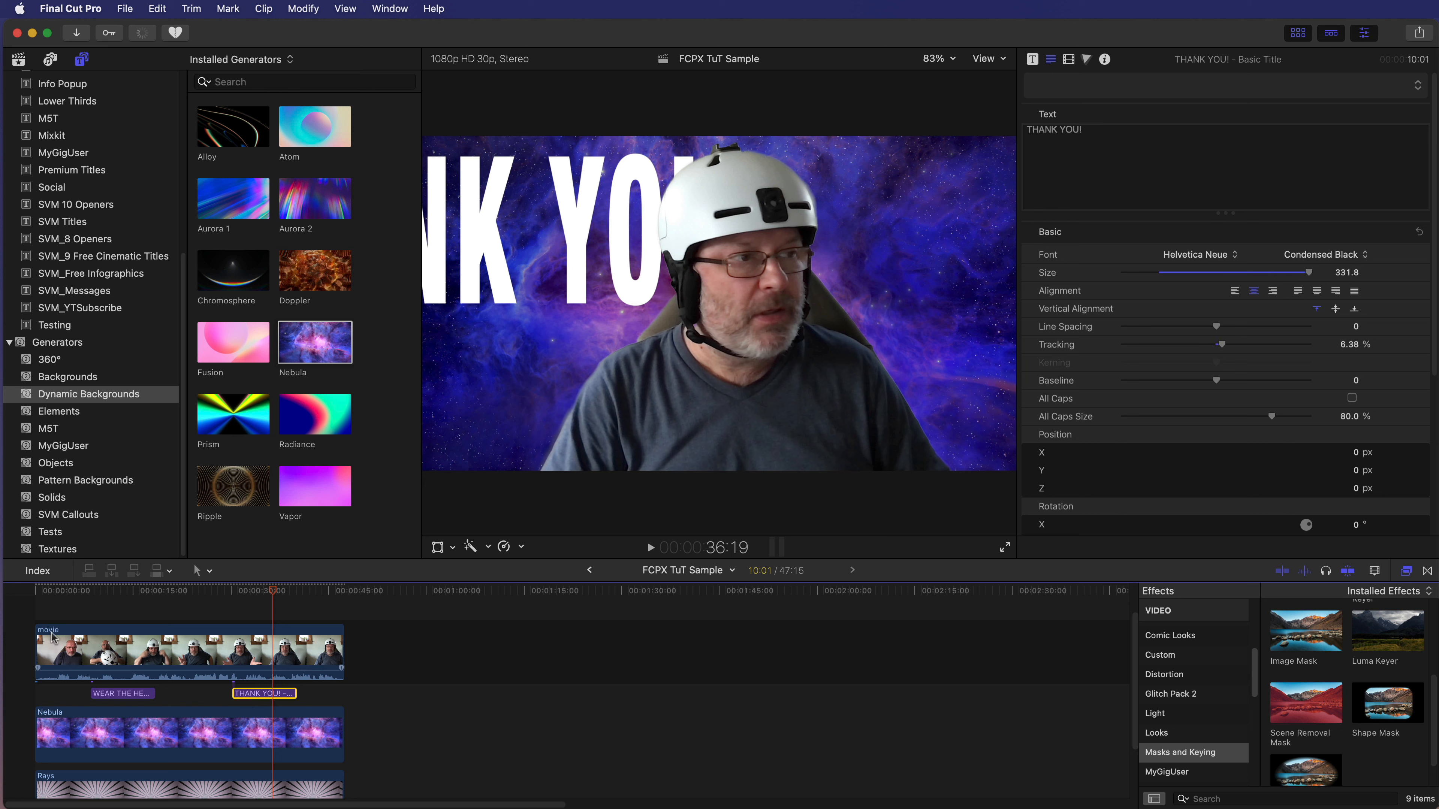
key("Home")
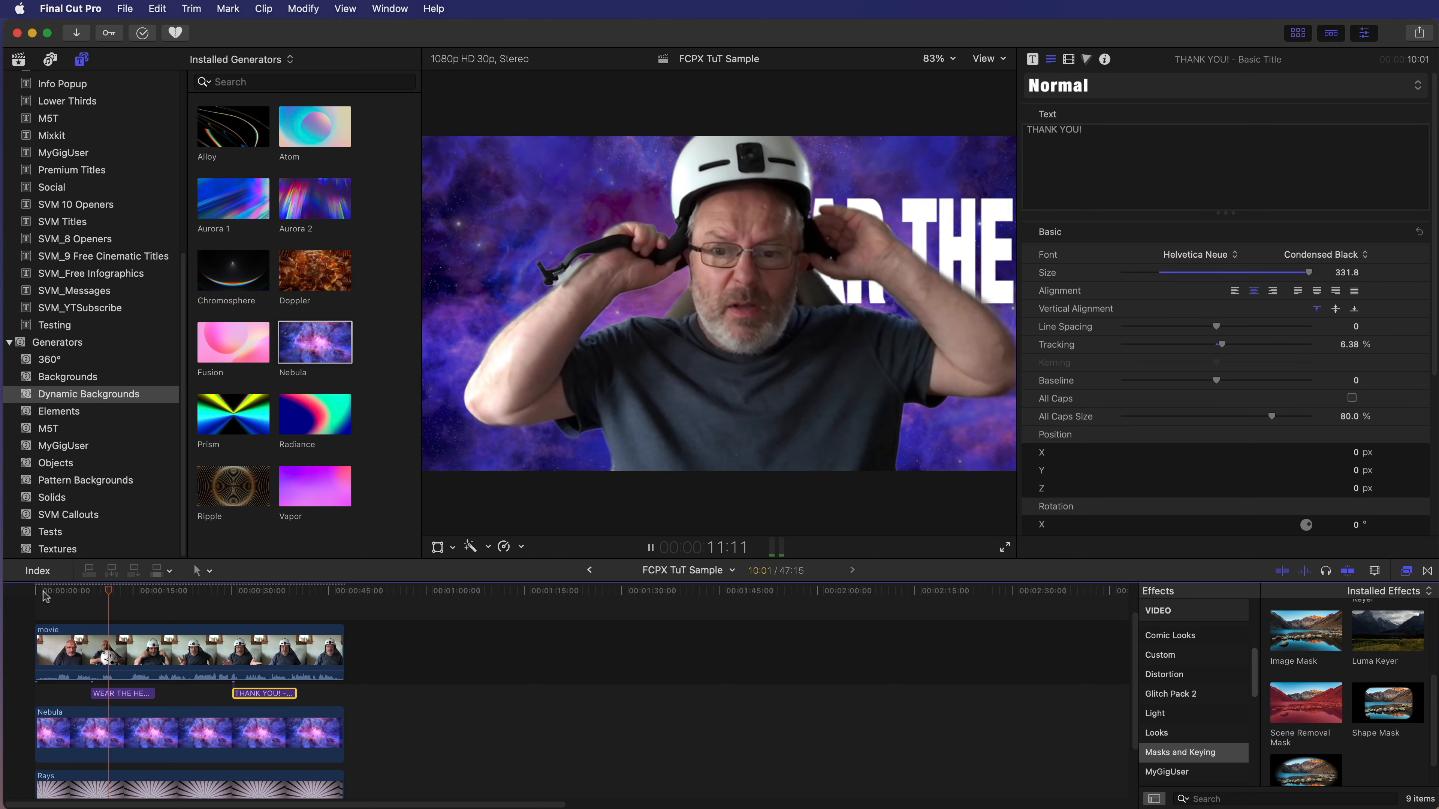
key("space")
Step: Delete the Rays generator from beneath Nebula and play the timeline on to about 17:25 to check the new background
left_click(204, 791)
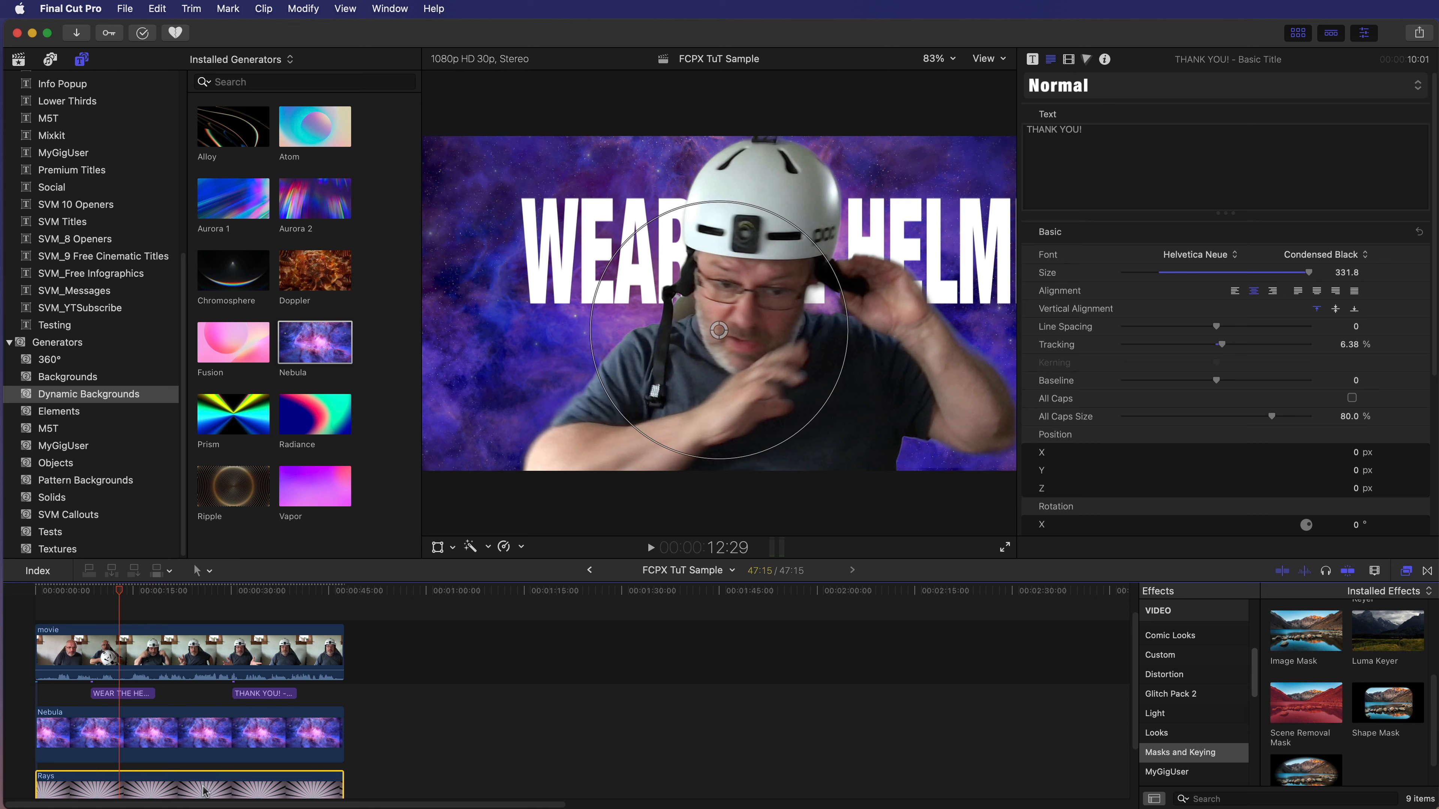
key("Delete")
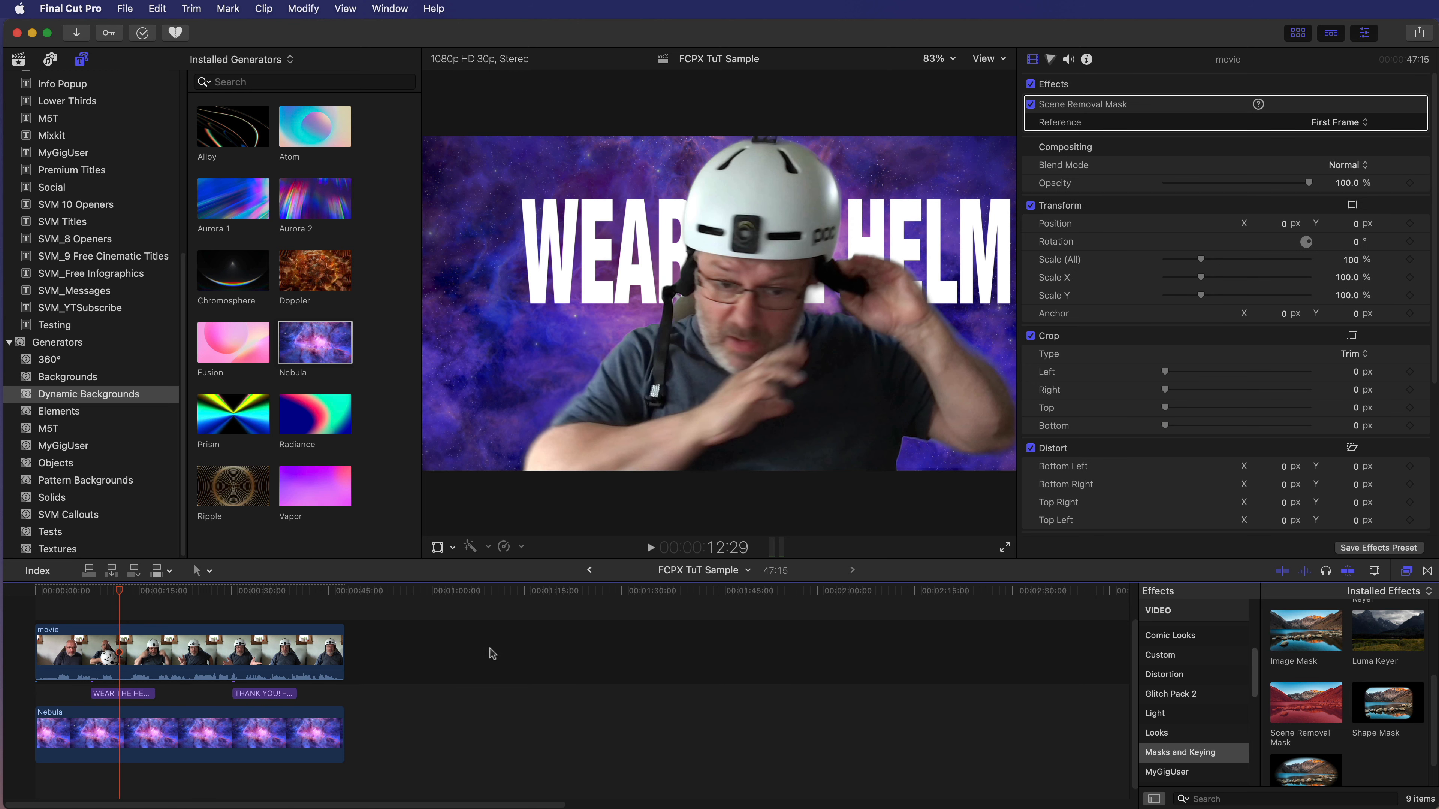
key("space")
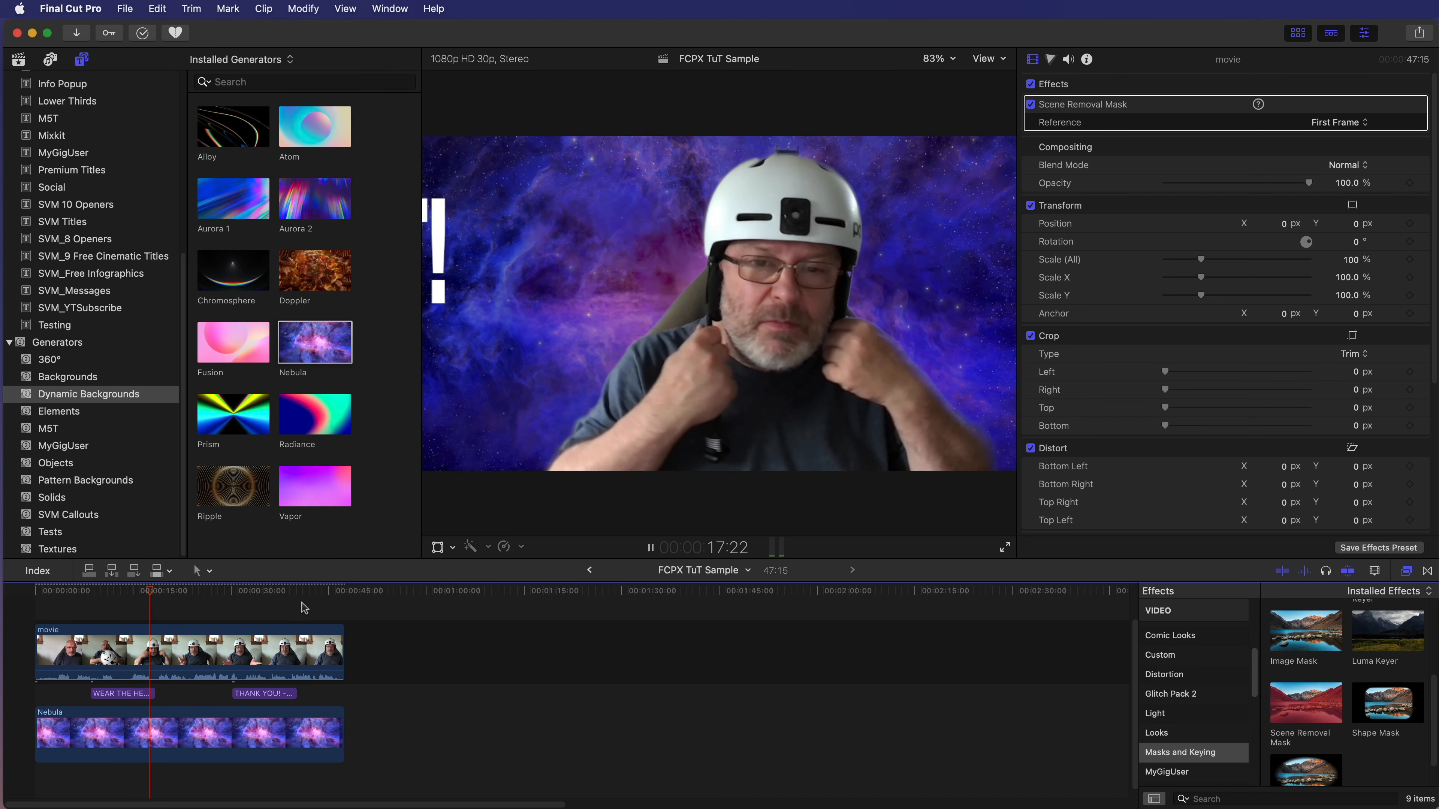
key("space")
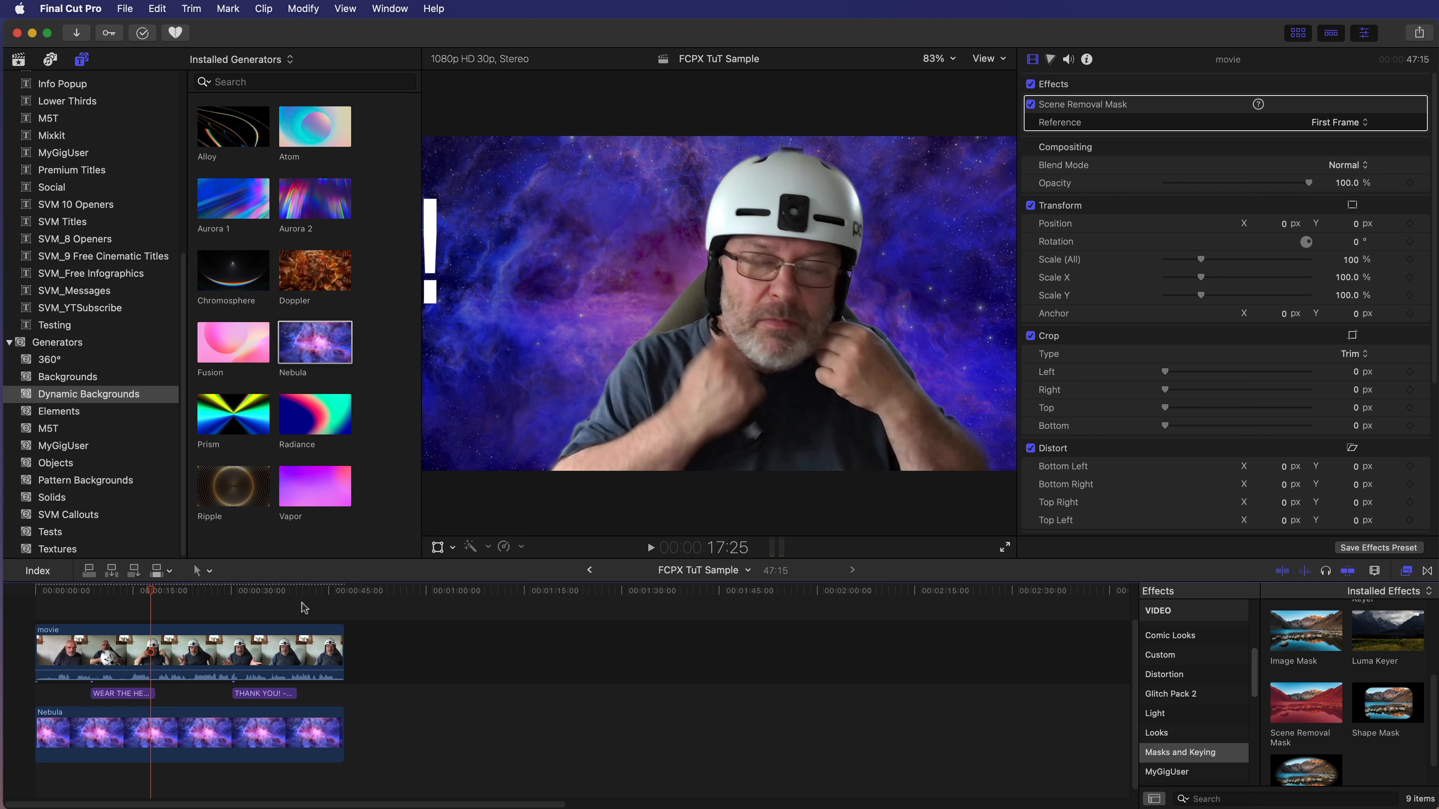